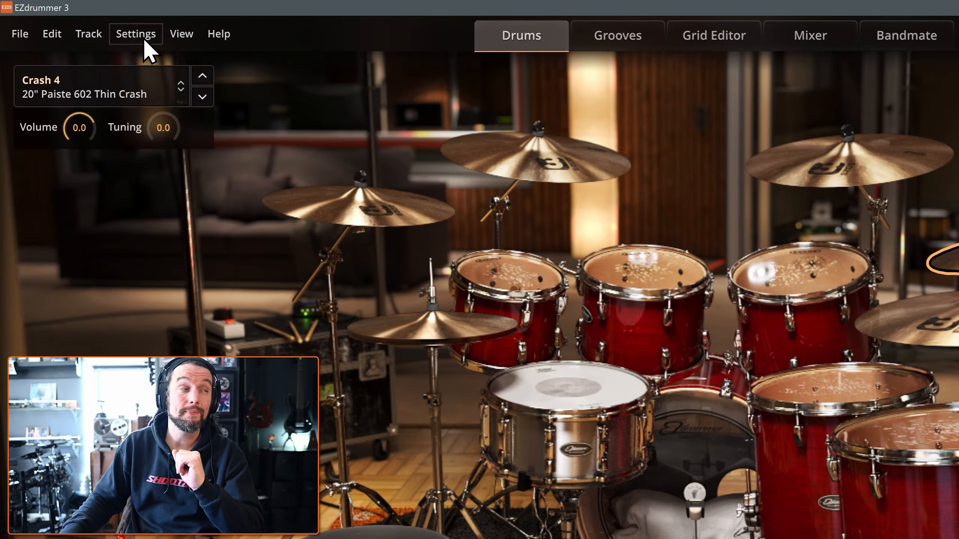
Step: Open the Audio/MIDI setup and review the available audio device types and ASIO devices
{"action": "left_click", "coordinate": [143, 37]}
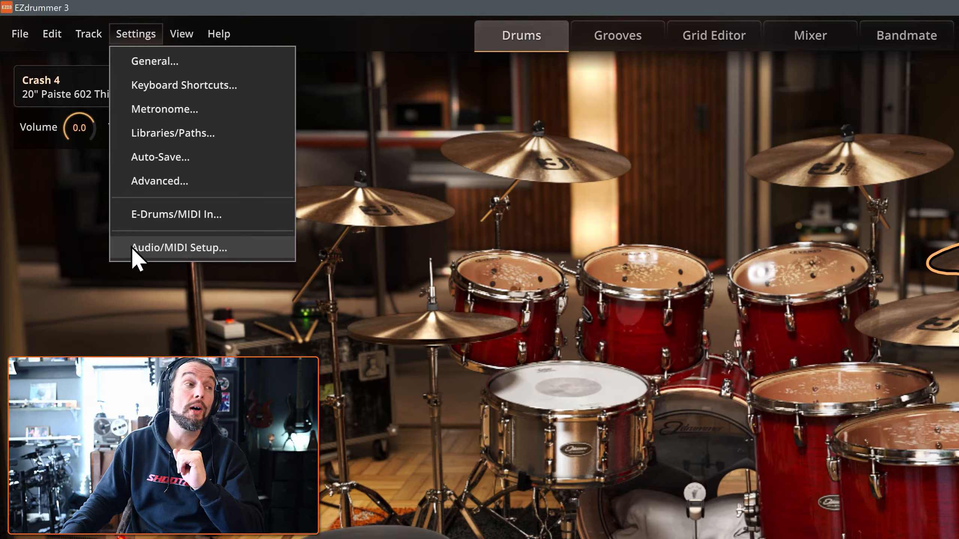
{"action": "left_click", "coordinate": [194, 247]}
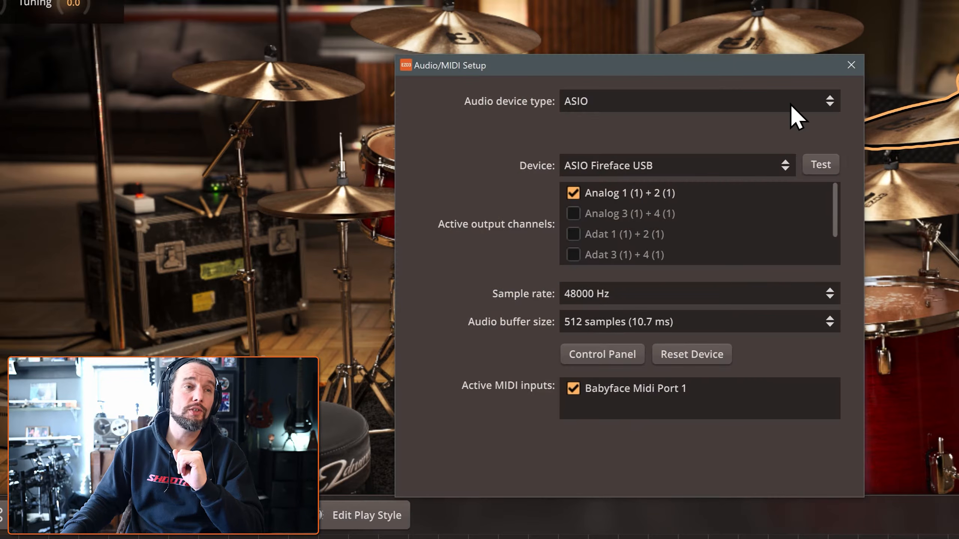
{"action": "left_click", "coordinate": [790, 104]}
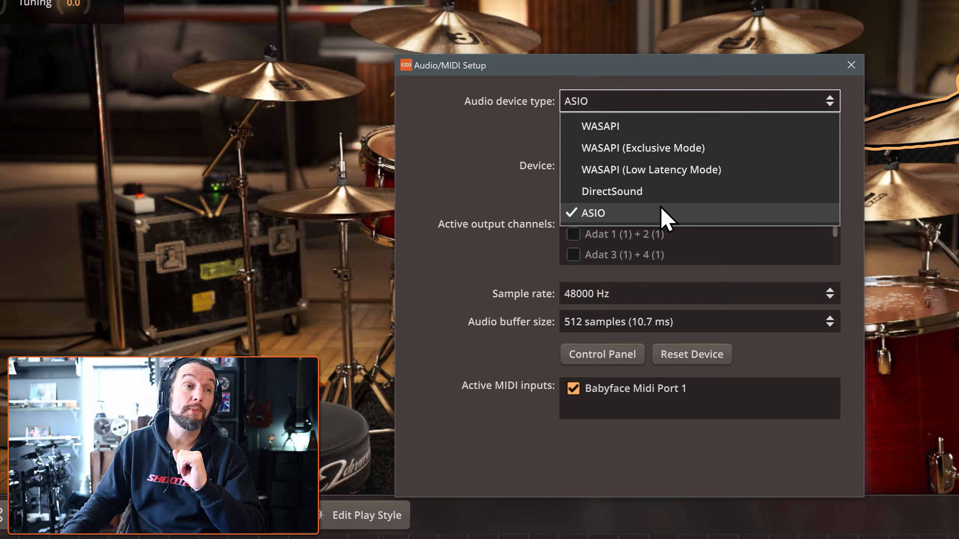
{"action": "left_click", "coordinate": [533, 172]}
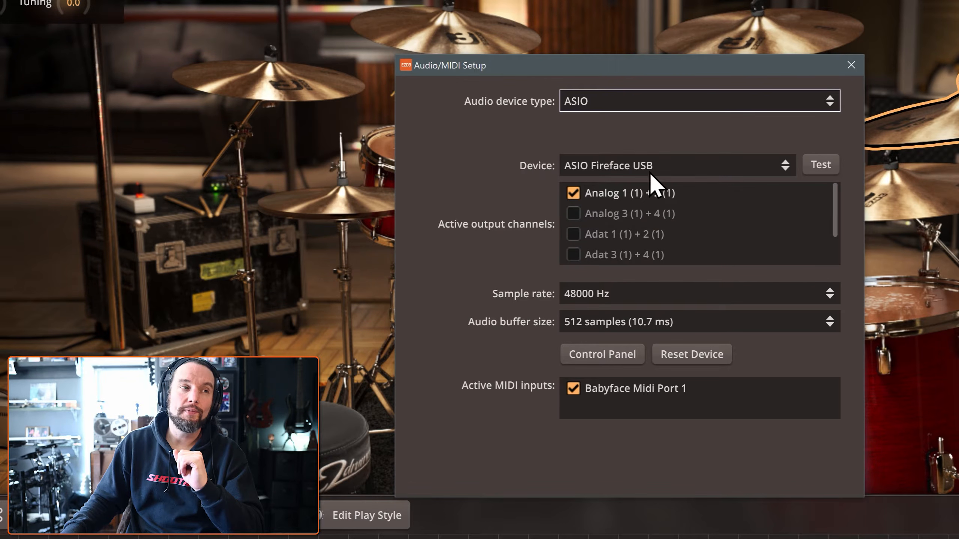
{"action": "left_click", "coordinate": [711, 166]}
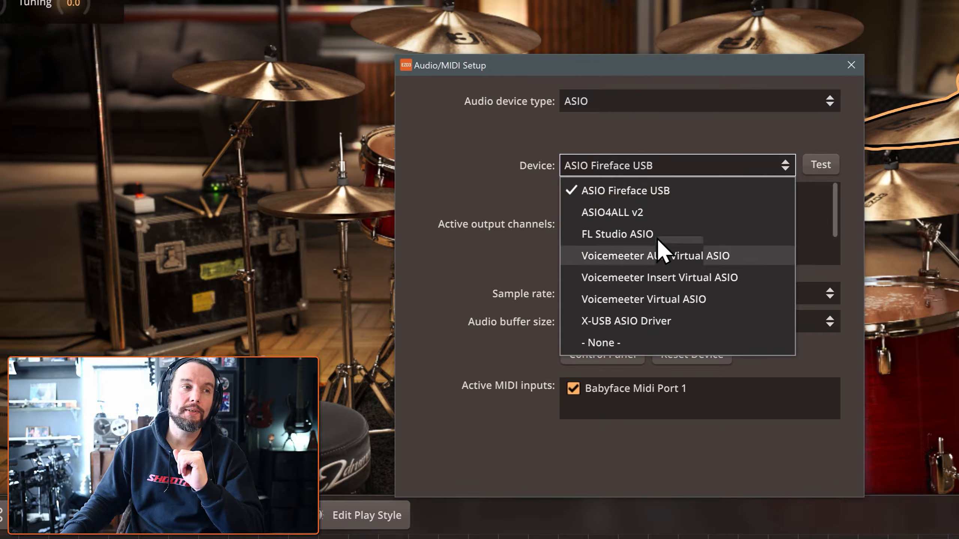
{"action": "left_click", "coordinate": [461, 165]}
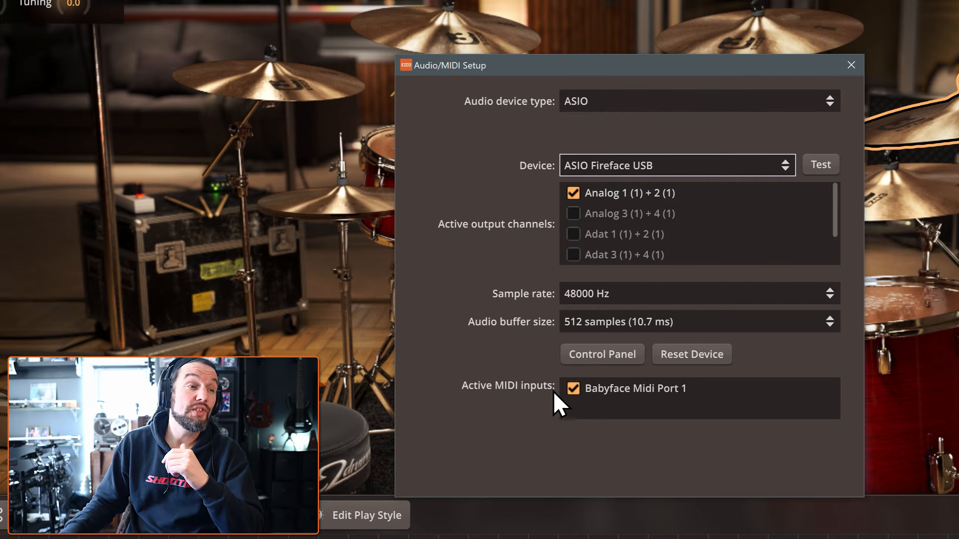
Step: Disable and re-enable the Babyface Midi Port 1 MIDI input, and close the audio setup
{"action": "left_click", "coordinate": [573, 390]}
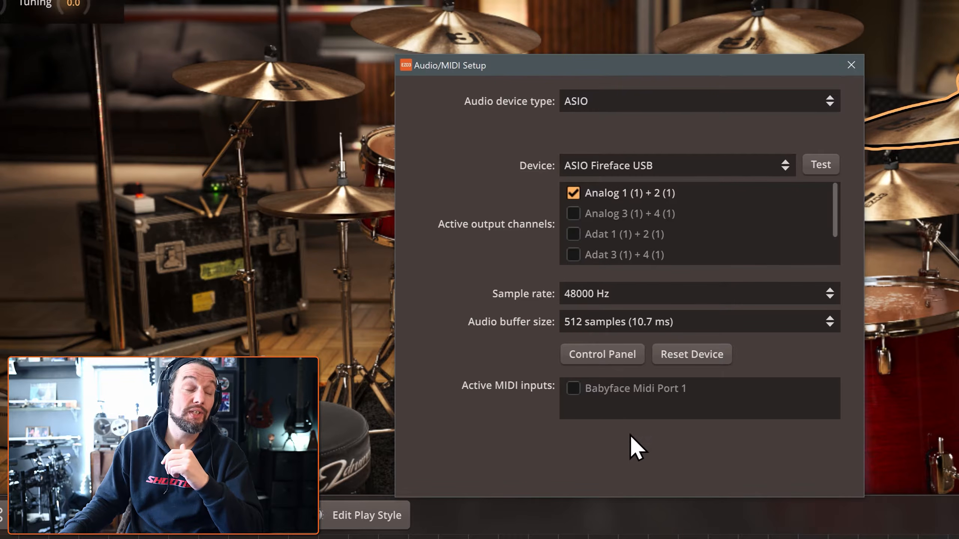
{"action": "left_click", "coordinate": [573, 388]}
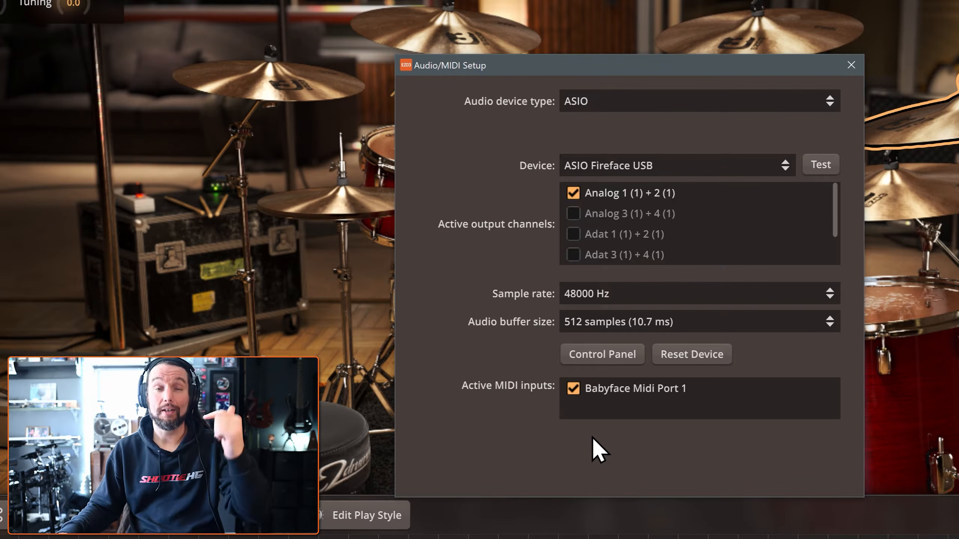
{"action": "left_click", "coordinate": [852, 66]}
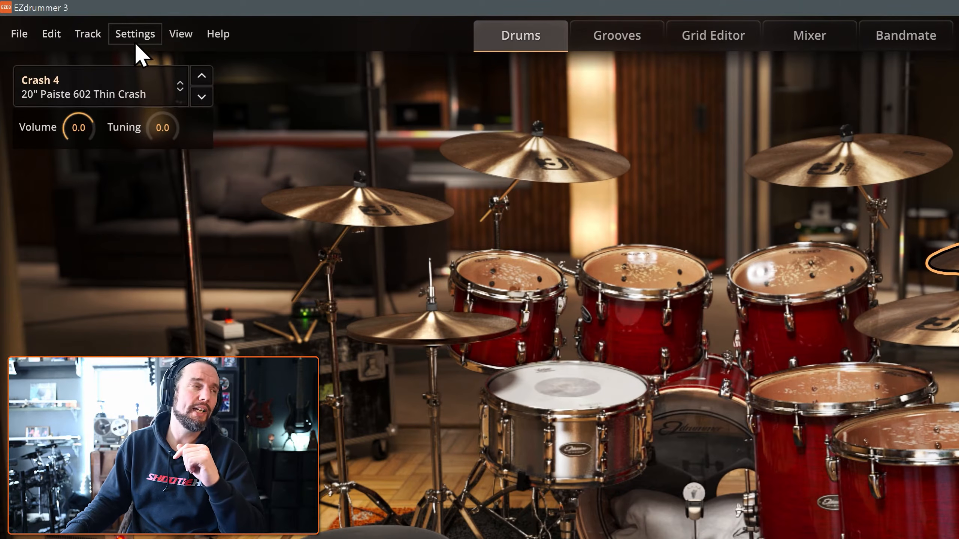
Step: View the E-Drums/MIDI In settings and return to the drum kit
{"action": "left_click", "coordinate": [150, 36]}
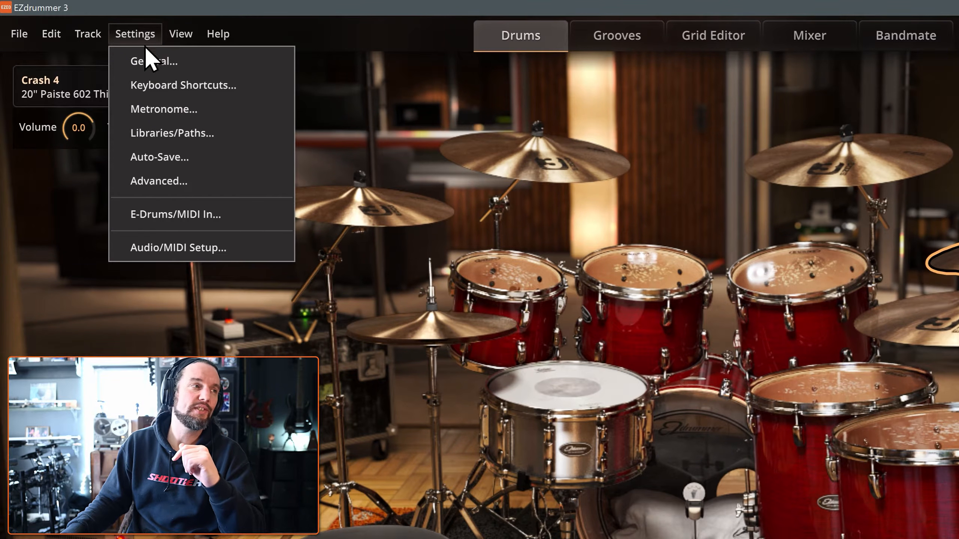
{"action": "left_click", "coordinate": [179, 209]}
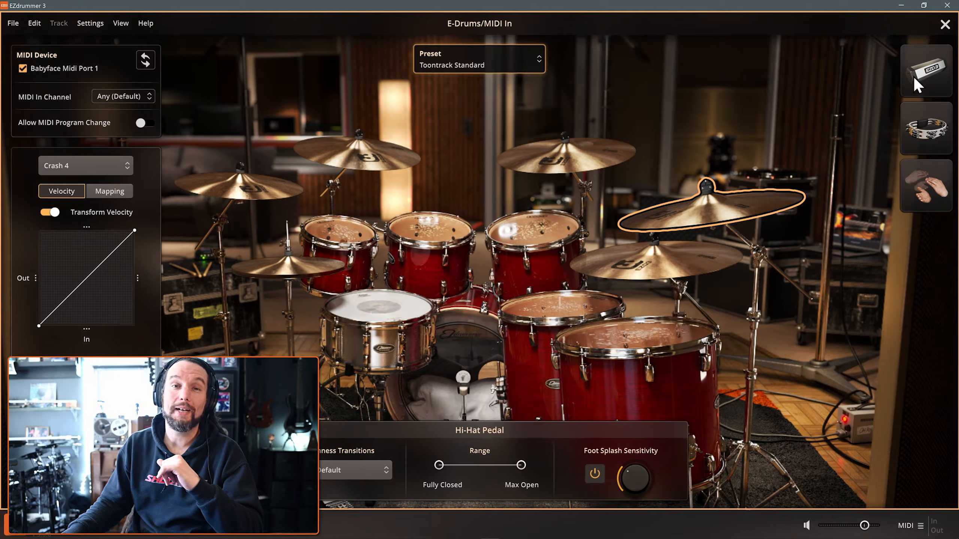
{"action": "left_click", "coordinate": [944, 26]}
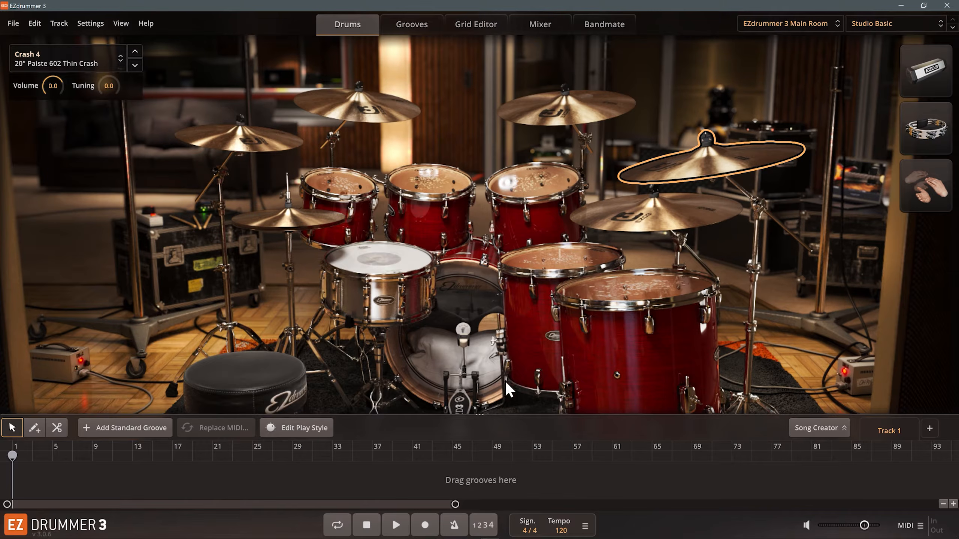
Step: Audition the kick and snare drums, and view the alternative snares without changing the current one
{"action": "left_click", "coordinate": [458, 290]}
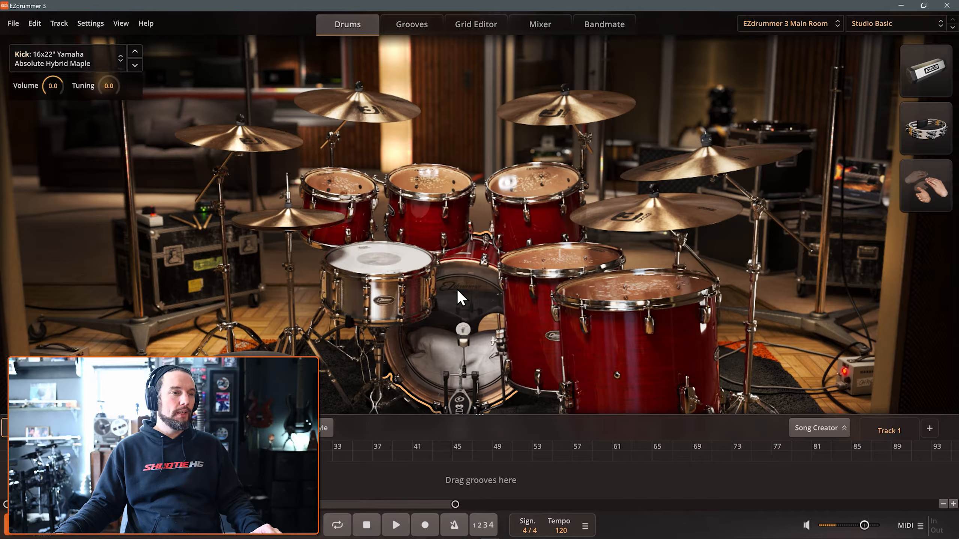
{"action": "left_click", "coordinate": [396, 258]}
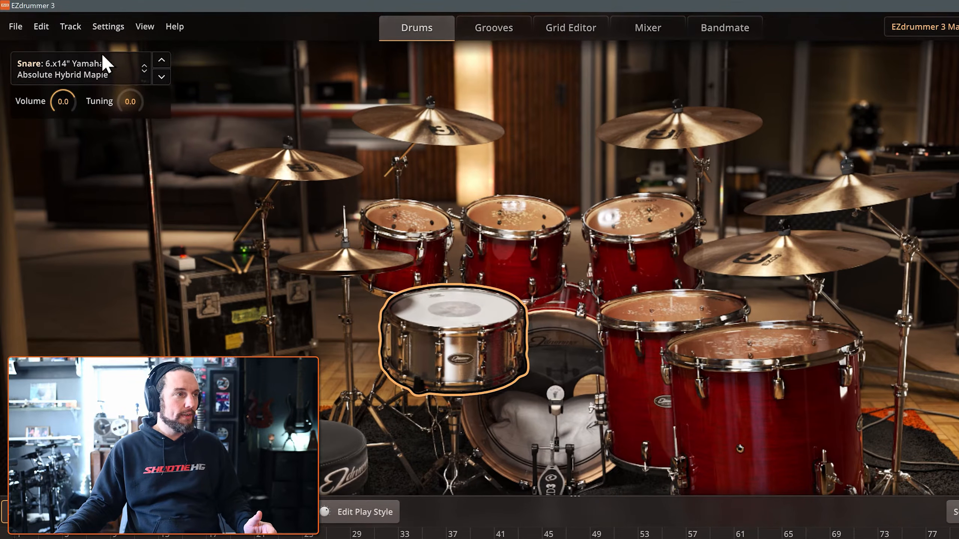
{"action": "right_click", "coordinate": [462, 304]}
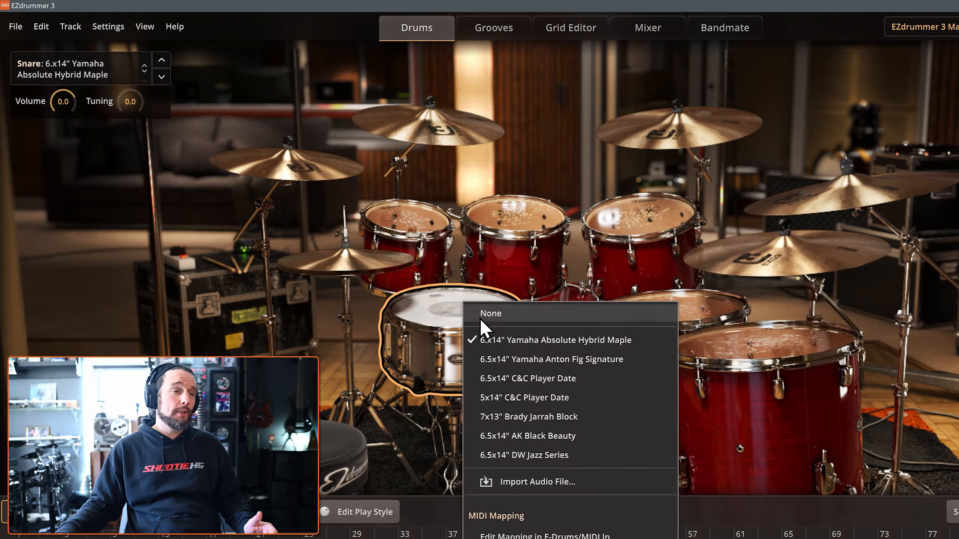
{"action": "left_click", "coordinate": [203, 199]}
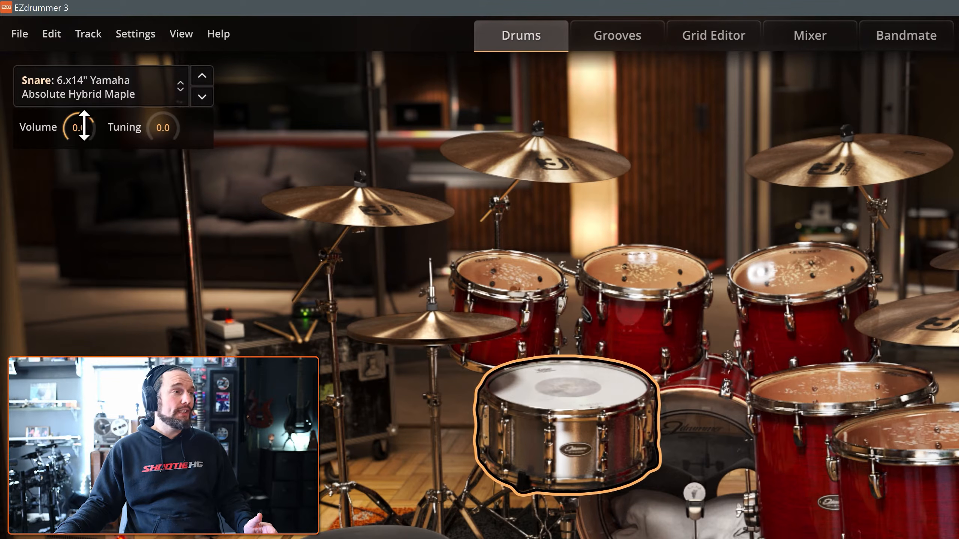
Step: Lower the snare's volume to -13.4, reset it to 0.0 and audition the drum
{"action": "left_click_drag", "start_coordinate": [80, 128], "coordinate": [82, 149]}
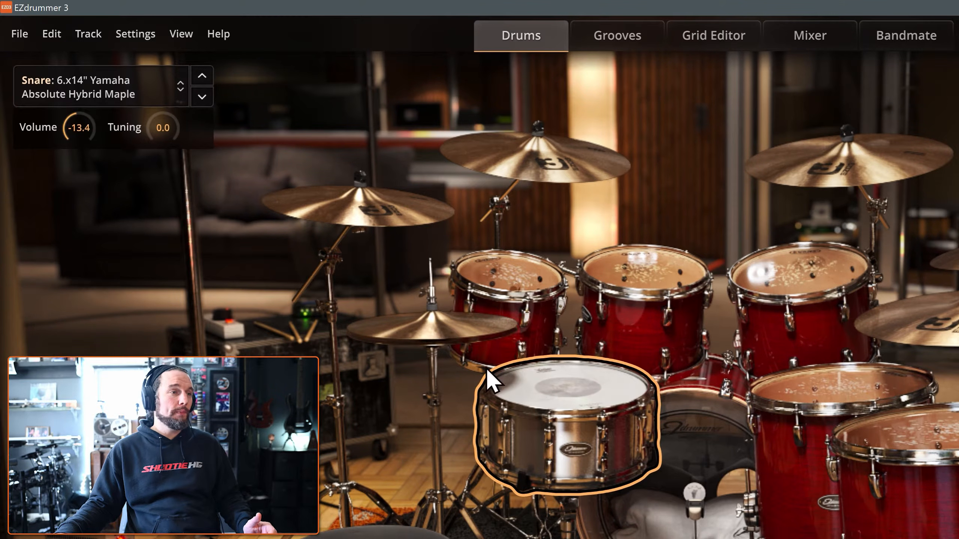
{"action": "double_click", "coordinate": [82, 131]}
{"action": "left_click", "coordinate": [576, 394]}
Step: Raise the snare's tuning to +5.8, audition the drum and reset the tuning to 0.0
{"action": "mouse_move", "coordinate": [156, 128]}
{"action": "left_mouse_down"}
{"action": "mouse_move", "coordinate": [151, 100]}
{"action": "mouse_move", "coordinate": [153, 117]}
{"action": "left_mouse_up"}
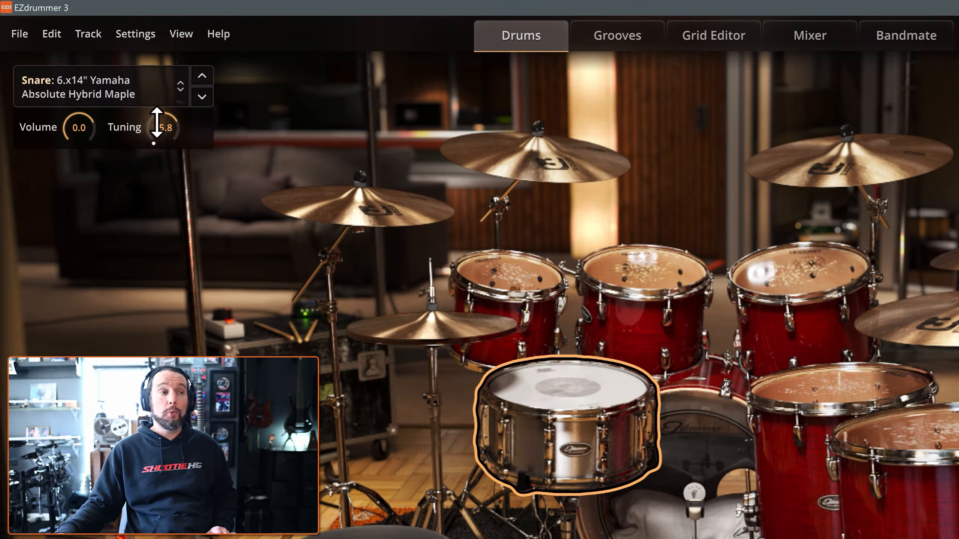
{"action": "left_click", "coordinate": [548, 380]}
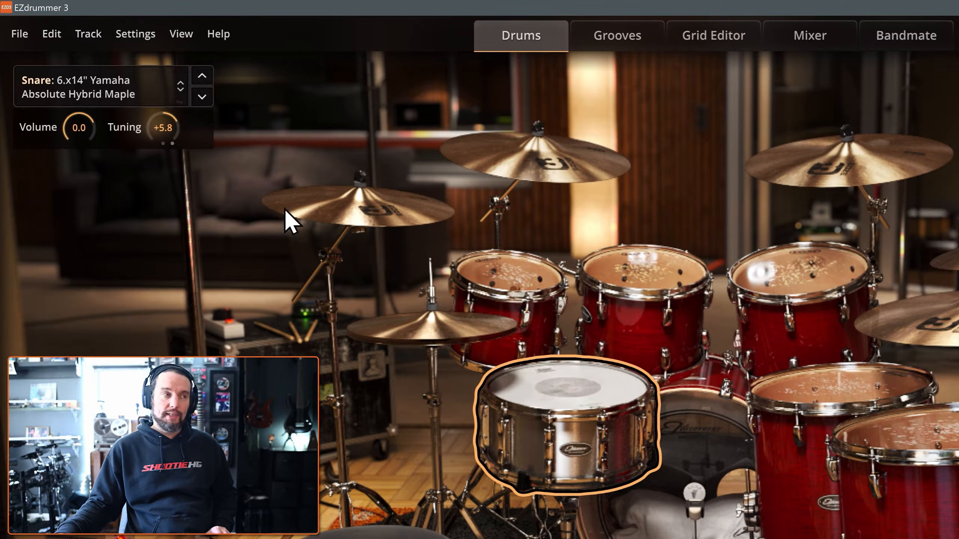
{"action": "double_click", "coordinate": [162, 134]}
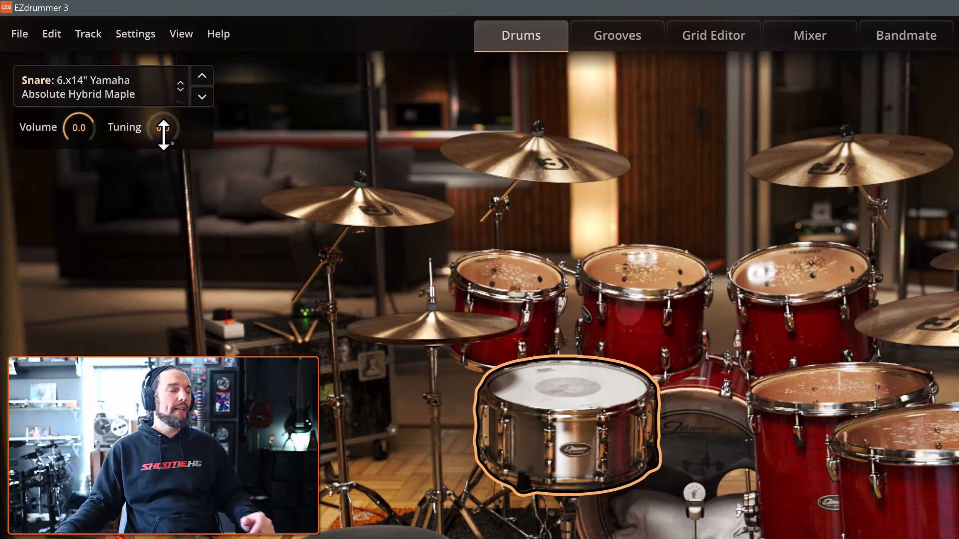
Step: Replace the snare with the 6.5x14" AK Black Beauty and audition it
{"action": "left_click", "coordinate": [117, 94]}
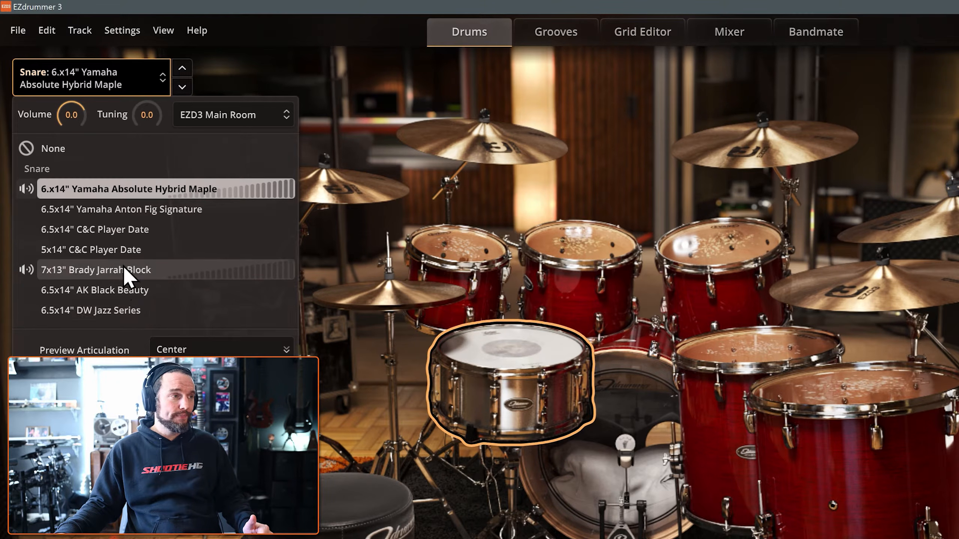
{"action": "left_click", "coordinate": [124, 290]}
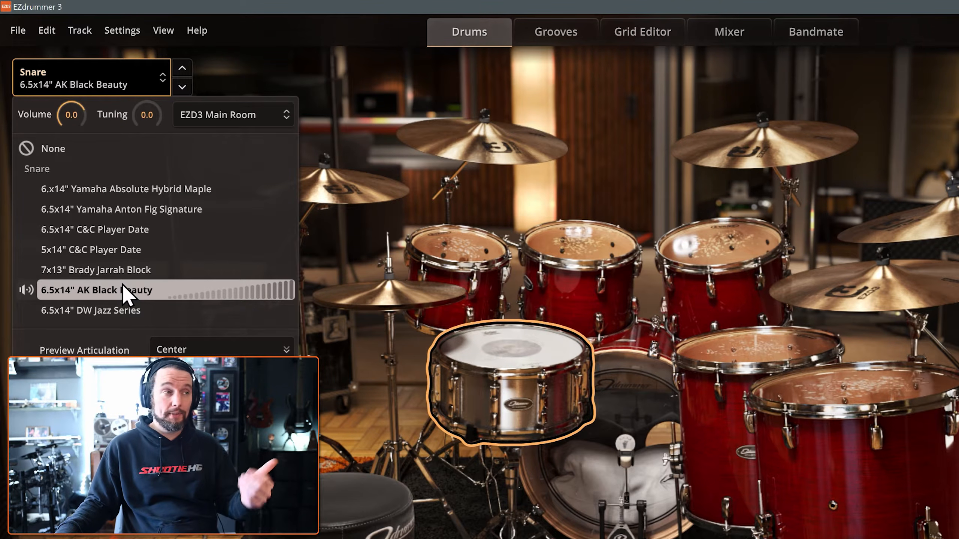
{"action": "left_click", "coordinate": [122, 286]}
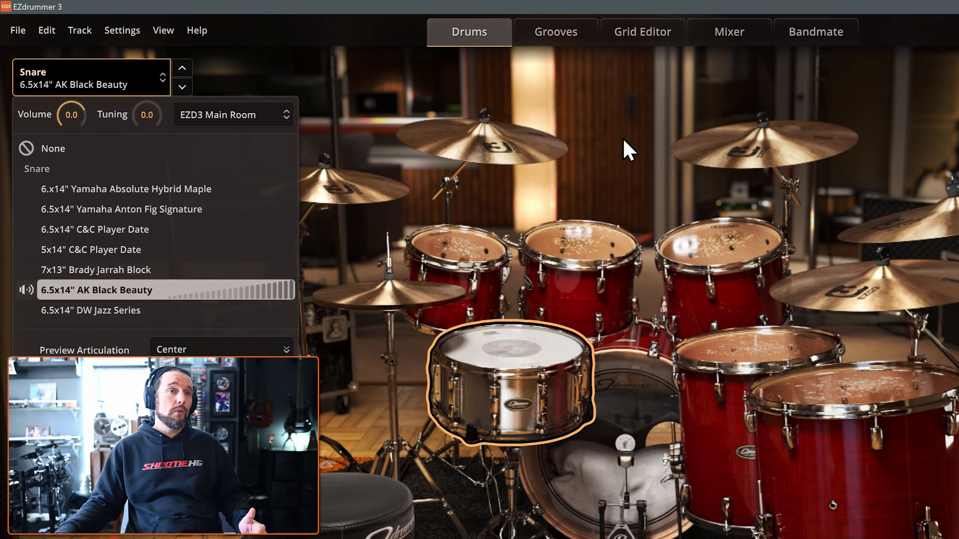
{"action": "left_click", "coordinate": [623, 140]}
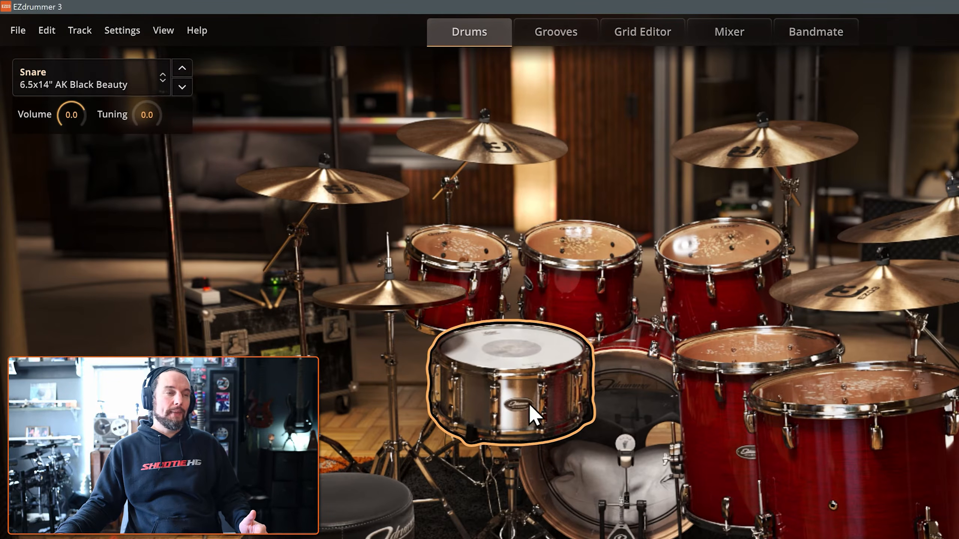
Step: View the drum alternatives for Racktom 1, and raise the tuning of Racktom 2 to about 6.4
{"action": "left_click", "coordinate": [464, 254]}
{"action": "left_click", "coordinate": [106, 84]}
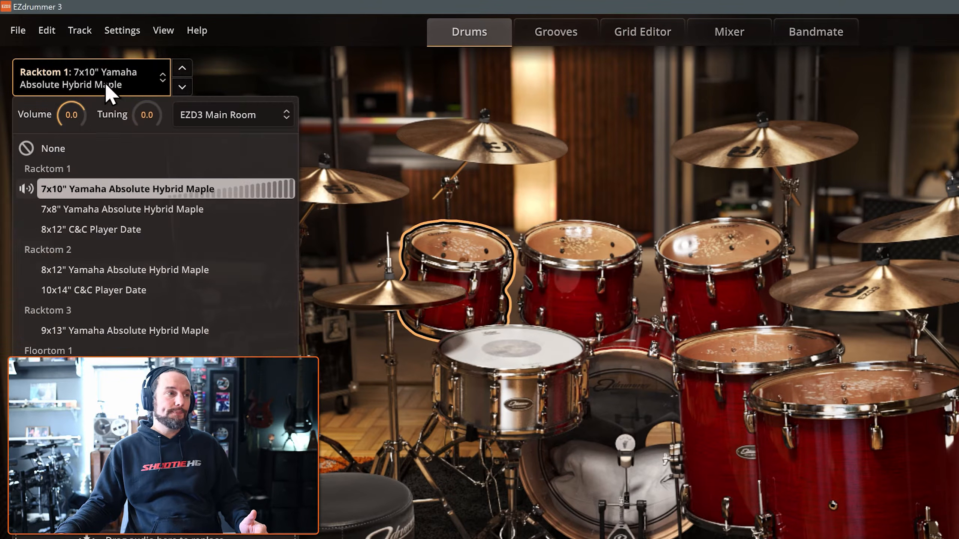
{"action": "left_click", "coordinate": [562, 262]}
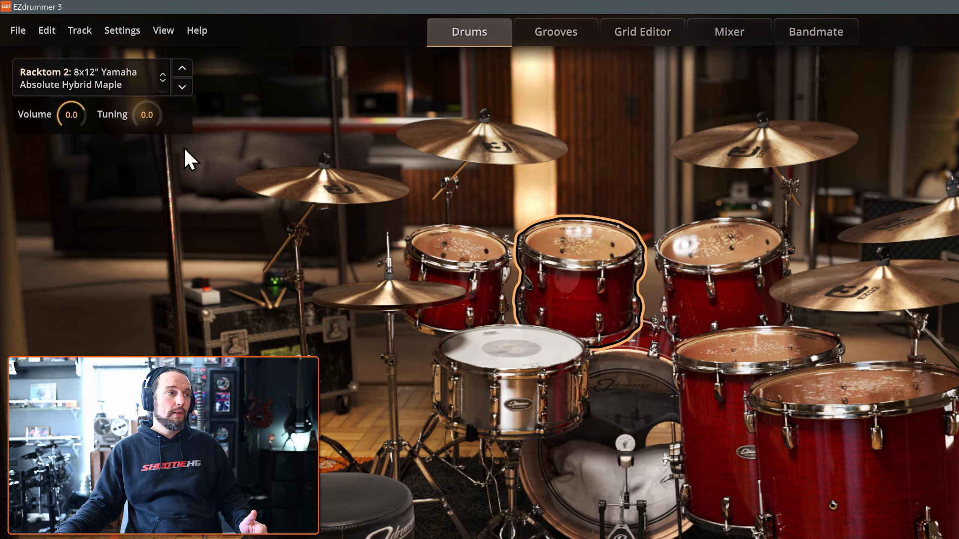
{"action": "left_click_drag", "start_coordinate": [150, 112], "coordinate": [152, 84]}
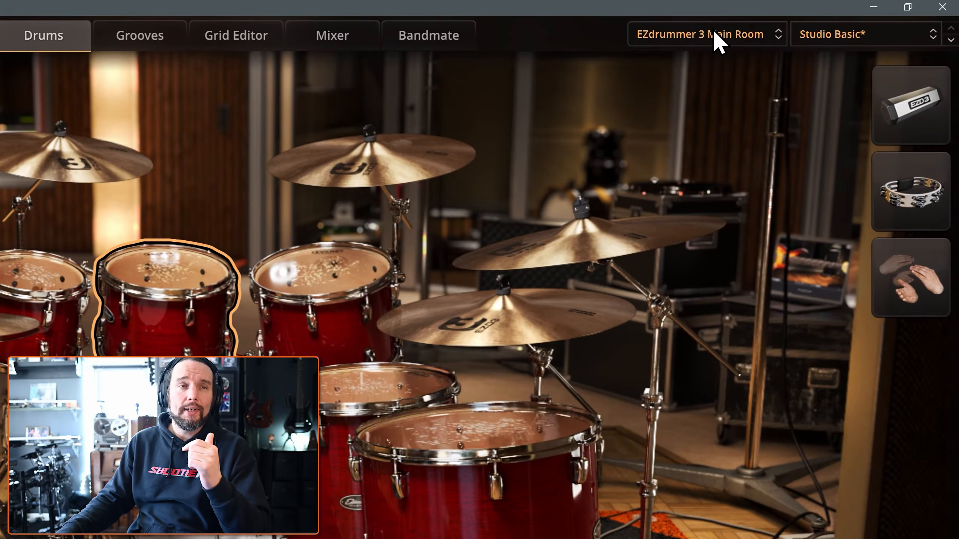
Step: Review the installed EZdrummer 3 room libraries while keeping the Main Room loaded
{"action": "left_click", "coordinate": [715, 33]}
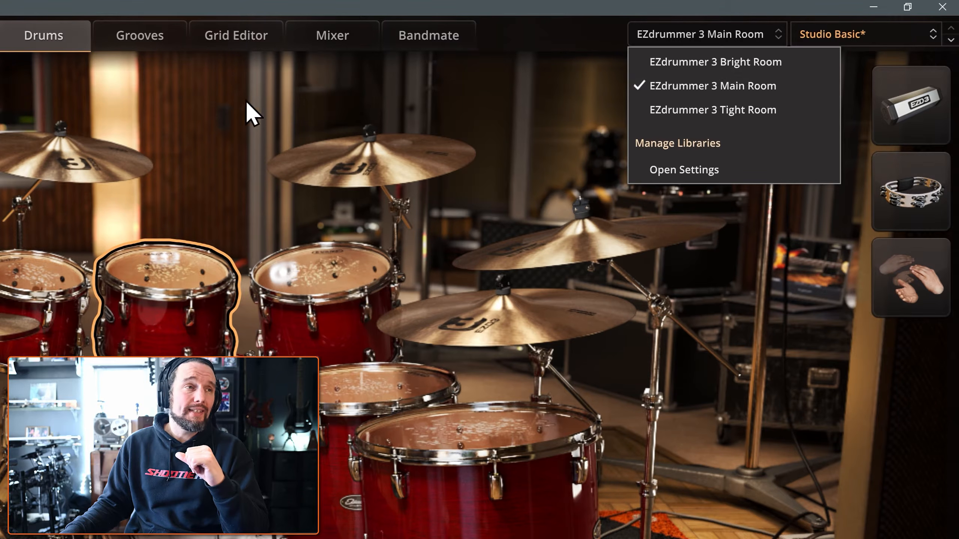
{"action": "left_click", "coordinate": [231, 100]}
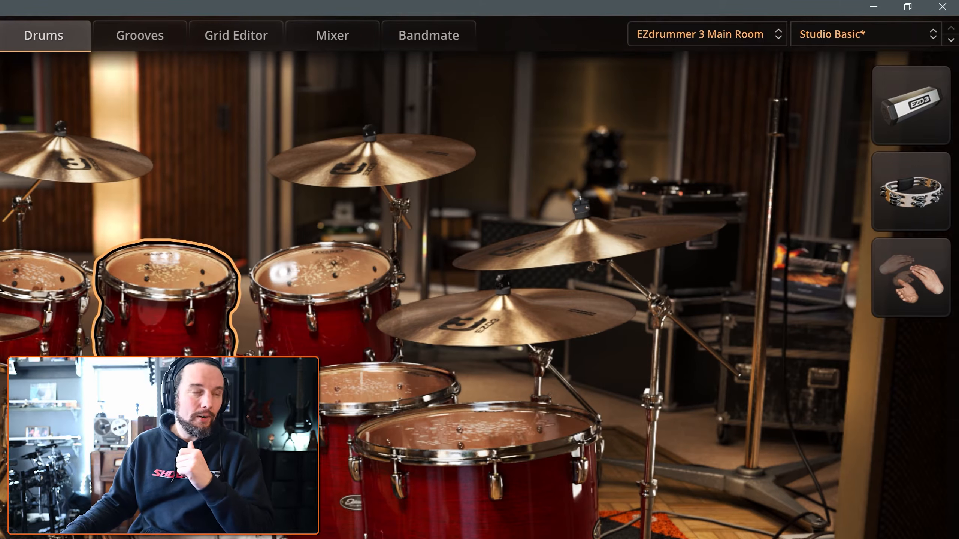
{"action": "left_click", "coordinate": [696, 40]}
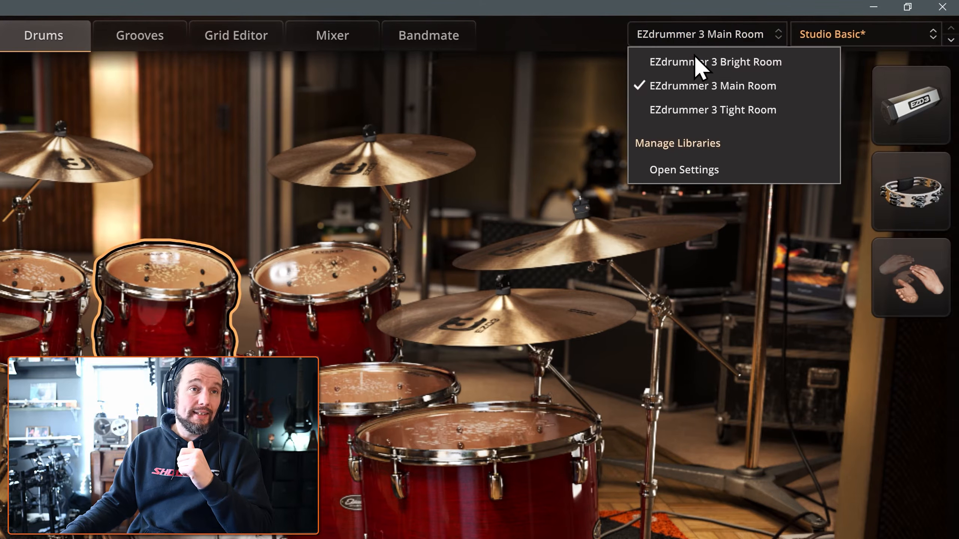
{"action": "left_click", "coordinate": [523, 89]}
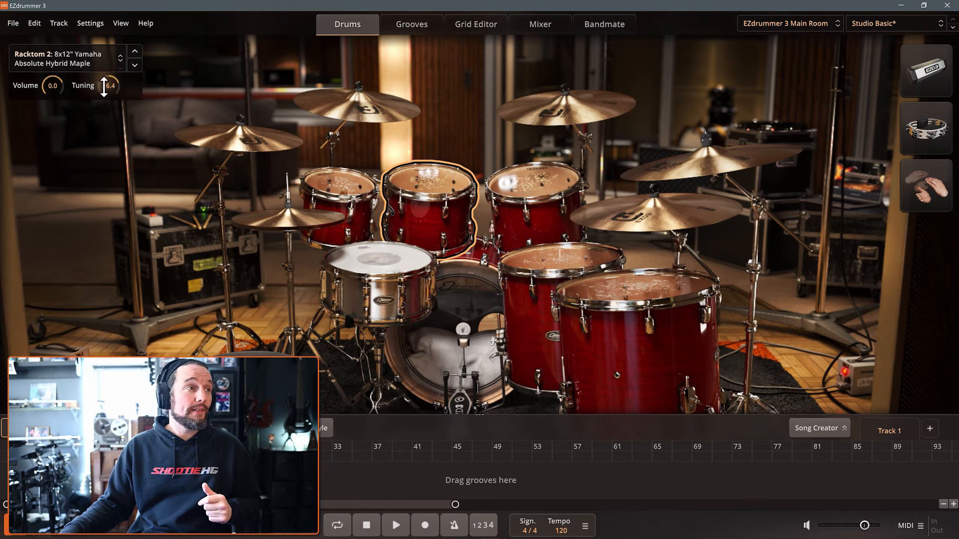
Step: Set the tuning of Racktom 2 to +2.8
{"action": "left_click_drag", "start_coordinate": [106, 88], "coordinate": [106, 76]}
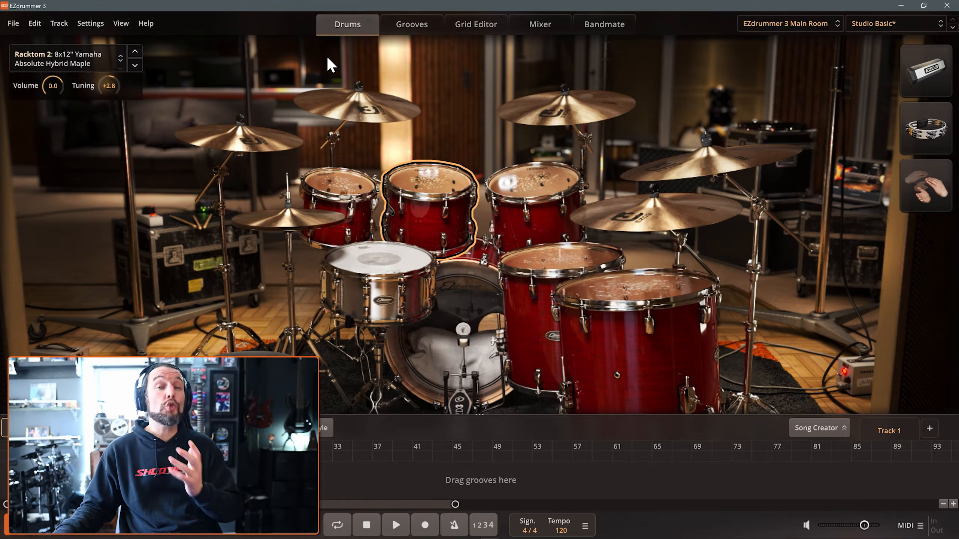
Step: Open the groove browser and place the Verse 03 groove from Funky Dance 116 BPM on the song track at bar 37
{"action": "left_click", "coordinate": [399, 25]}
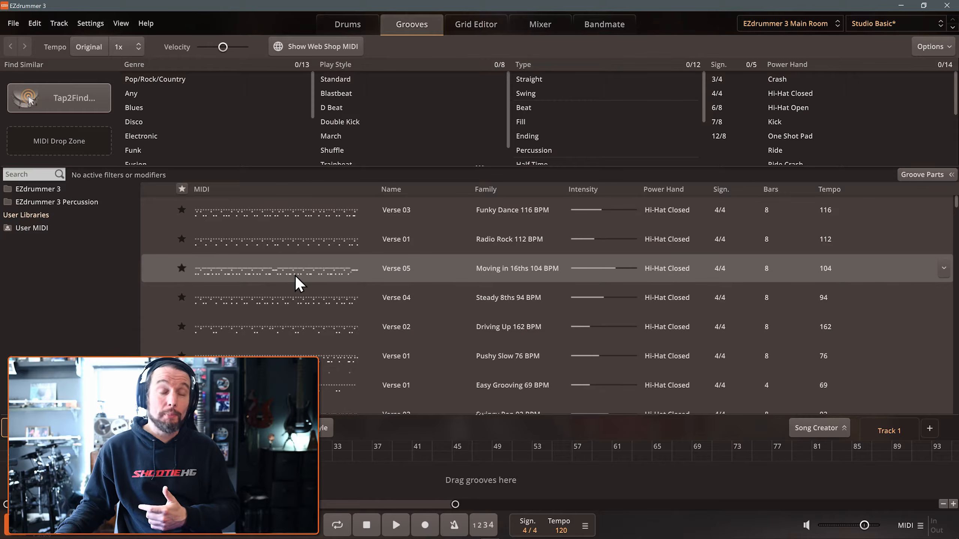
{"action": "left_click_drag", "start_coordinate": [249, 212], "coordinate": [284, 332]}
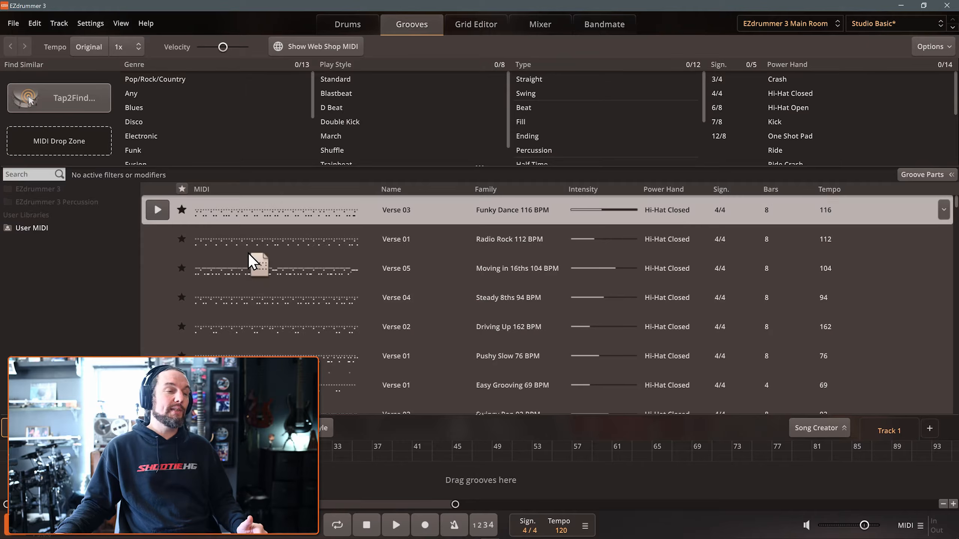
{"action": "left_click_drag", "start_coordinate": [320, 424], "coordinate": [369, 475]}
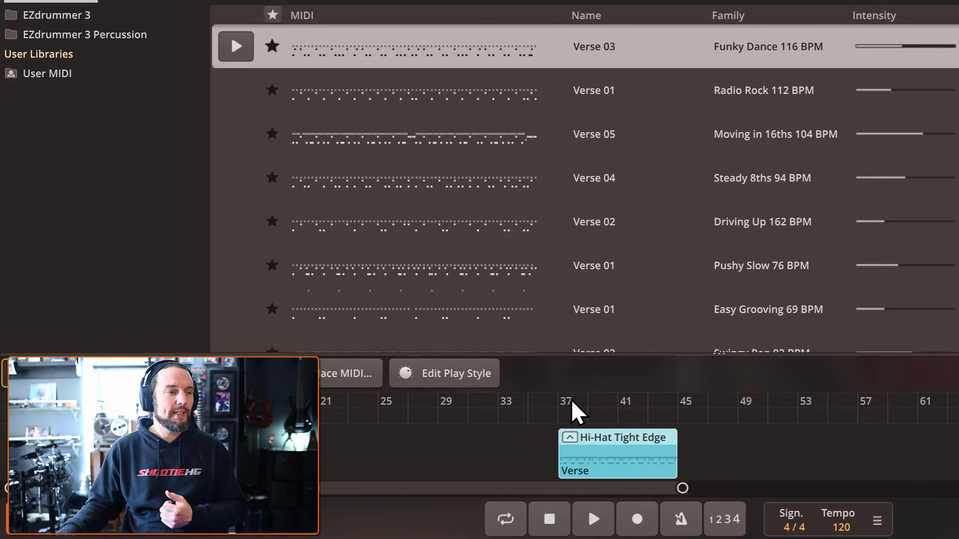
Step: Loop bars 37 to 45 around the Verse block, start playback from bar 37, and show the drum kit
{"action": "left_click_drag", "start_coordinate": [670, 403], "coordinate": [670, 402]}
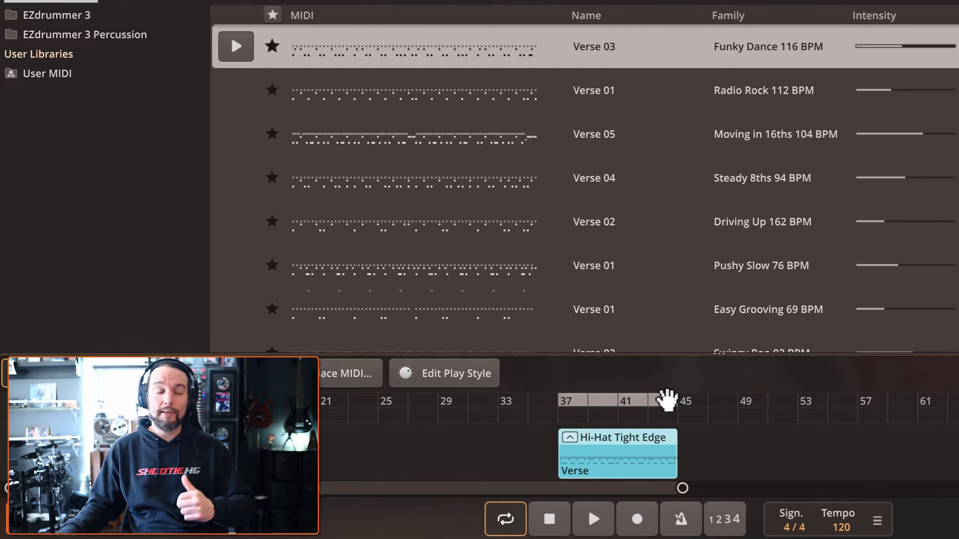
{"action": "left_click", "coordinate": [564, 417]}
{"action": "left_click", "coordinate": [668, 416]}
{"action": "left_click", "coordinate": [746, 416]}
{"action": "left_click", "coordinate": [671, 419]}
{"action": "left_click", "coordinate": [558, 415]}
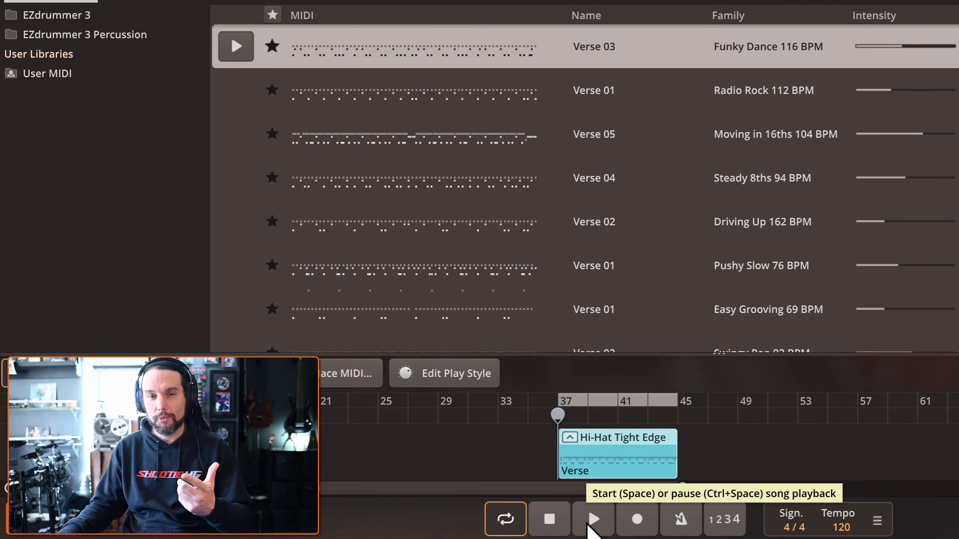
{"action": "left_click", "coordinate": [588, 524]}
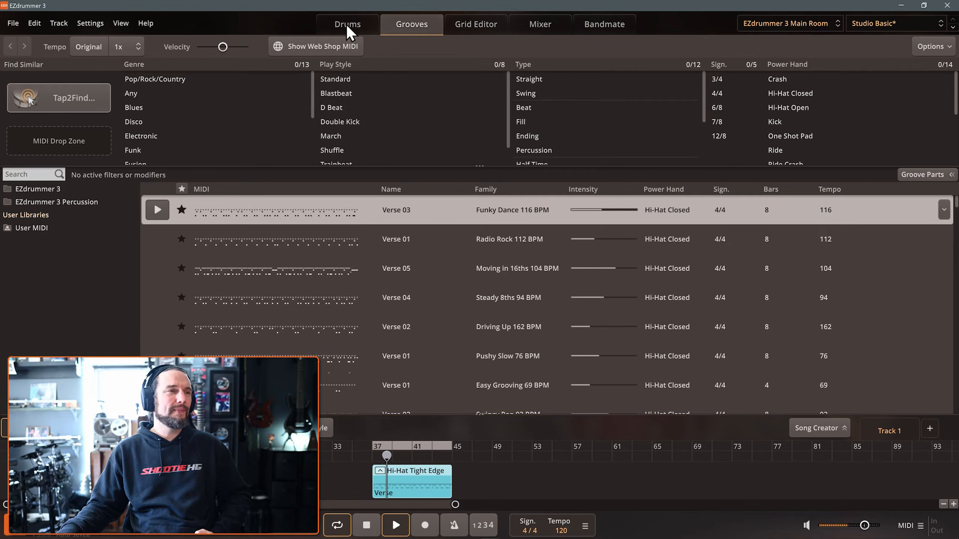
{"action": "left_click", "coordinate": [346, 25]}
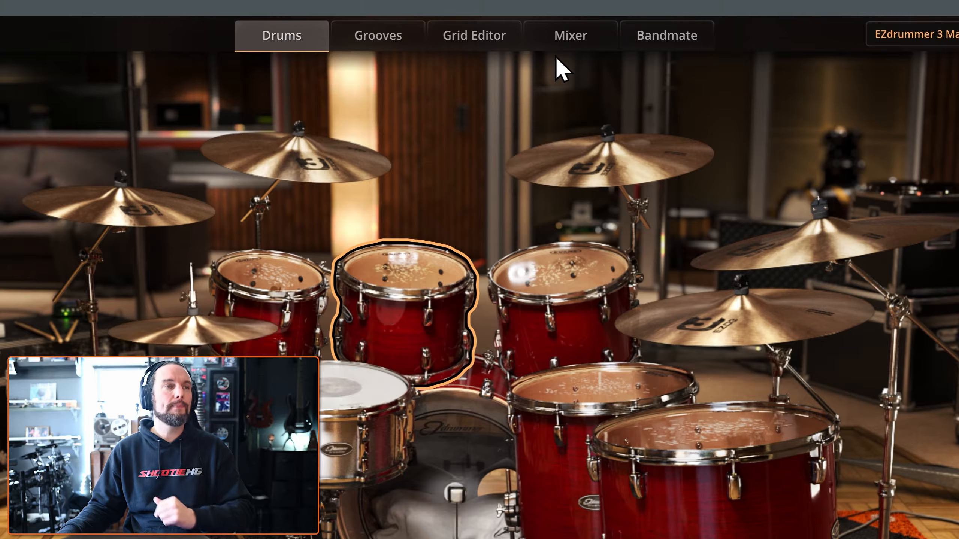
Step: In the mixer, lower Snare Top to -2.7 and Snare Bottom to -5.3 while the groove plays
{"action": "left_click", "coordinate": [552, 41]}
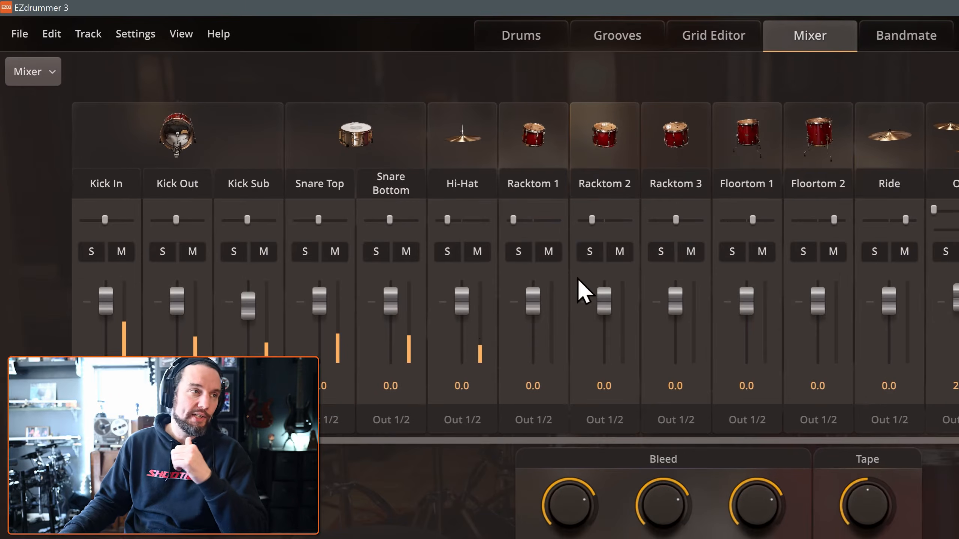
{"action": "left_click_drag", "start_coordinate": [394, 300], "coordinate": [392, 341]}
{"action": "mouse_move", "coordinate": [321, 313]}
{"action": "left_mouse_down"}
{"action": "mouse_move", "coordinate": [318, 339]}
{"action": "mouse_move", "coordinate": [336, 307]}
{"action": "left_mouse_up"}
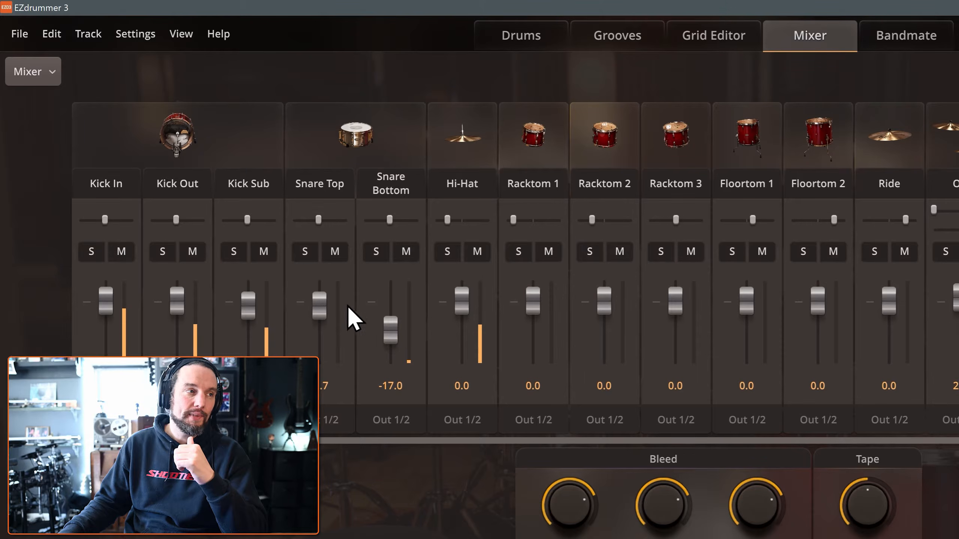
{"action": "left_click_drag", "start_coordinate": [391, 332], "coordinate": [388, 308]}
Step: Audition the mix by muting both snare channels and soloing OH and Snare Top, clearing every mute and solo
{"action": "left_click", "coordinate": [405, 252]}
{"action": "left_click", "coordinate": [334, 251]}
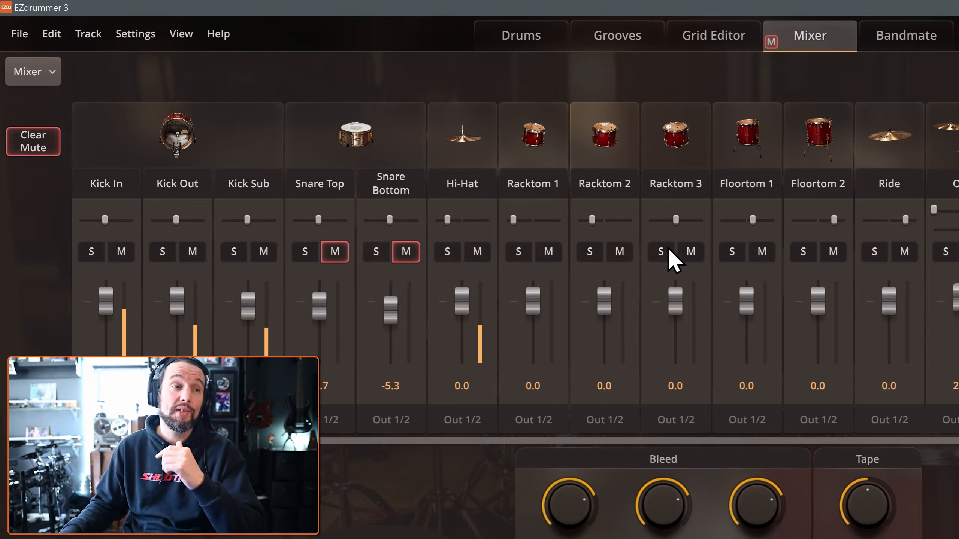
{"action": "left_click", "coordinate": [946, 251]}
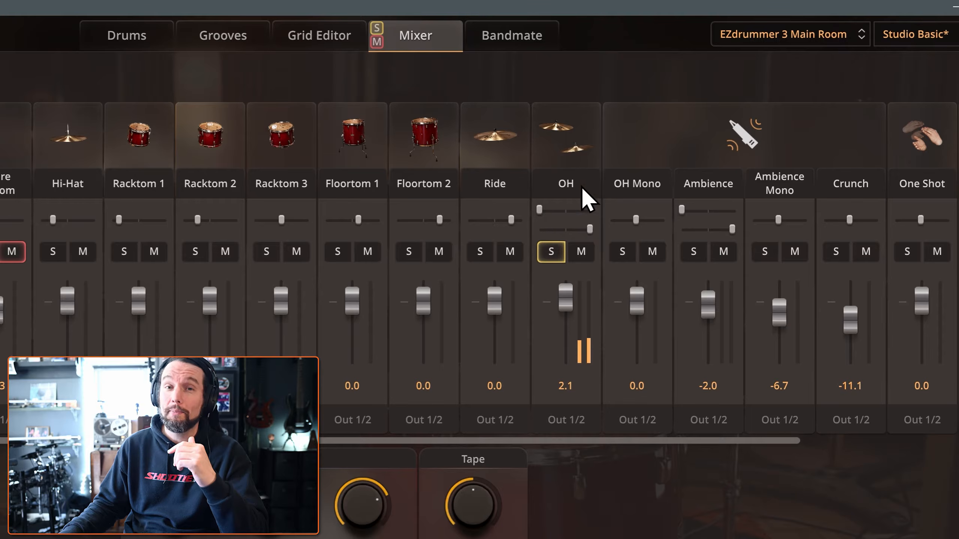
{"action": "left_click", "coordinate": [552, 252]}
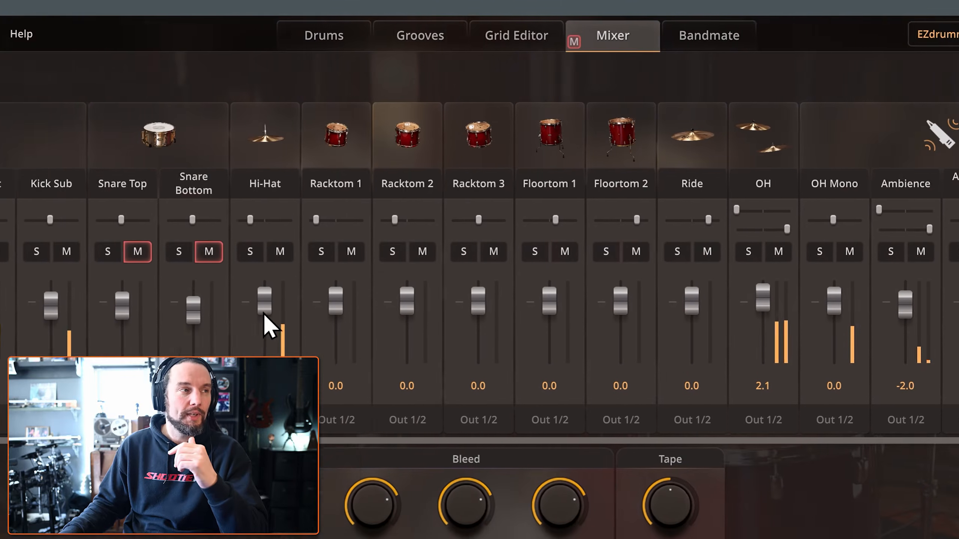
{"action": "left_click", "coordinate": [209, 251]}
{"action": "left_click", "coordinate": [138, 251]}
{"action": "left_click", "coordinate": [108, 251]}
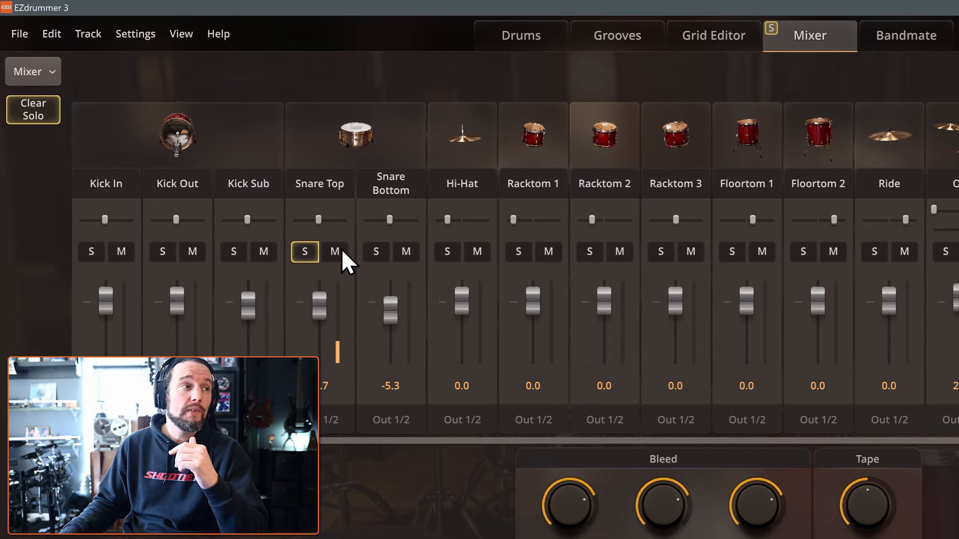
{"action": "left_click", "coordinate": [310, 252]}
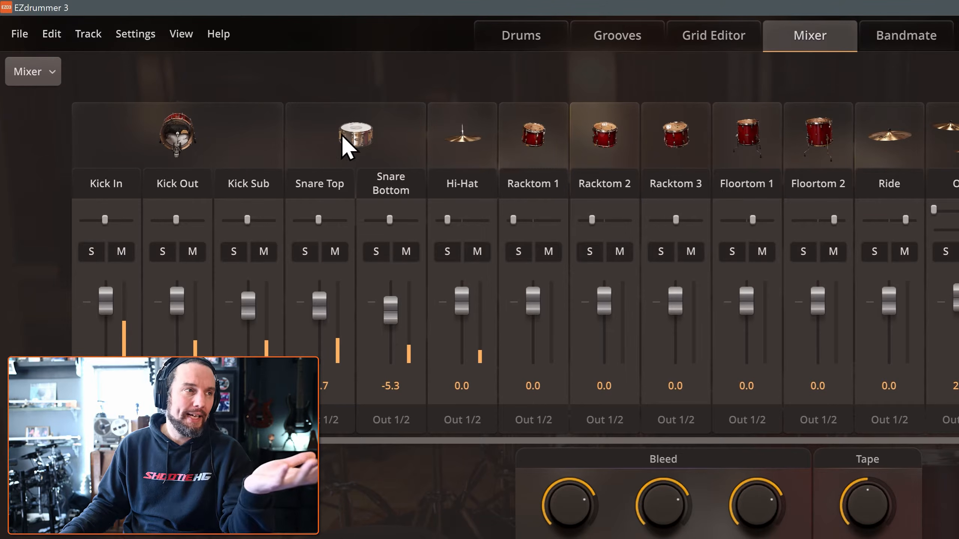
Step: Sweep the Hi-Hat panning to fully left, bring it back to slightly left of centre, and stop playback
{"action": "left_click_drag", "start_coordinate": [448, 222], "coordinate": [506, 216]}
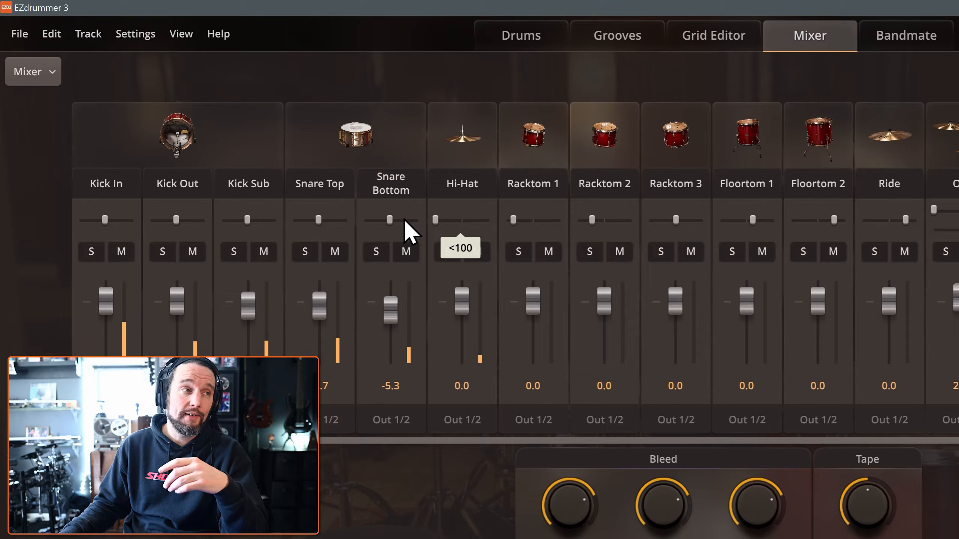
{"action": "left_click", "coordinate": [444, 220]}
{"action": "left_click_drag", "start_coordinate": [445, 221], "coordinate": [451, 221]}
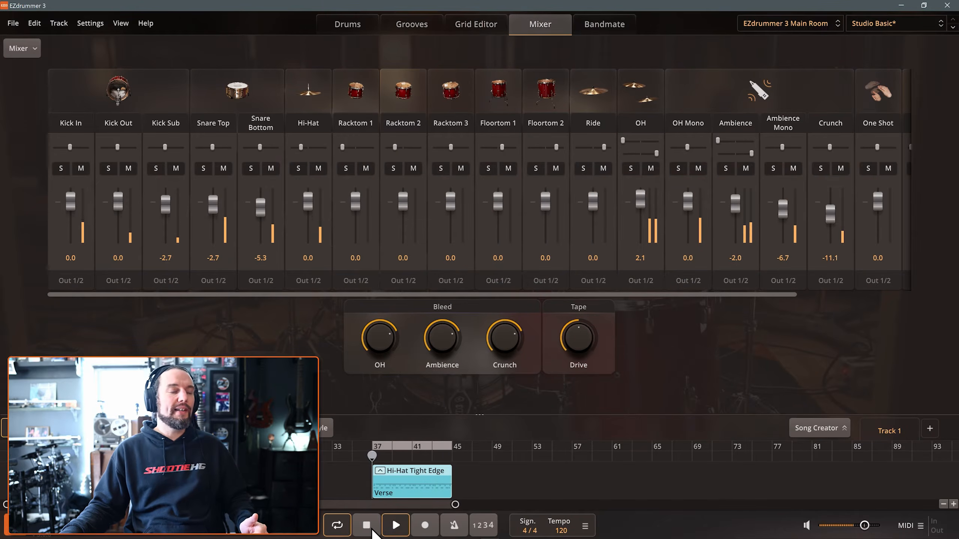
{"action": "left_click", "coordinate": [372, 530]}
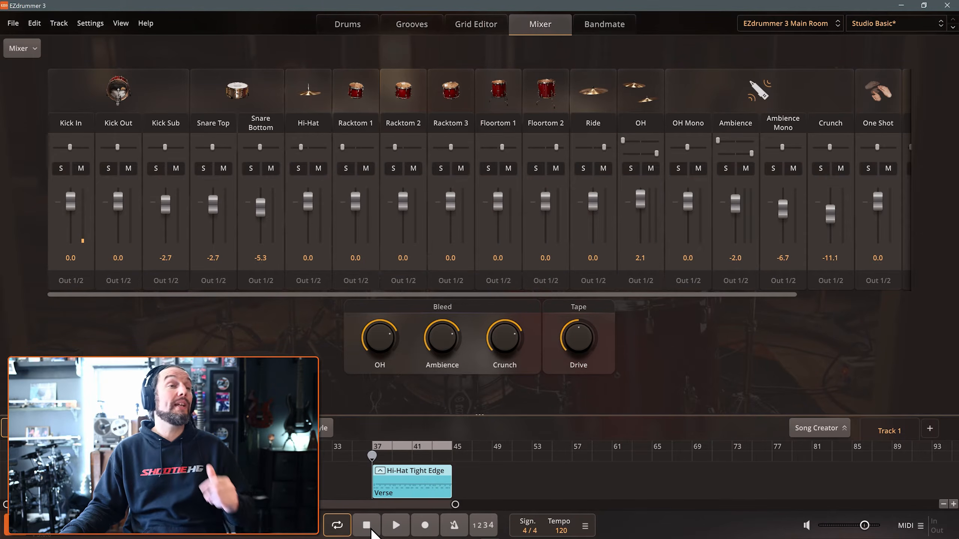
Step: Audition the kick, snare, hi-hat and the three rack toms one by one from their mixer channels
{"action": "left_click", "coordinate": [115, 83]}
{"action": "left_click", "coordinate": [240, 99]}
{"action": "left_click", "coordinate": [301, 95]}
{"action": "left_click", "coordinate": [354, 90]}
{"action": "left_click", "coordinate": [403, 90]}
{"action": "left_click", "coordinate": [449, 91]}
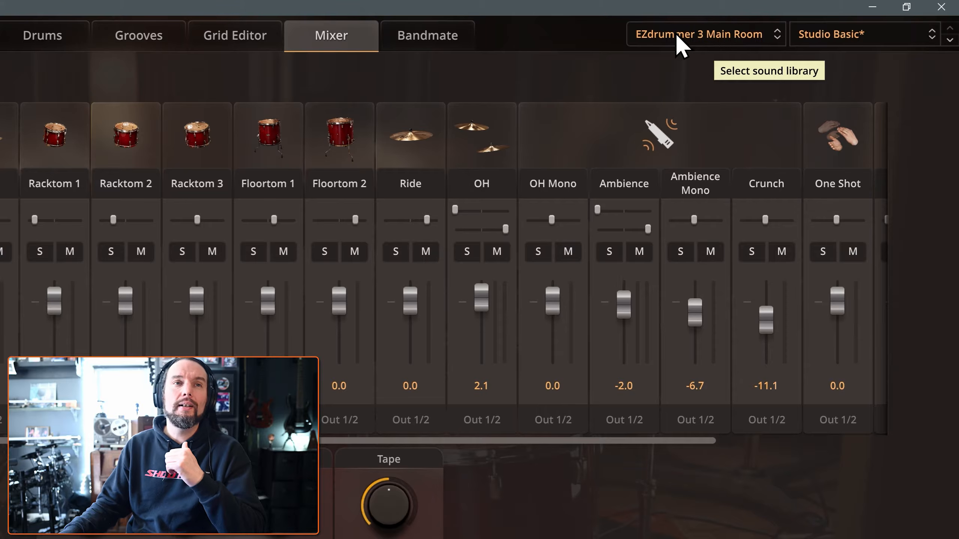
Step: Review the Toontrack and Michael Ilbert drum and mixer presets without loading one
{"action": "left_click", "coordinate": [859, 39]}
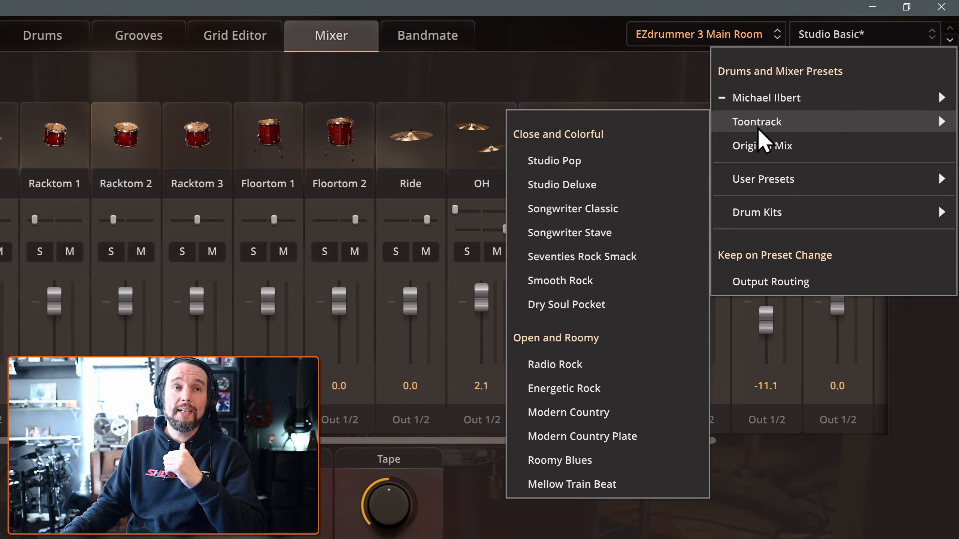
{"action": "mouse_move", "coordinate": [769, 128]}
{"action": "mouse_move", "coordinate": [766, 101]}
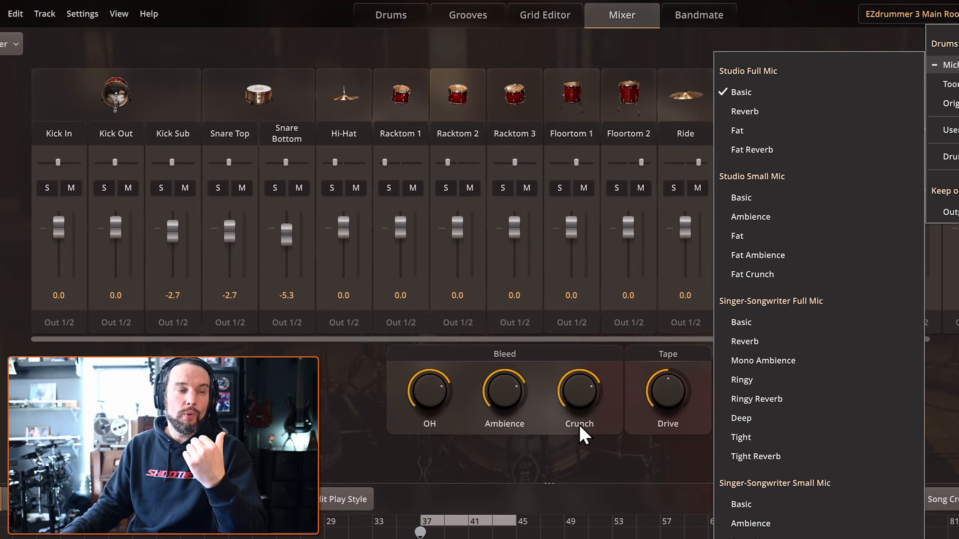
{"action": "left_click", "coordinate": [241, 374]}
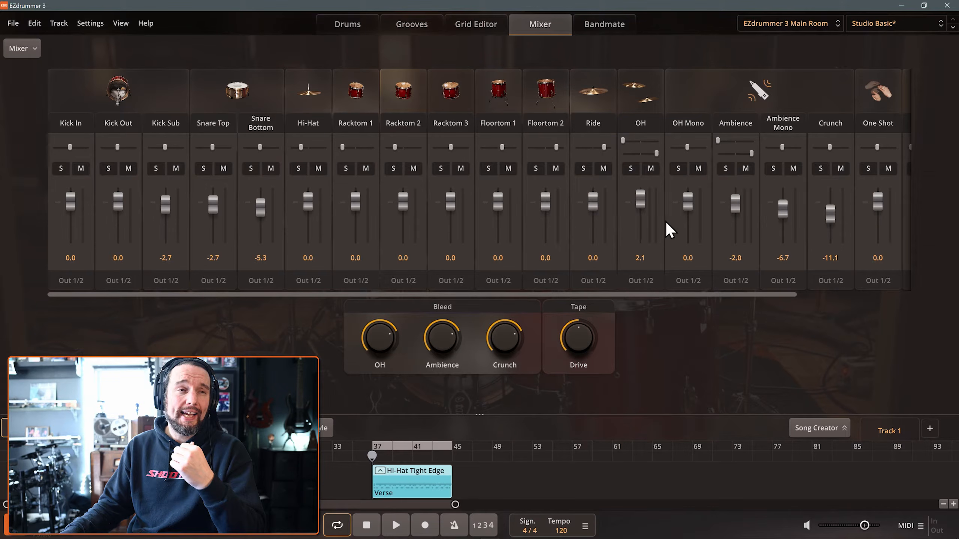
Step: Load the Songwriter Stave preset from the Close and Colorful group of the Toontrack presets
{"action": "left_click", "coordinate": [862, 24]}
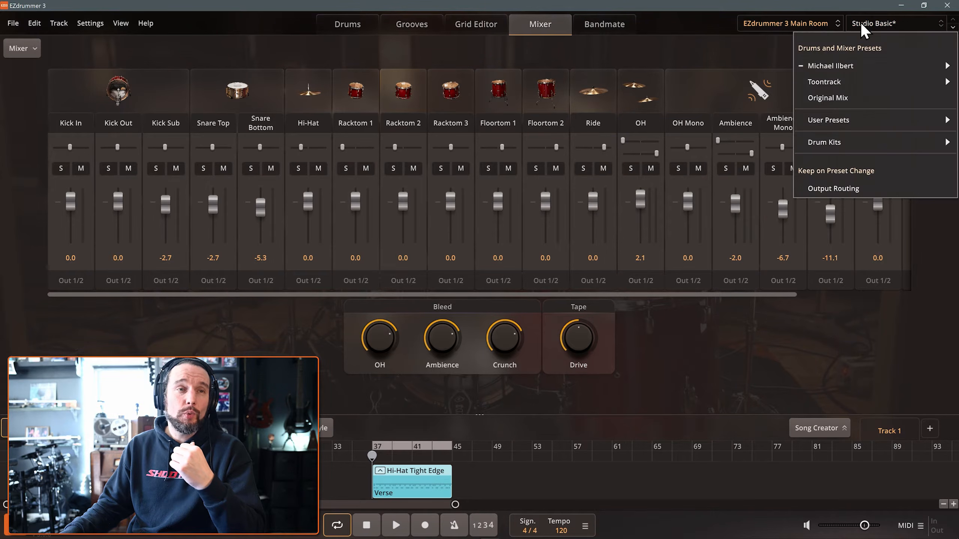
{"action": "mouse_move", "coordinate": [841, 67]}
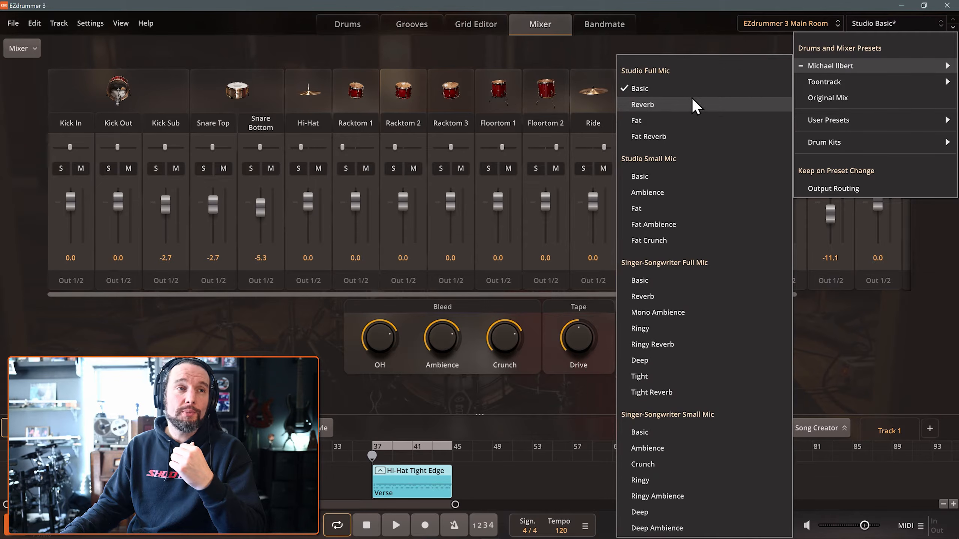
{"action": "mouse_move", "coordinate": [834, 84]}
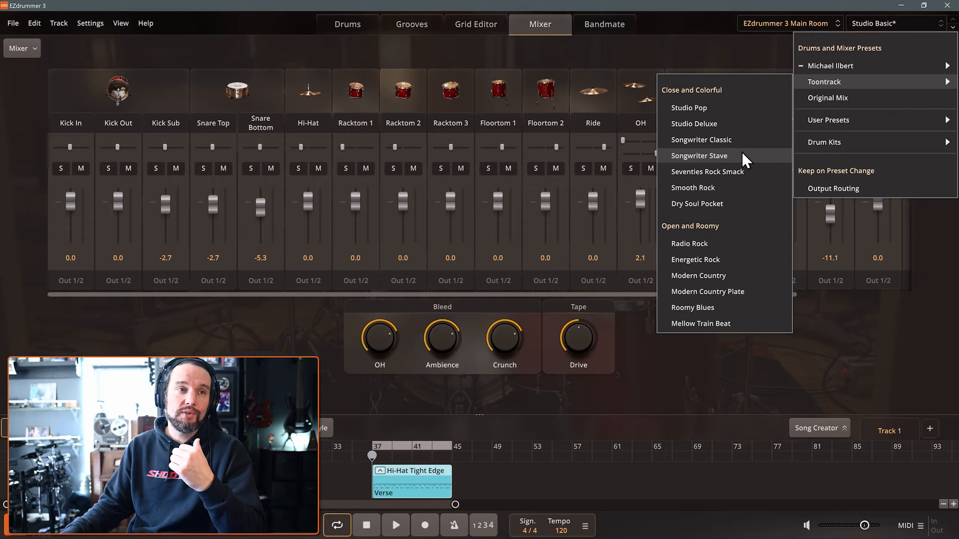
{"action": "left_click", "coordinate": [723, 156]}
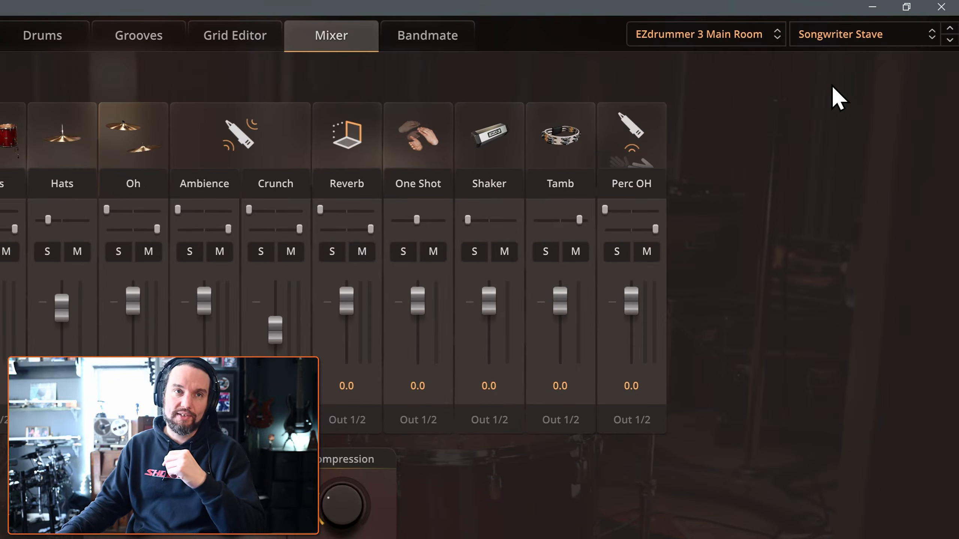
{"action": "left_click", "coordinate": [873, 36]}
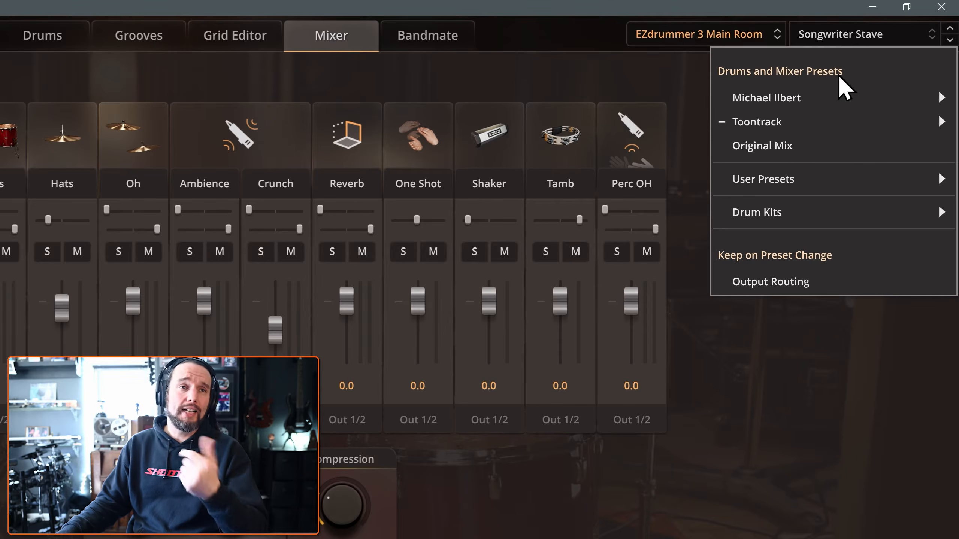
{"action": "left_click", "coordinate": [609, 72]}
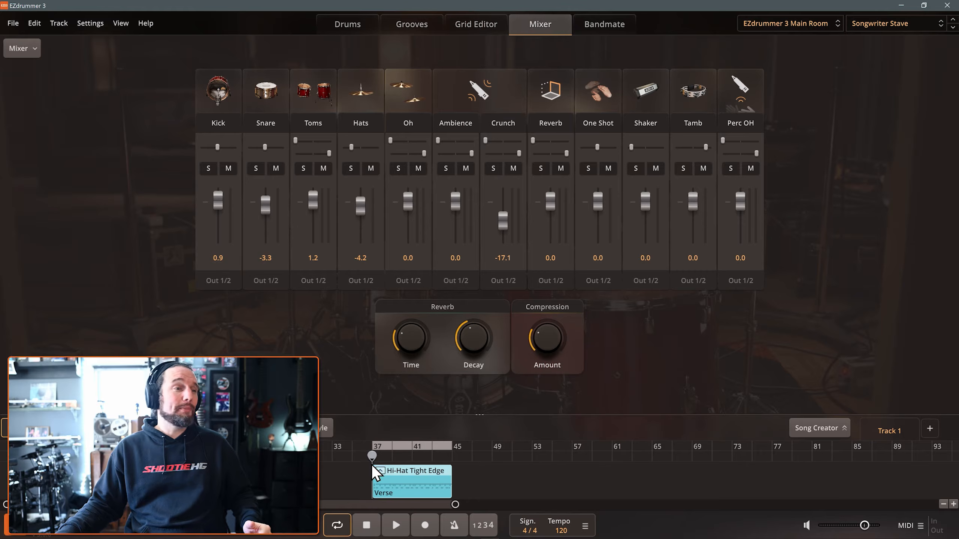
Step: Play the looped Verse groove from bar 37 with the loaded preset and show the drum kit
{"action": "left_click", "coordinate": [371, 465]}
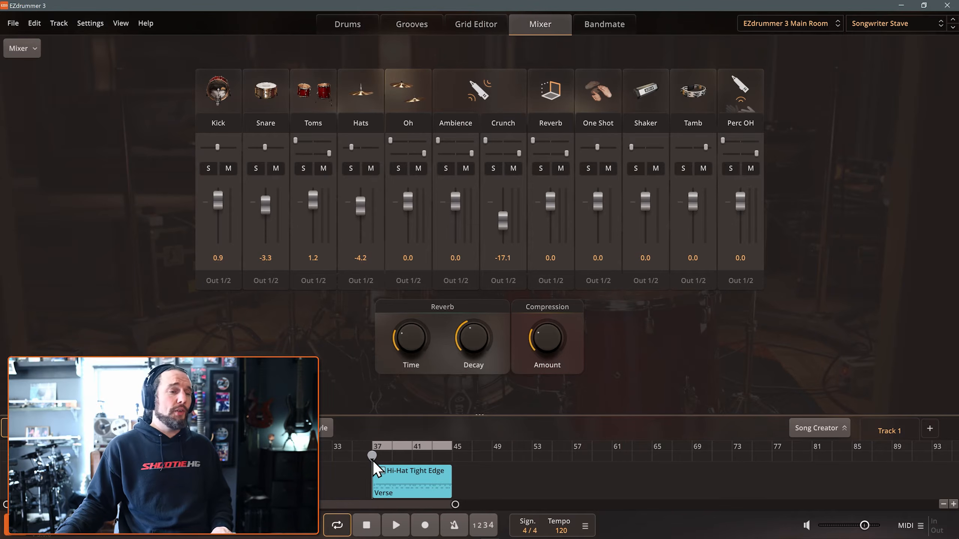
{"action": "left_click", "coordinate": [396, 526]}
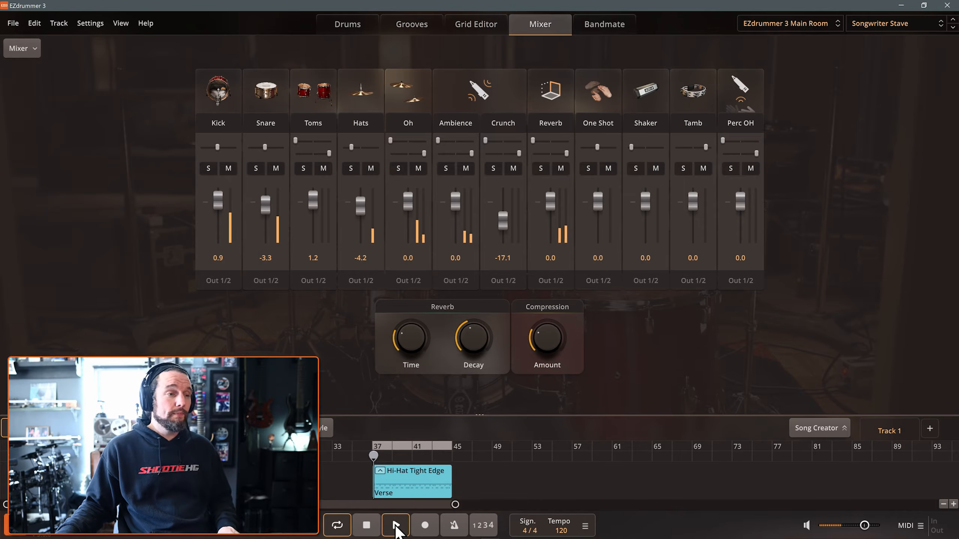
{"action": "left_click", "coordinate": [353, 23]}
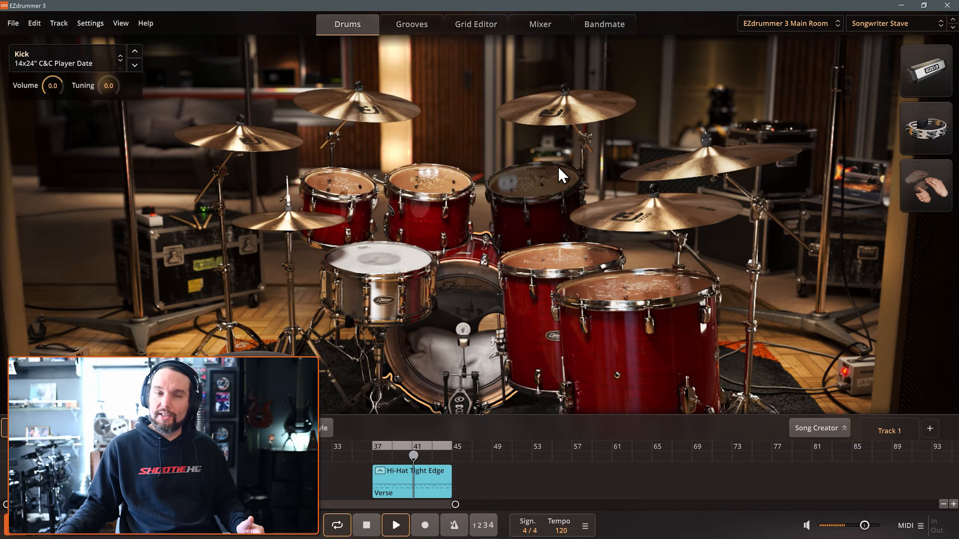
Step: Inspect which snare, toms and cymbals the preset loaded, leaving them as they are, and stop playback
{"action": "right_click", "coordinate": [385, 265]}
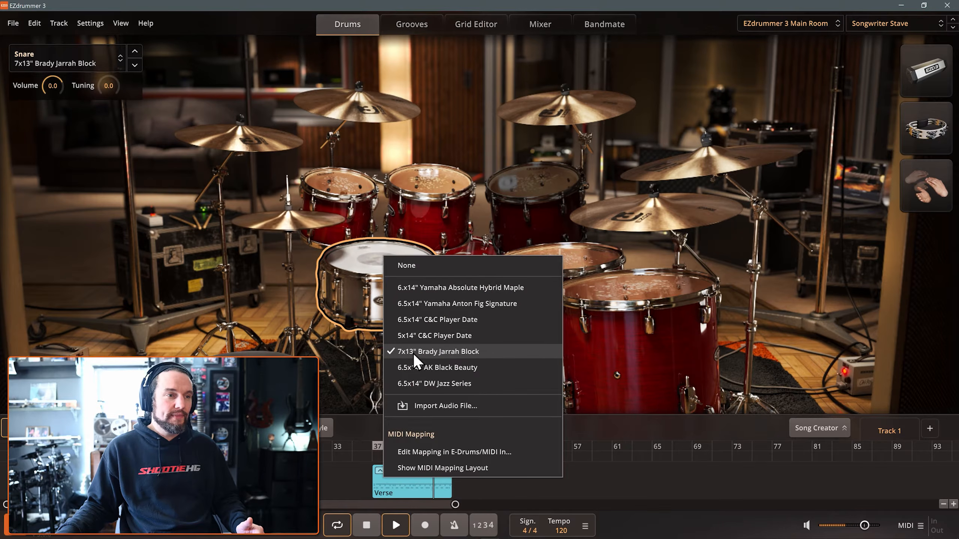
{"action": "right_click", "coordinate": [350, 179]}
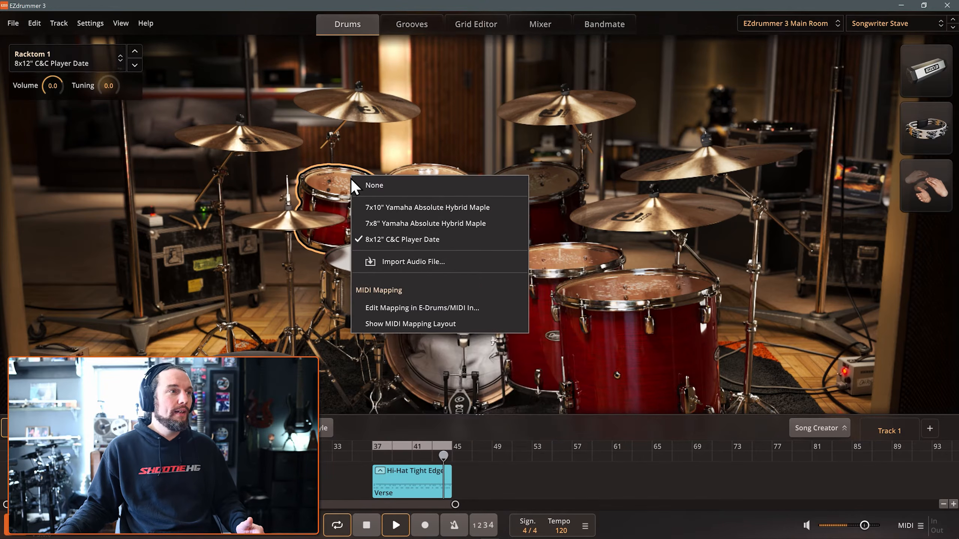
{"action": "left_click", "coordinate": [382, 104]}
{"action": "left_click", "coordinate": [281, 141]}
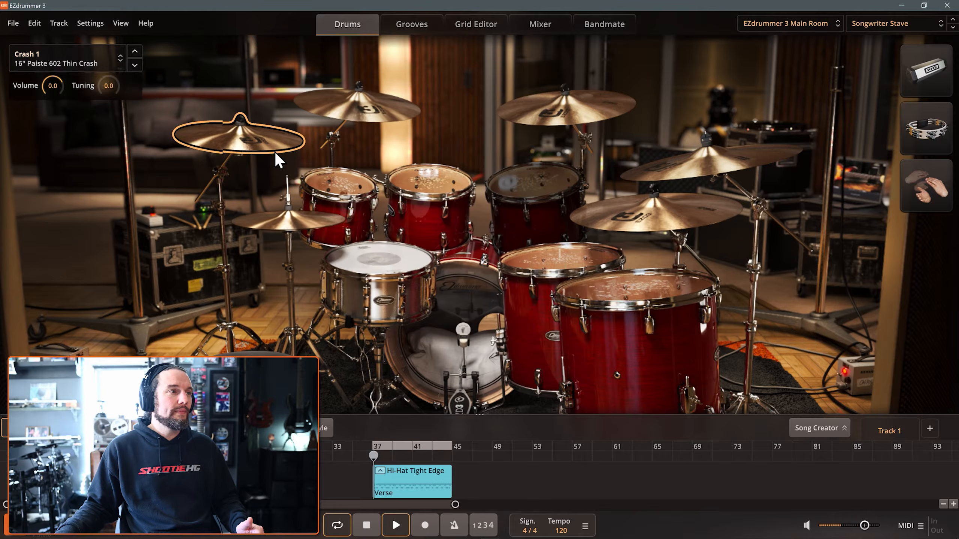
{"action": "left_click", "coordinate": [307, 221]}
{"action": "left_click", "coordinate": [558, 259]}
{"action": "left_click", "coordinate": [623, 289]}
{"action": "left_click", "coordinate": [559, 260]}
{"action": "left_click", "coordinate": [436, 183]}
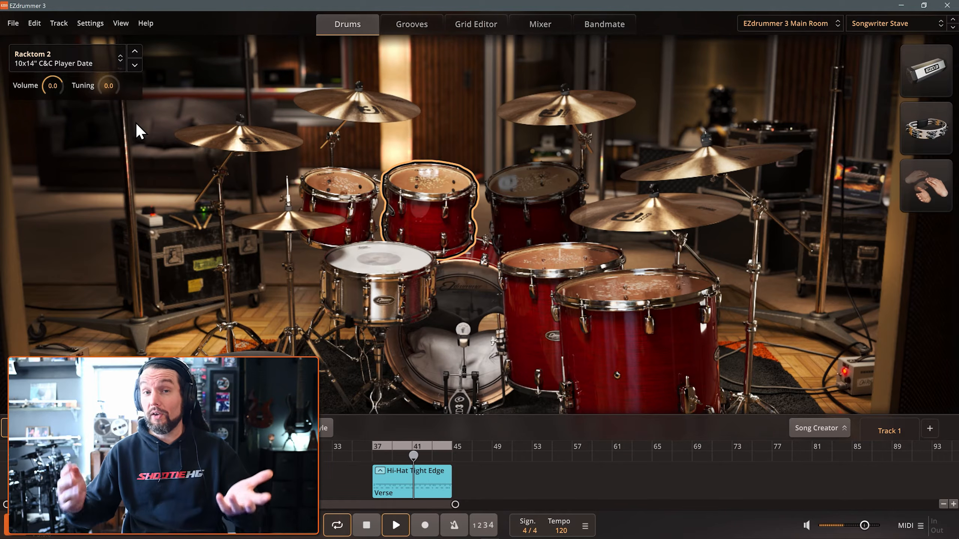
{"action": "left_click", "coordinate": [367, 526]}
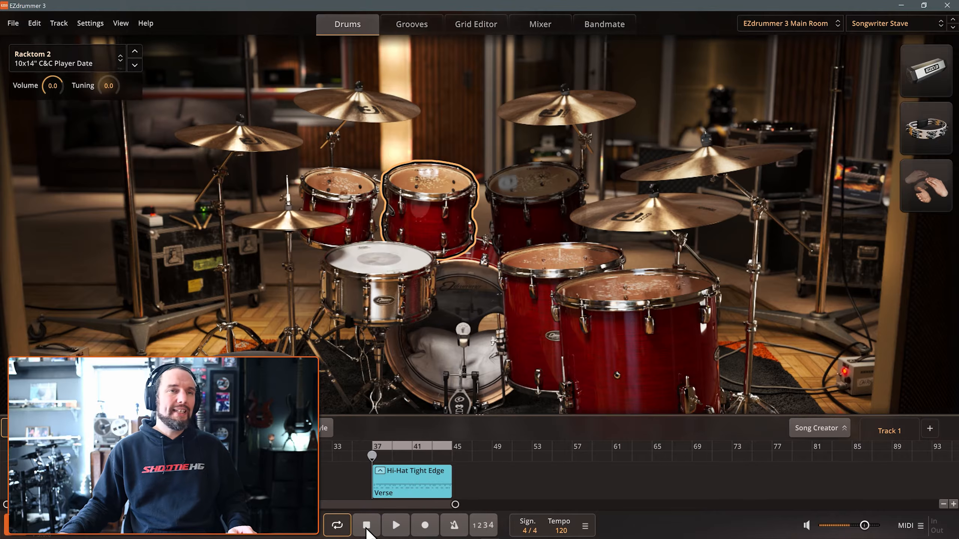
Step: Return to the mixer and view the preset categories, keeping Songwriter Stave loaded
{"action": "left_click", "coordinate": [539, 27]}
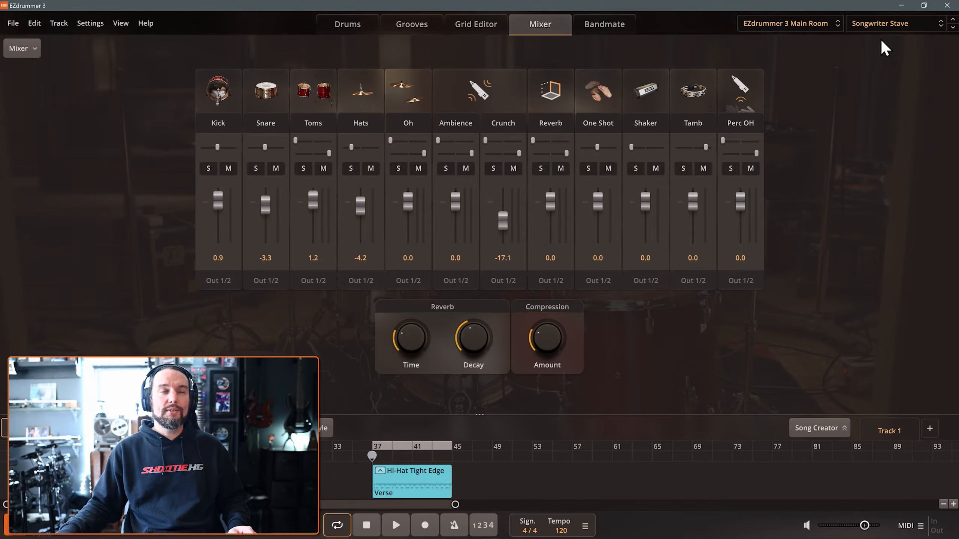
{"action": "left_click", "coordinate": [883, 24]}
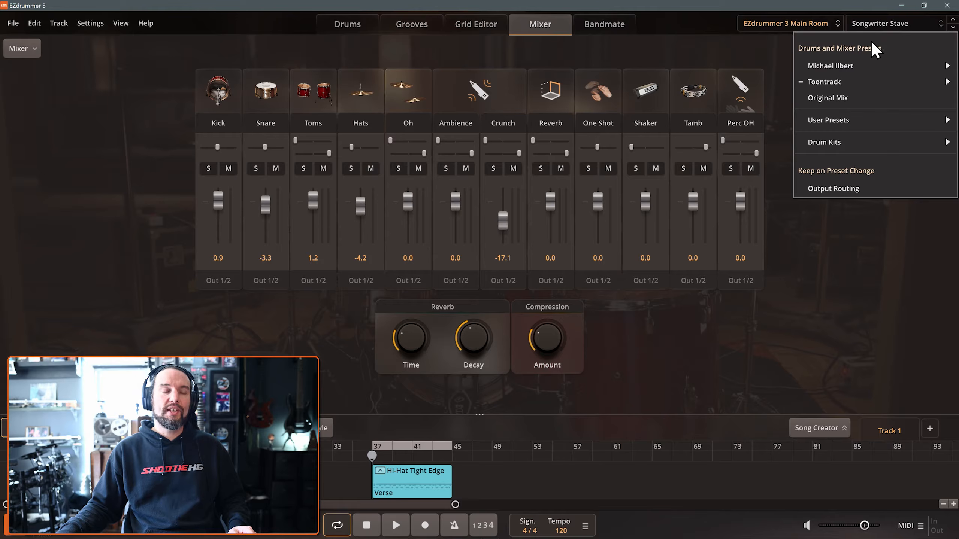
{"action": "left_click", "coordinate": [753, 39]}
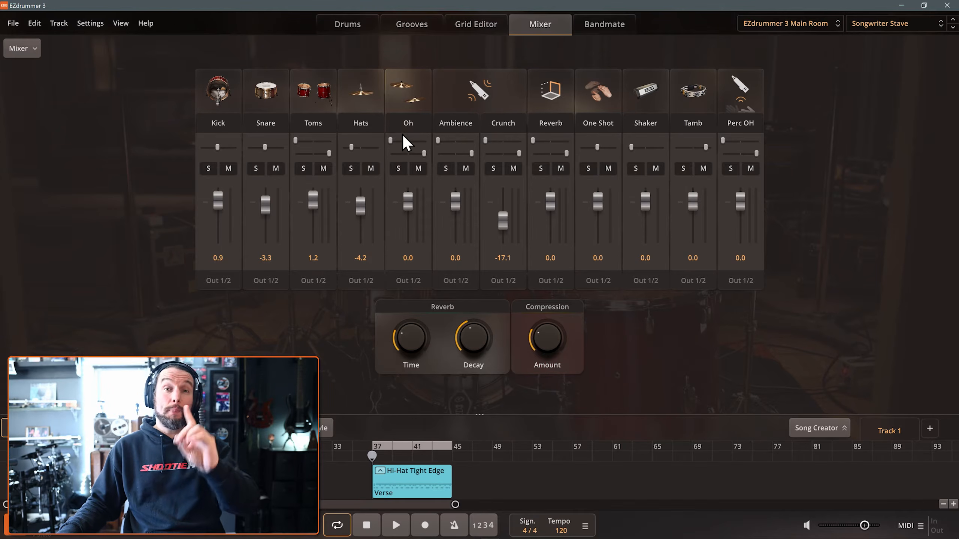
Step: View the drums and mixer preset list from both the drum kit and the mixer, keeping Songwriter Stave loaded
{"action": "left_click", "coordinate": [355, 23]}
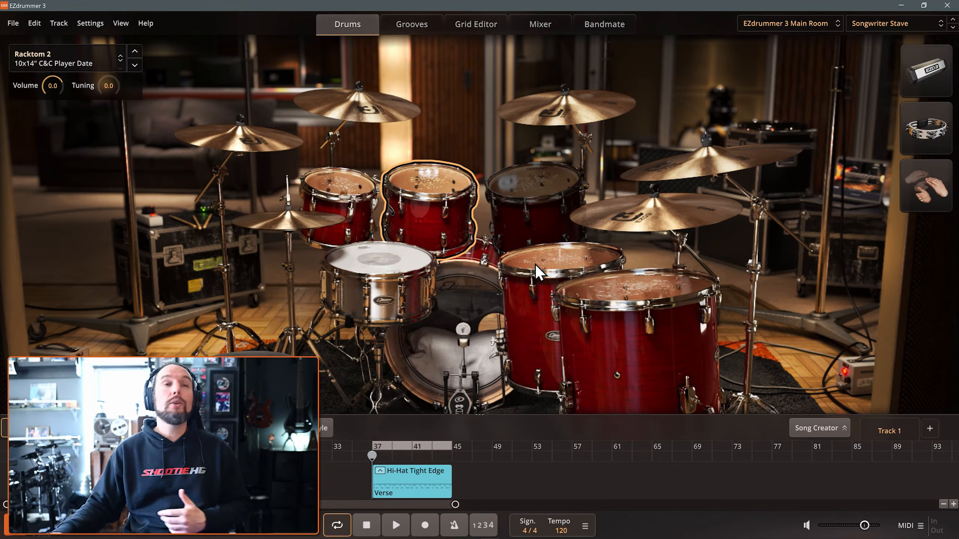
{"action": "left_click", "coordinate": [887, 25]}
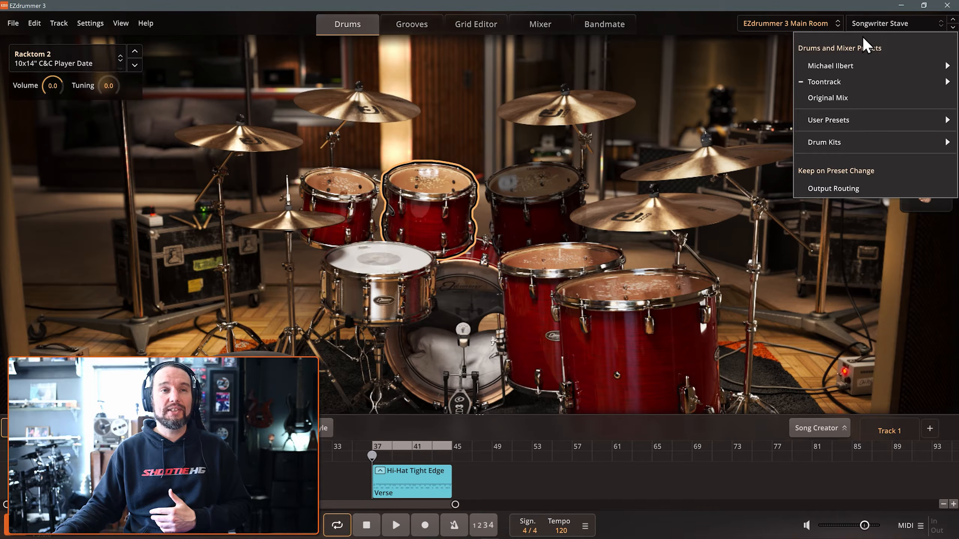
{"action": "mouse_move", "coordinate": [839, 64]}
{"action": "mouse_move", "coordinate": [834, 87]}
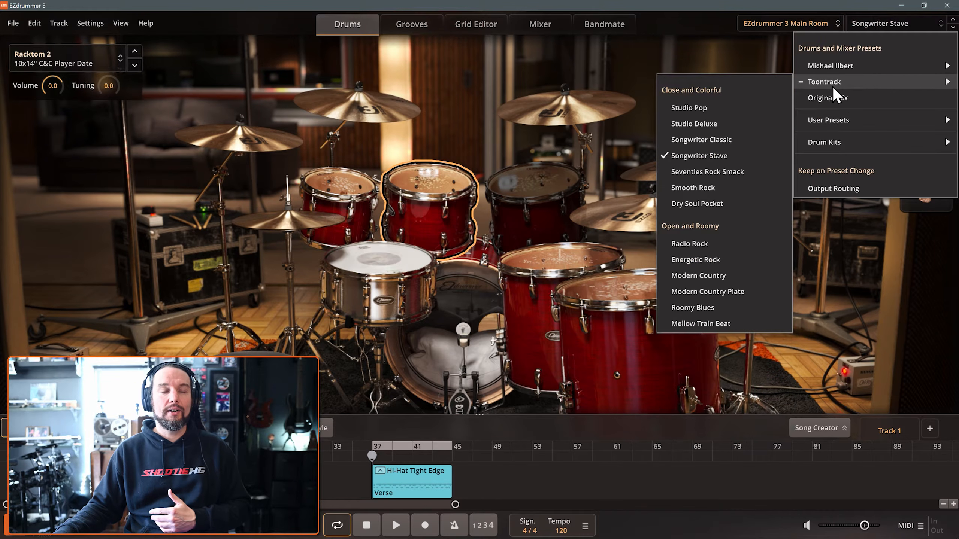
{"action": "left_click", "coordinate": [709, 74]}
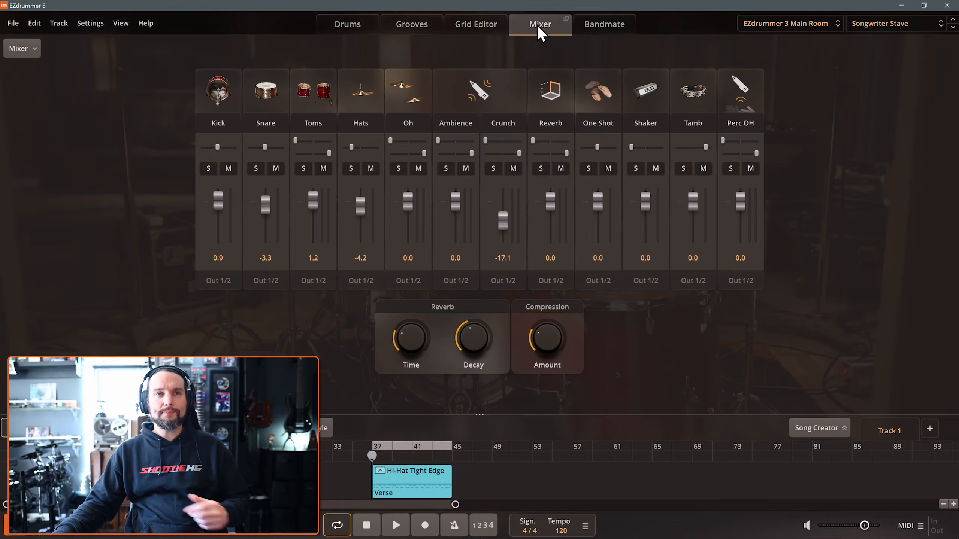
{"action": "left_click", "coordinate": [876, 22]}
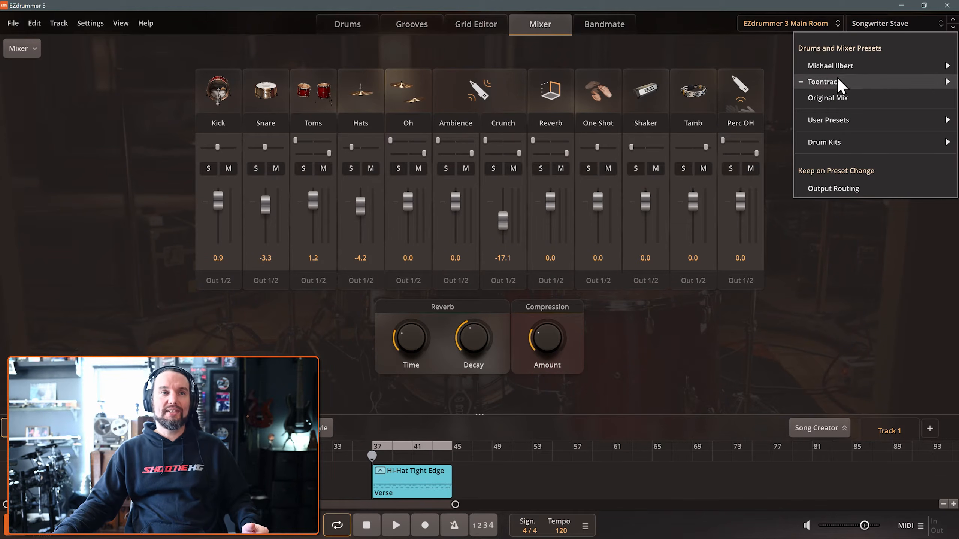
{"action": "left_click", "coordinate": [676, 43]}
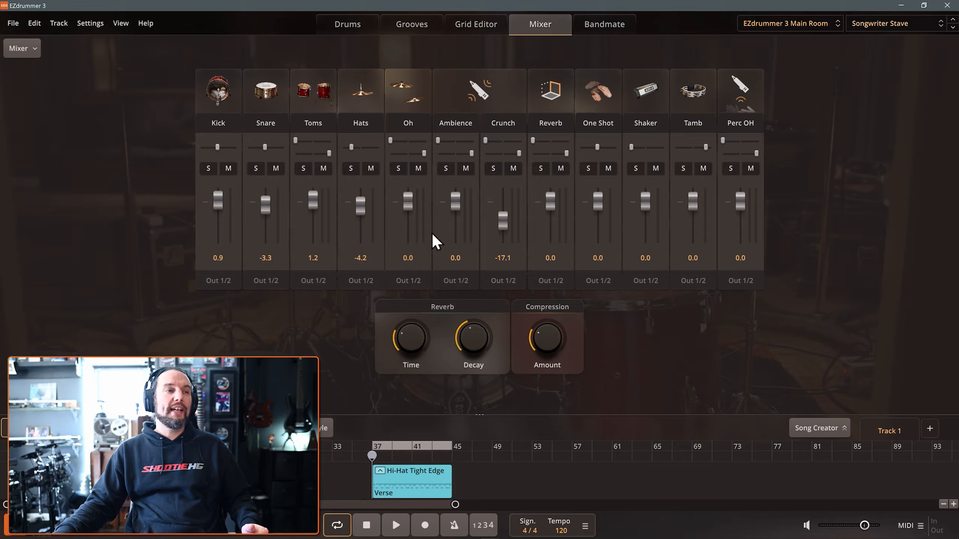
Step: Lower Oh to -15.9, Ambience to -17.7 and One Shot to -14.4, pan One Shot 89 right, and raise the reverb and compression
{"action": "left_click_drag", "start_coordinate": [411, 200], "coordinate": [409, 221]}
{"action": "left_click_drag", "start_coordinate": [457, 203], "coordinate": [493, 225]}
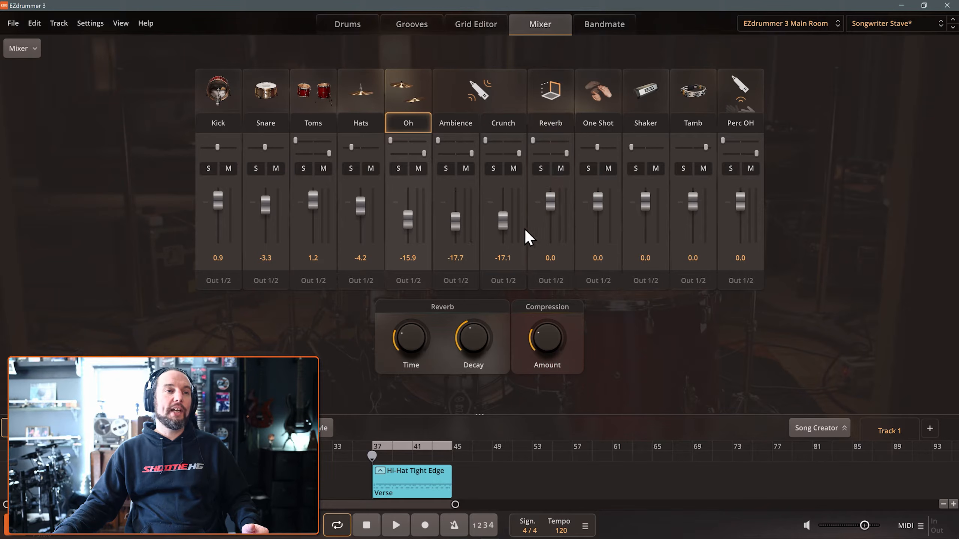
{"action": "left_click_drag", "start_coordinate": [601, 207], "coordinate": [609, 219]}
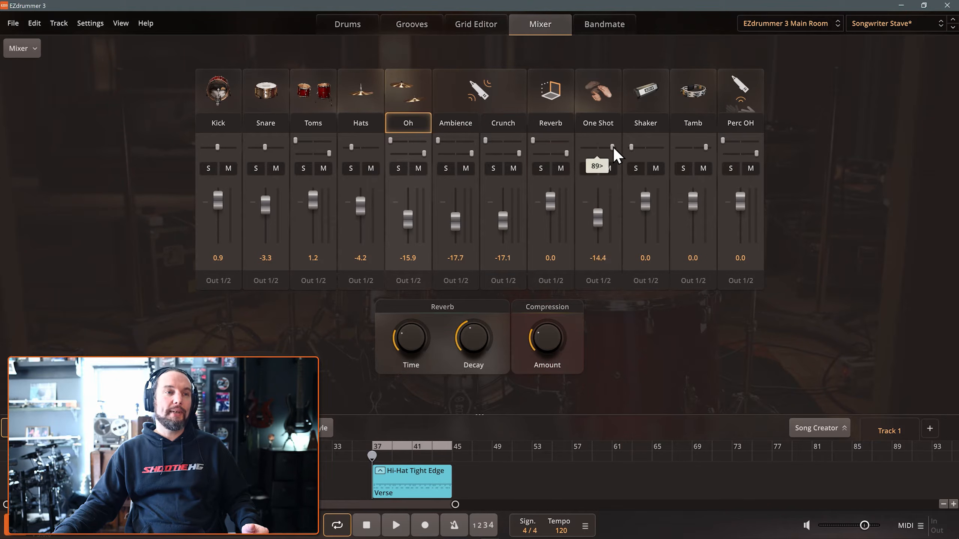
{"action": "left_click_drag", "start_coordinate": [547, 335], "coordinate": [546, 311]}
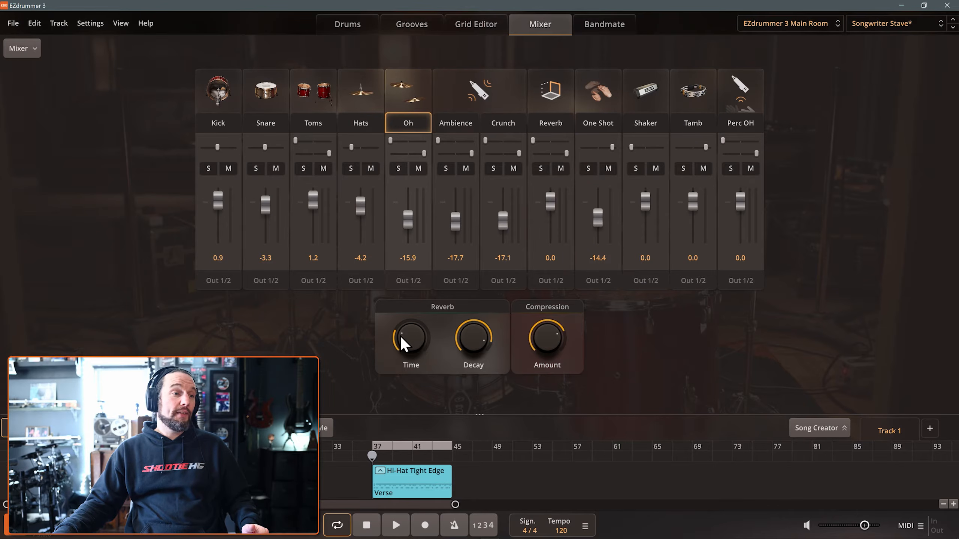
Step: Swap the second rack tom for the 8x12" Yamaha Absolute Hybrid Maple and the ride for the 21" Paiste Dark Energy Mk 2
{"action": "left_click", "coordinate": [349, 25]}
{"action": "right_click", "coordinate": [431, 187]}
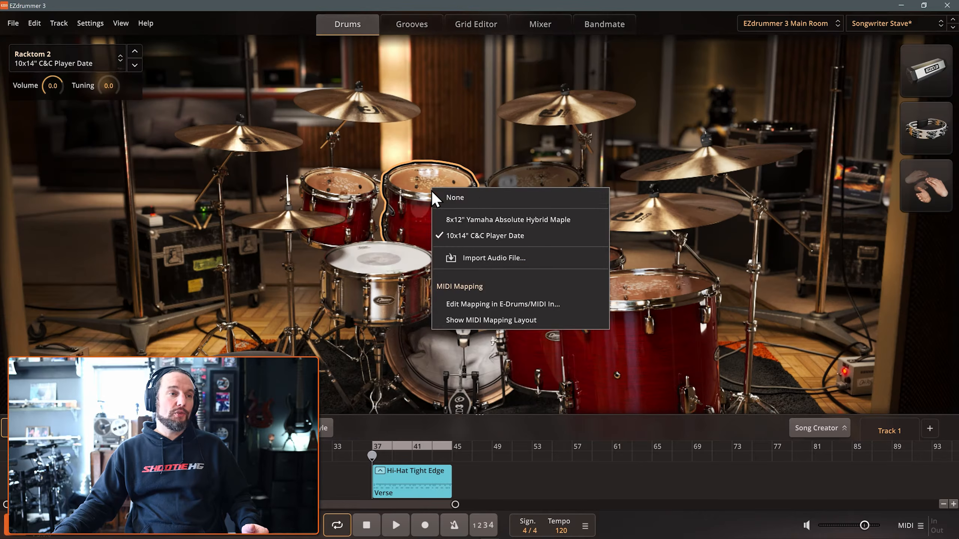
{"action": "left_click", "coordinate": [467, 217]}
{"action": "right_click", "coordinate": [661, 216]}
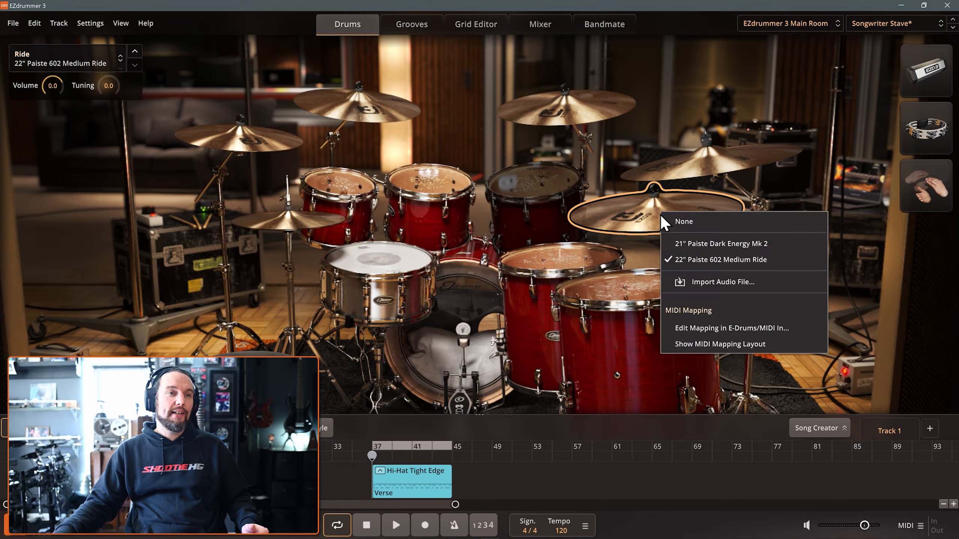
{"action": "left_click", "coordinate": [704, 242]}
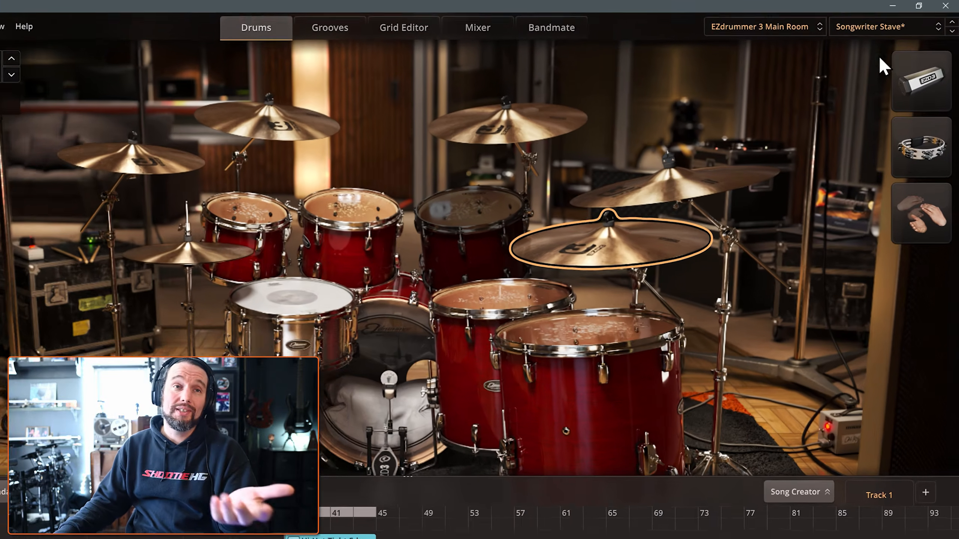
Step: Save the modified kit and mix as a new user preset named Shootie Kit
{"action": "left_click", "coordinate": [914, 25]}
{"action": "mouse_move", "coordinate": [852, 172]}
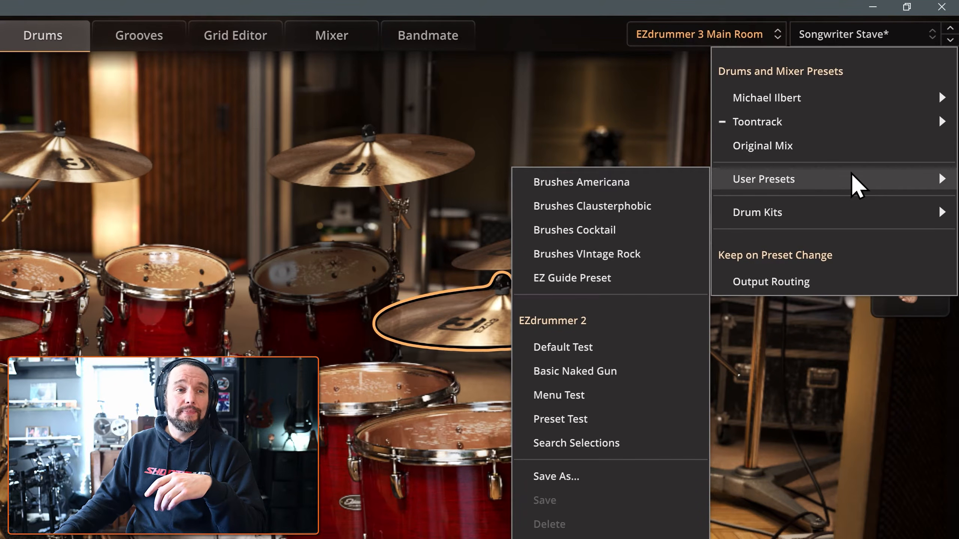
{"action": "left_click", "coordinate": [571, 477]}
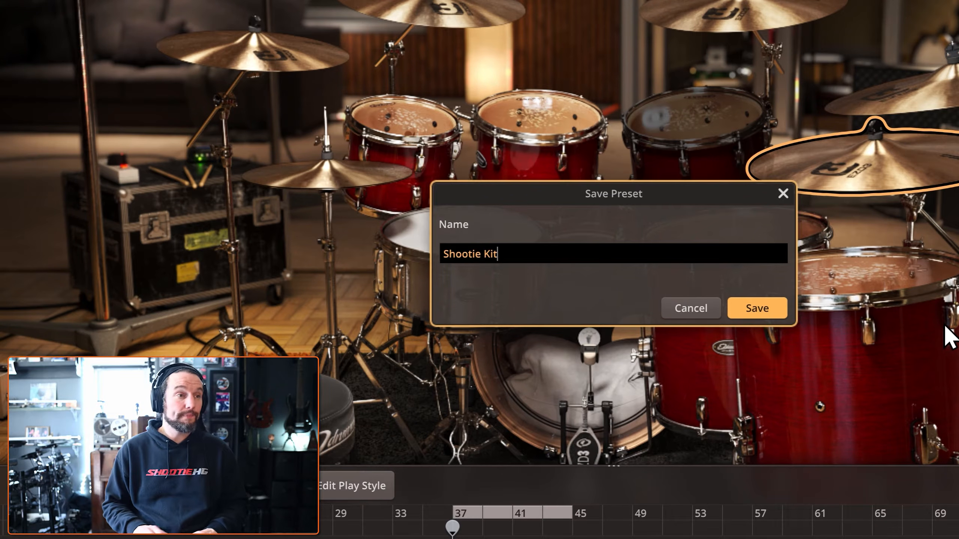
{"action": "left_click", "coordinate": [766, 309]}
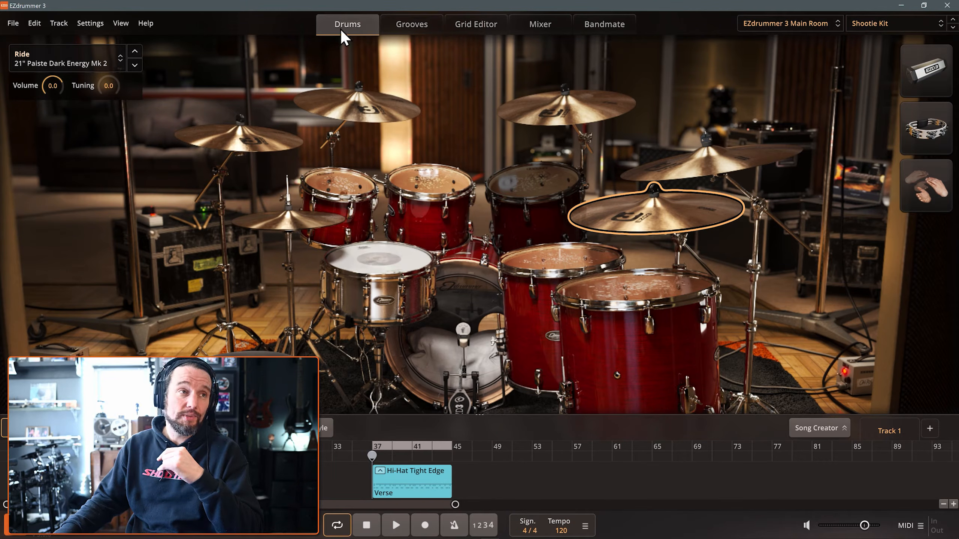
Step: Check the saved mixer settings and look up Shootie Kit among the user presets
{"action": "left_click", "coordinate": [545, 31]}
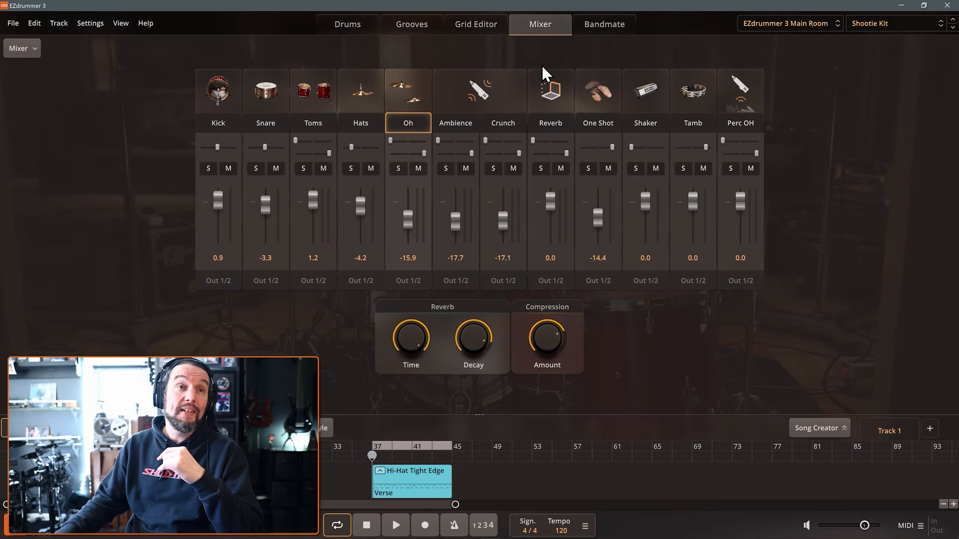
{"action": "left_click", "coordinate": [884, 21]}
{"action": "mouse_move", "coordinate": [863, 127]}
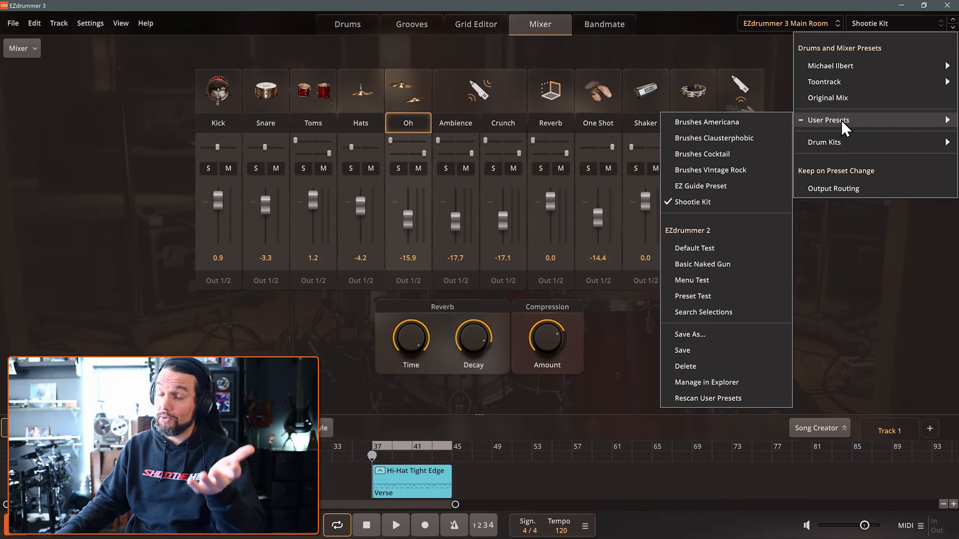
{"action": "left_click", "coordinate": [690, 51]}
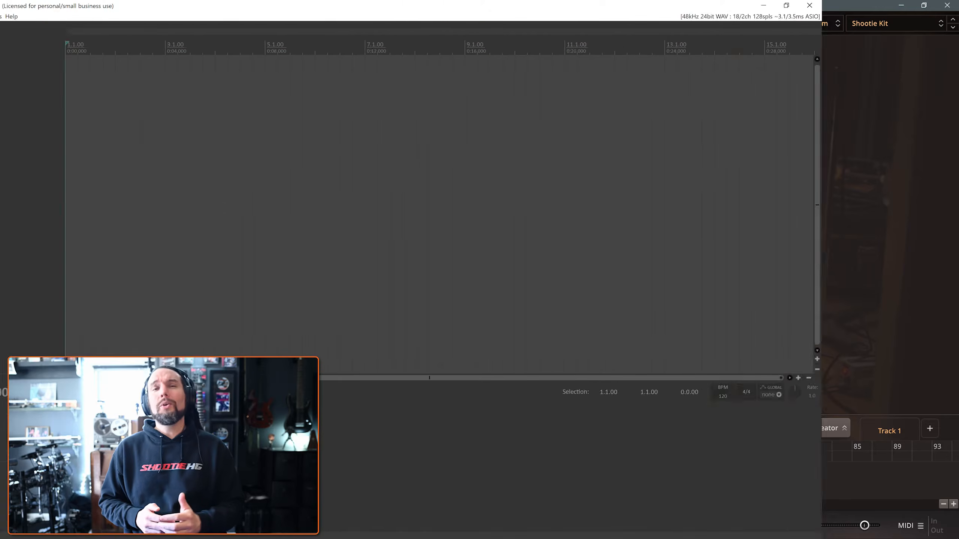
Step: Switch to REAPER and insert Toontrack's VST3i EZdrummer 3 (32 out) as a virtual instrument on a new track
{"action": "right_click", "coordinate": [111, 127]}
{"action": "left_click", "coordinate": [205, 194]}
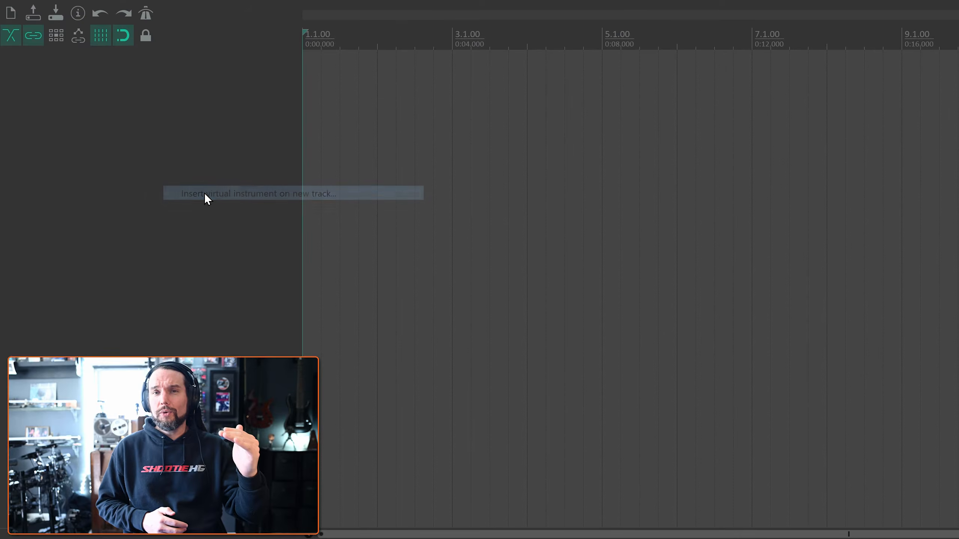
{"action": "left_click_drag", "start_coordinate": [318, 84], "coordinate": [318, 206]}
{"action": "left_click", "coordinate": [156, 193]}
{"action": "left_click", "coordinate": [379, 123]}
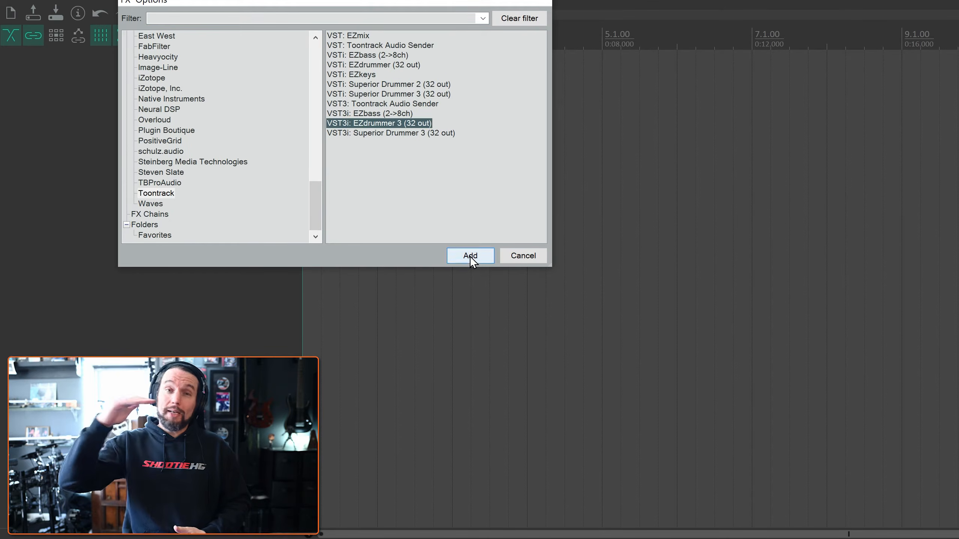
{"action": "left_click", "coordinate": [470, 256]}
{"action": "left_click", "coordinate": [833, 482]}
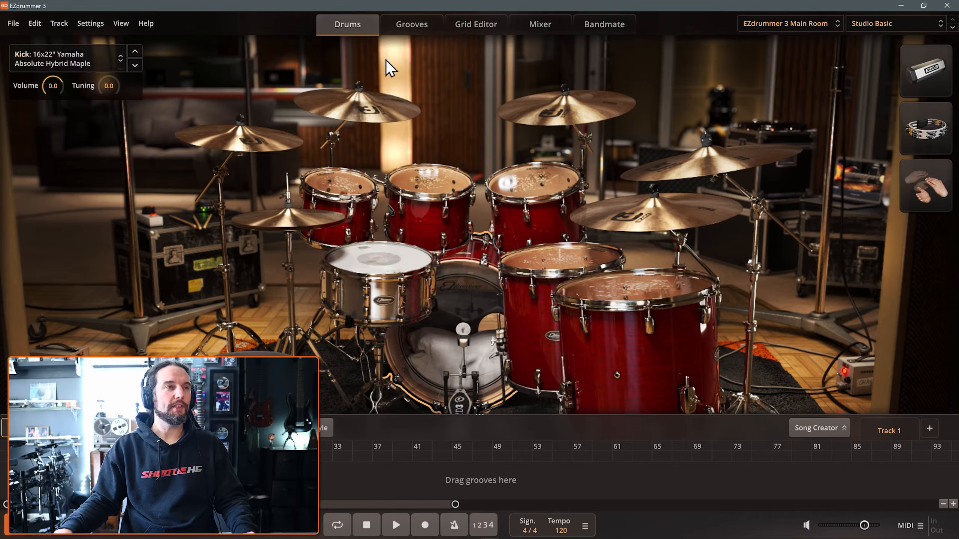
Step: Filter the groove library by Blues genre, Shuffle play style, 4/4 signature and Ride power hand
{"action": "left_click", "coordinate": [412, 27]}
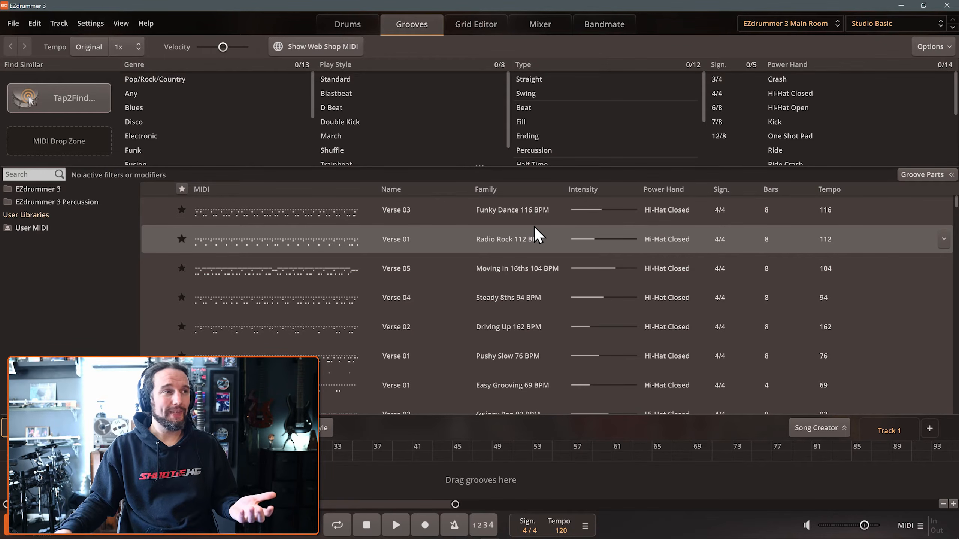
{"action": "left_click", "coordinate": [160, 109]}
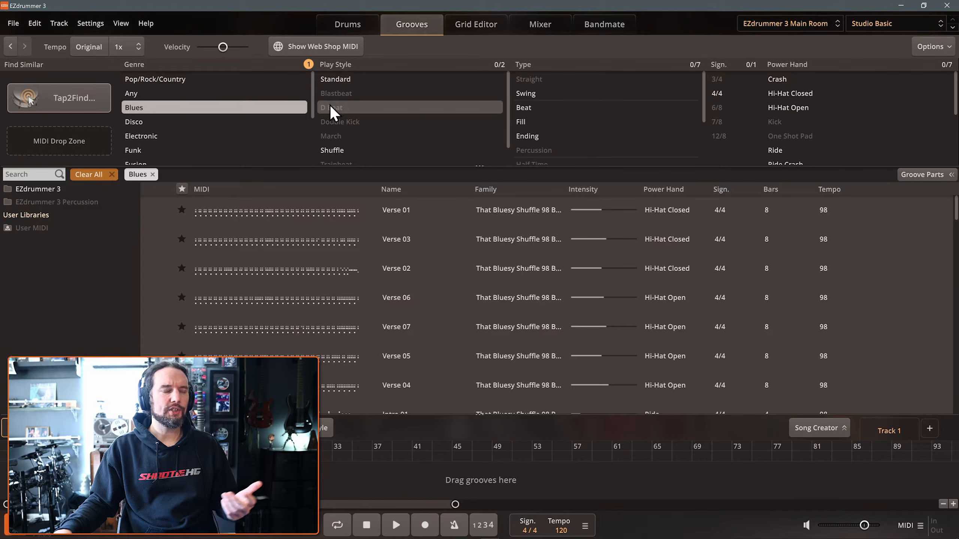
{"action": "left_click", "coordinate": [348, 149]}
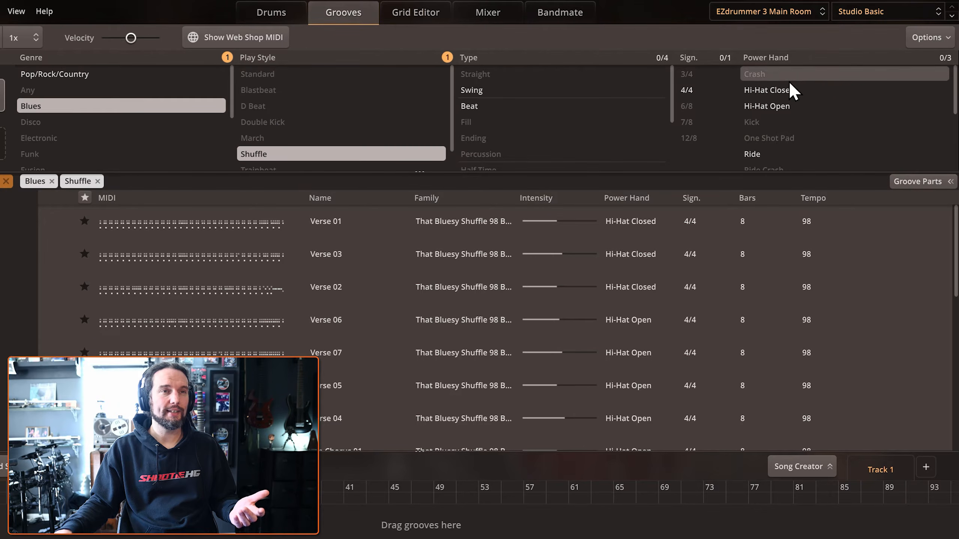
{"action": "left_click", "coordinate": [683, 91]}
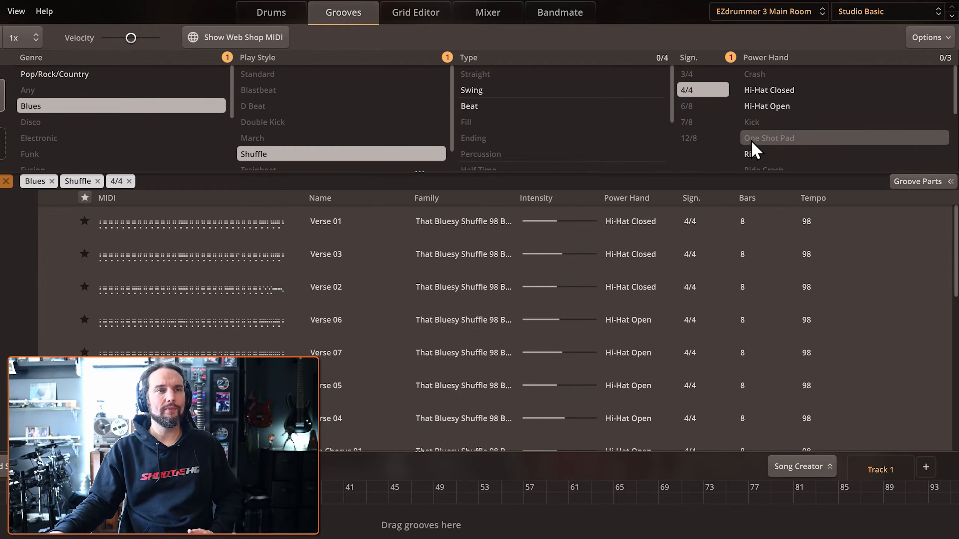
{"action": "left_click", "coordinate": [765, 154]}
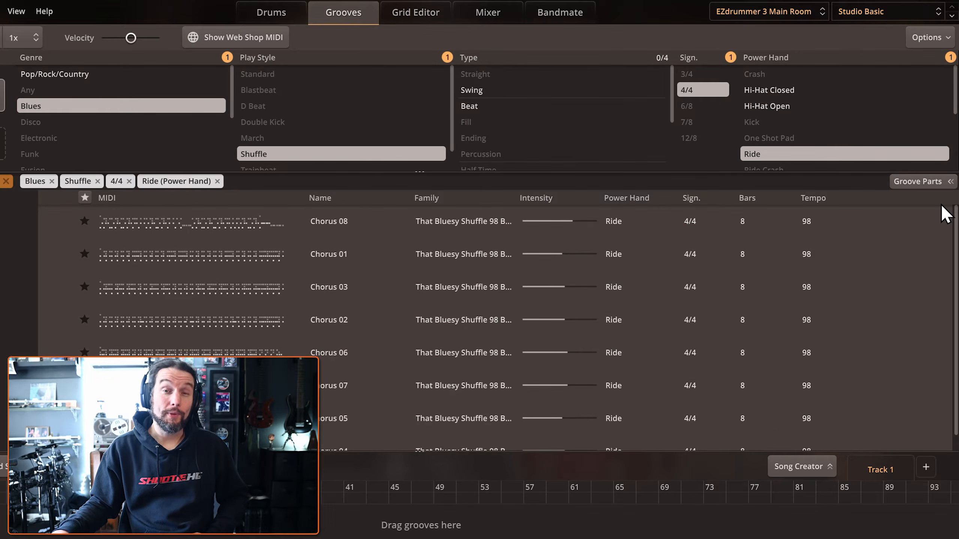
Step: Preview the Chorus 08 blues shuffle groove and clear all the groove filters
{"action": "left_click", "coordinate": [58, 221]}
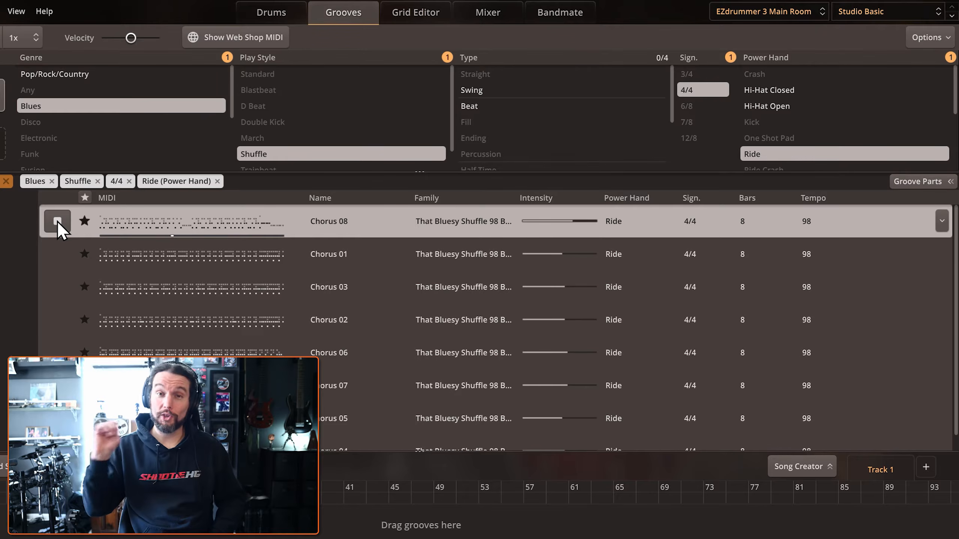
{"action": "left_click", "coordinate": [58, 222]}
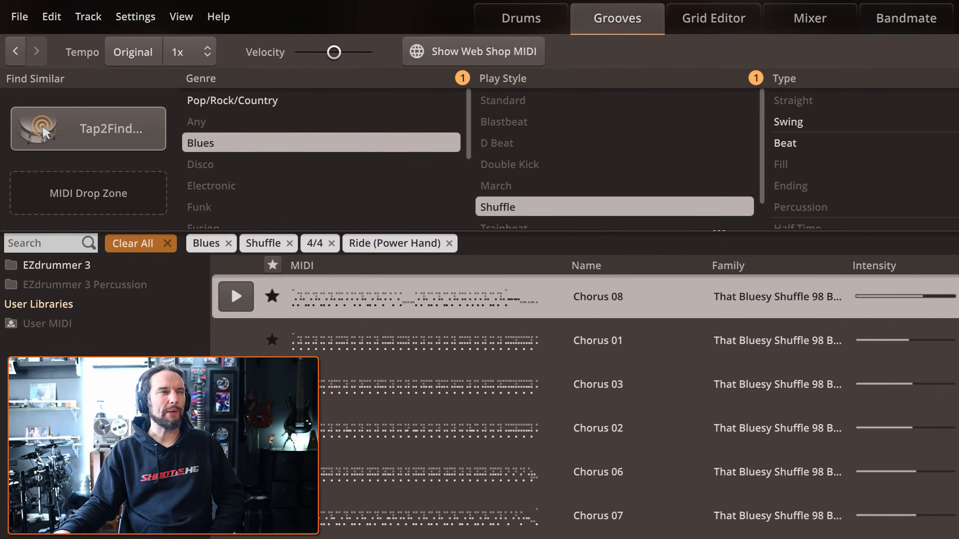
{"action": "left_click", "coordinate": [165, 244]}
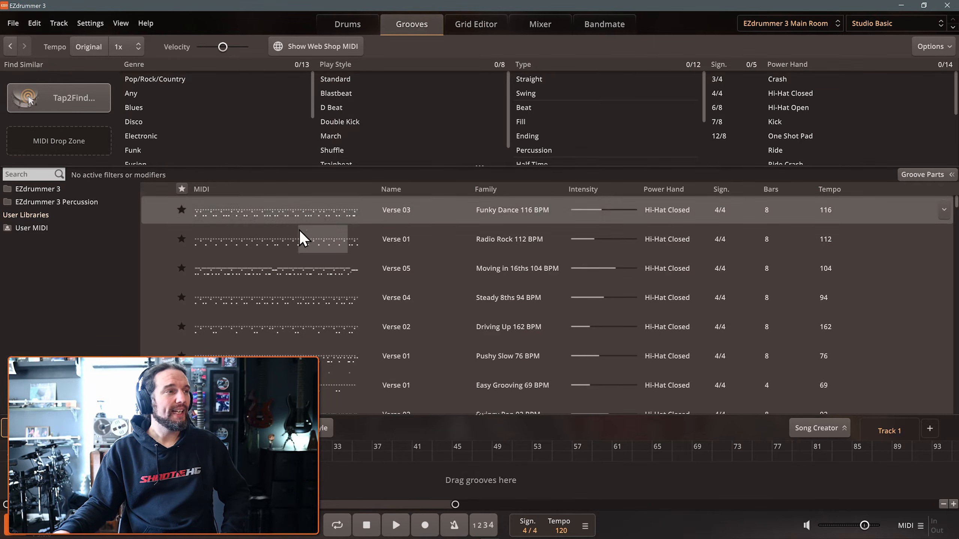
Step: Browse the EZdrummer 3 library folders and open Straight 4/4 under Pop/Rock/Singer-Songwriter to examine its groove families
{"action": "left_click", "coordinate": [51, 189]}
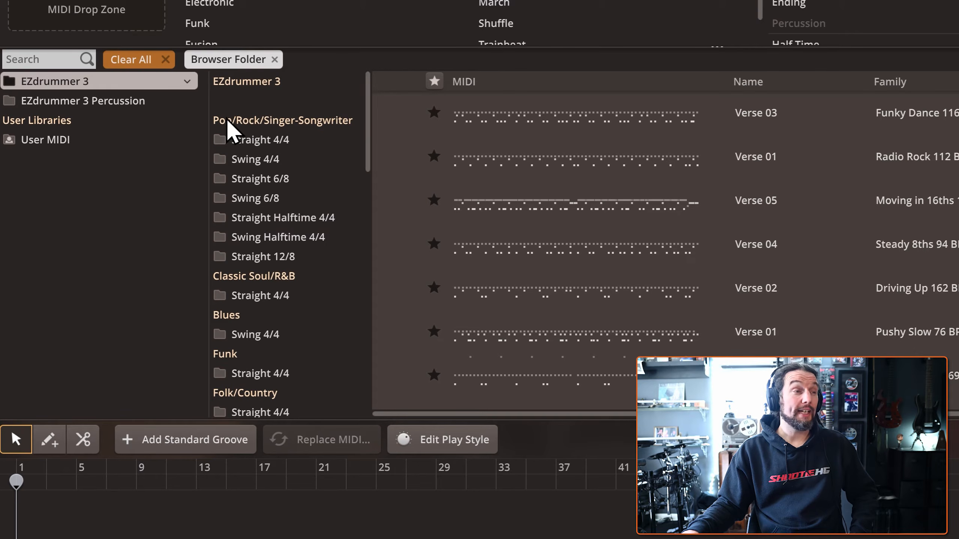
{"action": "scroll", "coordinate": [253, 261], "scroll_direction": "down", "scroll_amount": 4}
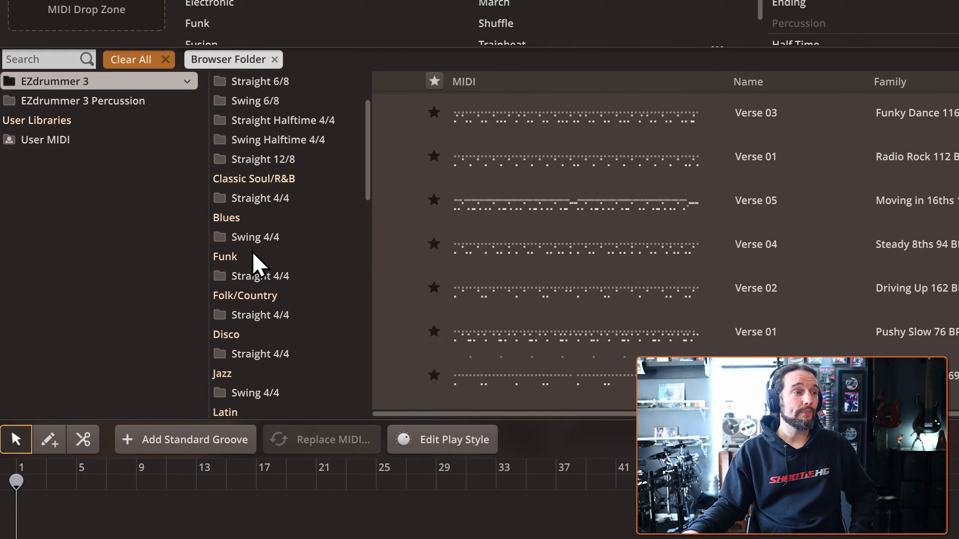
{"action": "scroll", "coordinate": [255, 261], "scroll_direction": "up", "scroll_amount": 2}
{"action": "scroll", "coordinate": [252, 227], "scroll_direction": "up", "scroll_amount": 1}
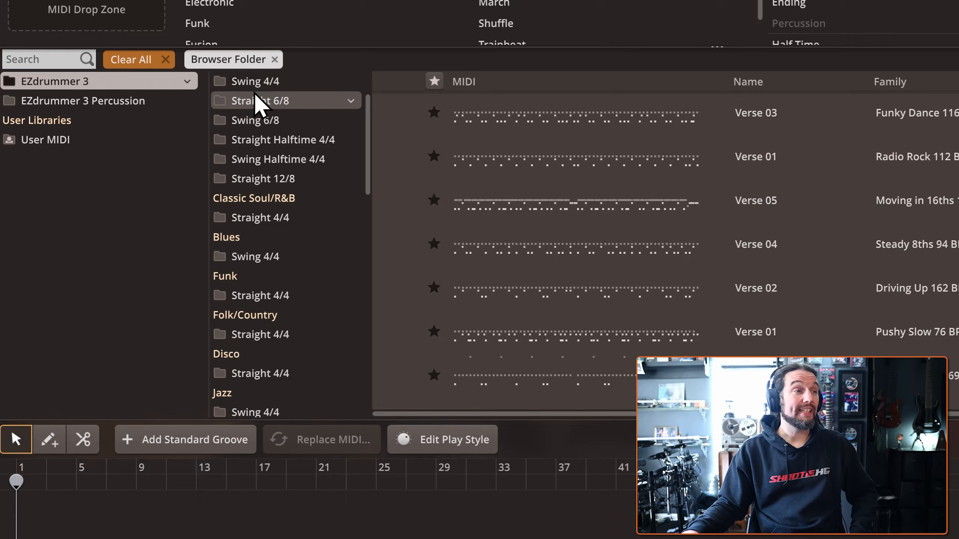
{"action": "scroll", "coordinate": [256, 184], "scroll_direction": "up", "scroll_amount": 4}
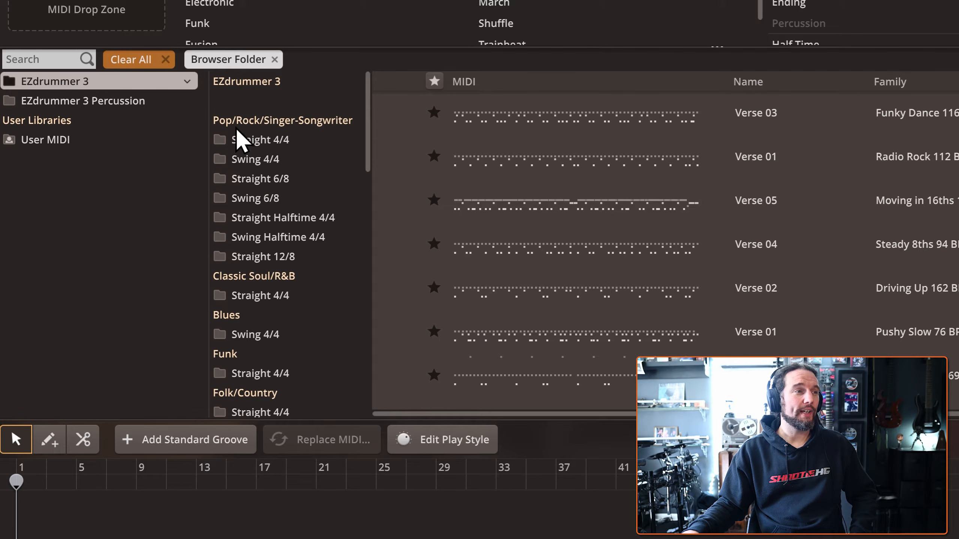
{"action": "left_click", "coordinate": [266, 141]}
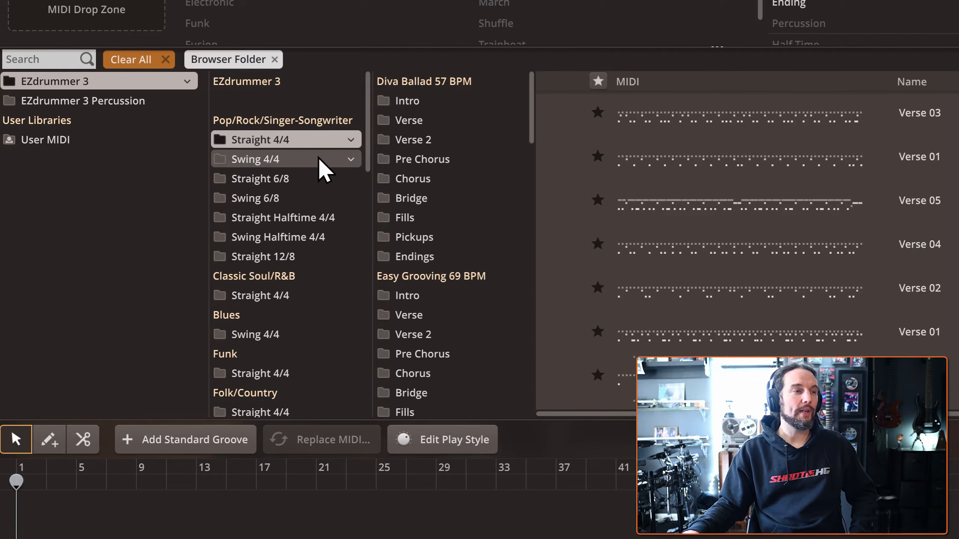
{"action": "scroll", "coordinate": [418, 215], "scroll_direction": "down", "scroll_amount": 4}
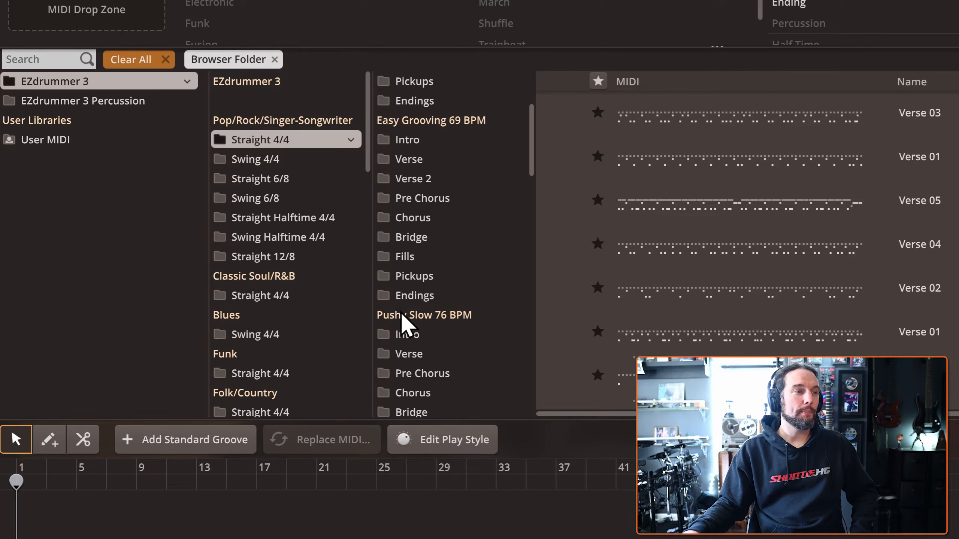
Step: Open the Intro folder of the Pushy Slow 76 BPM family and preview the Intro 01 groove
{"action": "scroll", "coordinate": [401, 315], "scroll_direction": "down", "scroll_amount": 4}
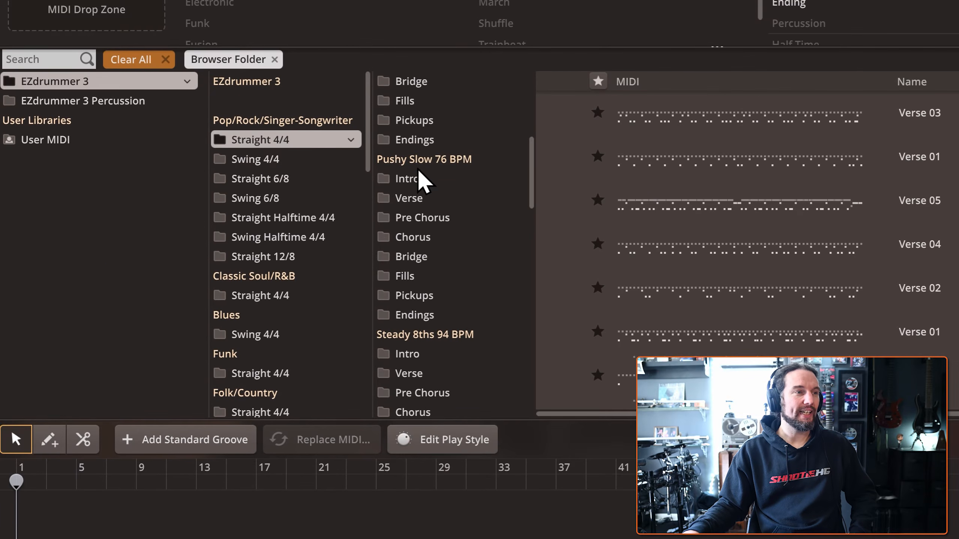
{"action": "left_click", "coordinate": [412, 180]}
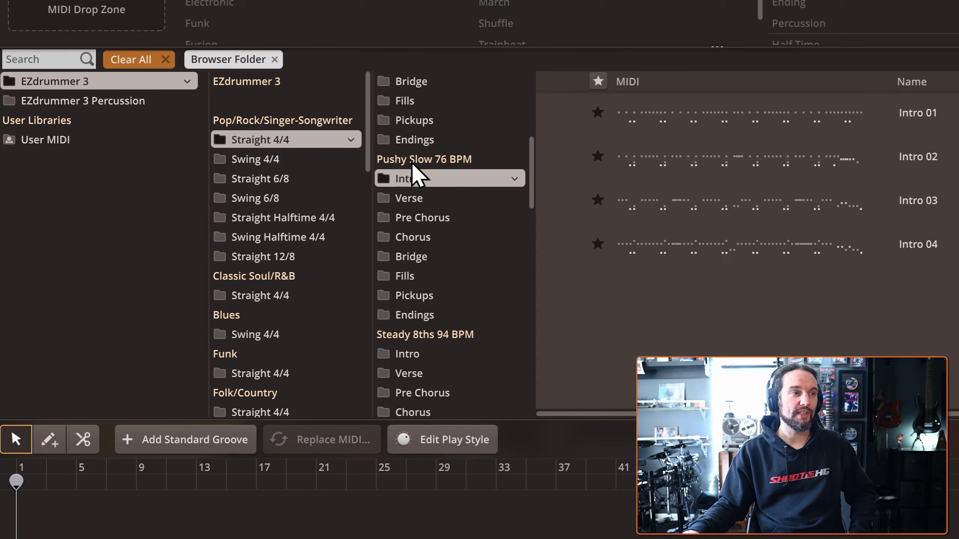
{"action": "left_click", "coordinate": [562, 112]}
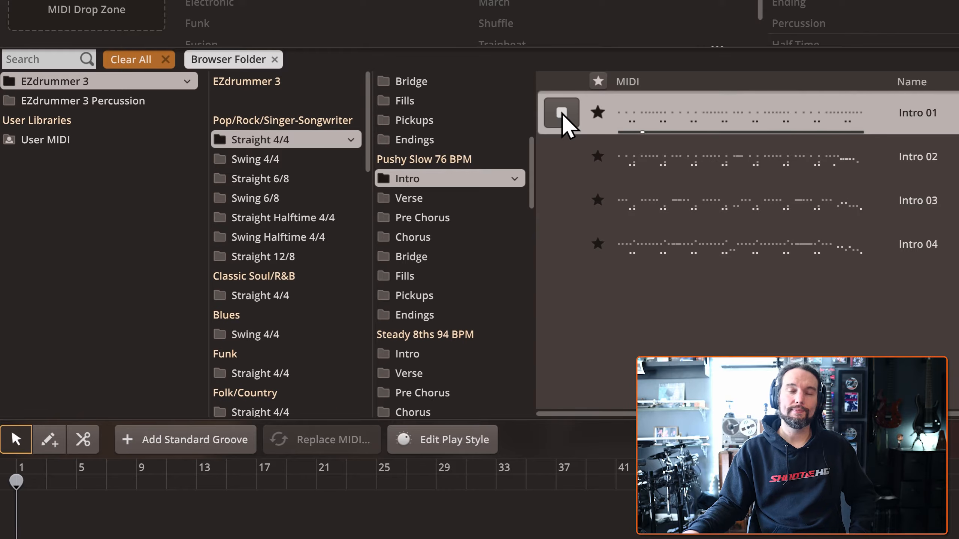
{"action": "left_click", "coordinate": [562, 113]}
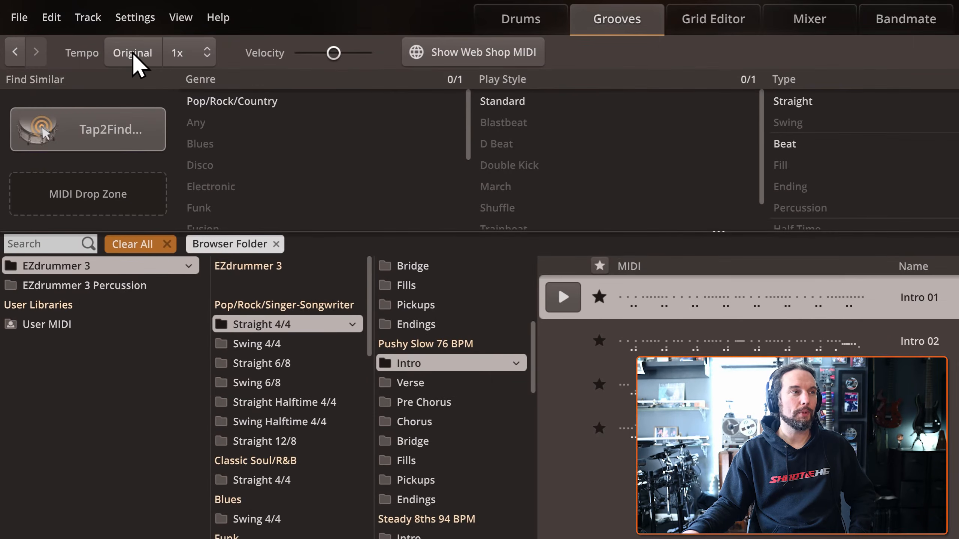
Step: Turn on previewing in original tempo and audition Intro 01 and Verse 03 of Pushy Slow 76 BPM
{"action": "left_click", "coordinate": [133, 54]}
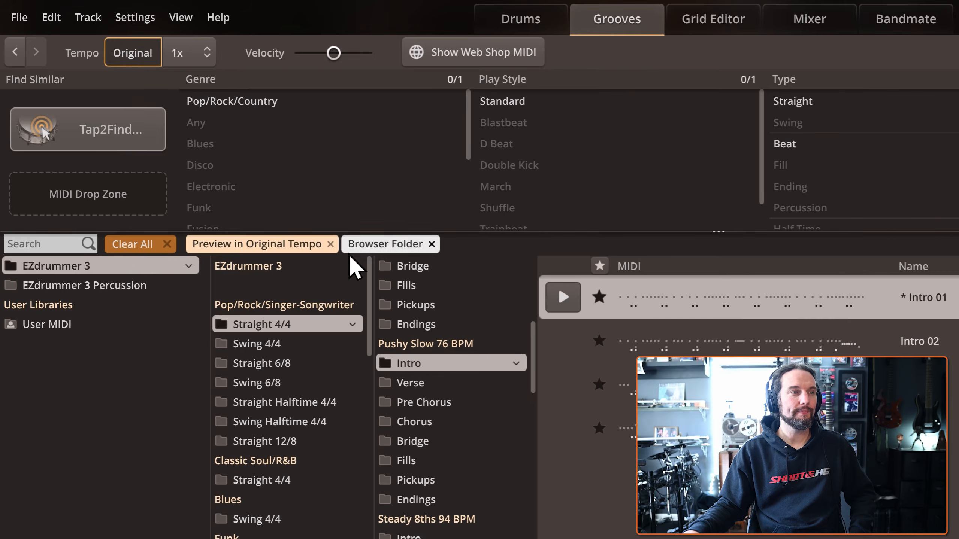
{"action": "left_click", "coordinate": [563, 298]}
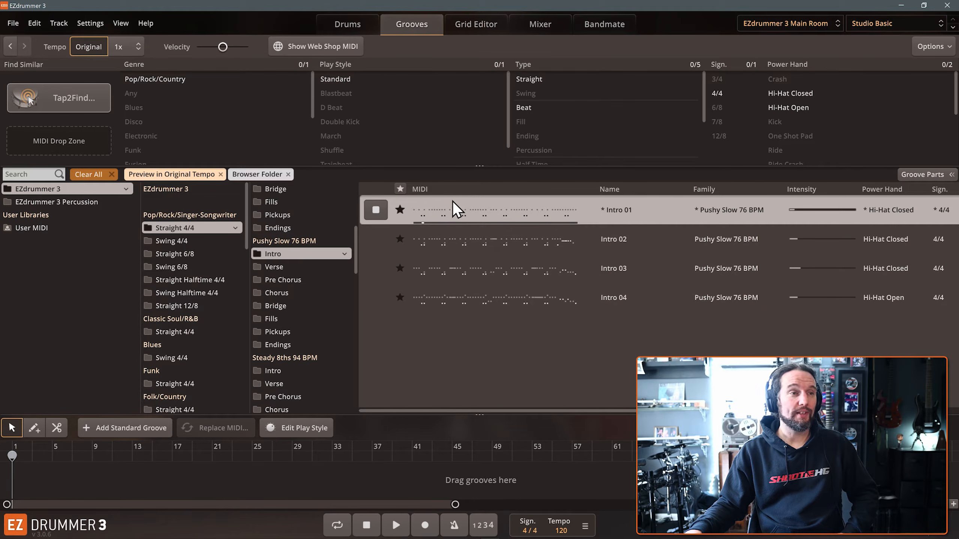
{"action": "left_click", "coordinate": [286, 268]}
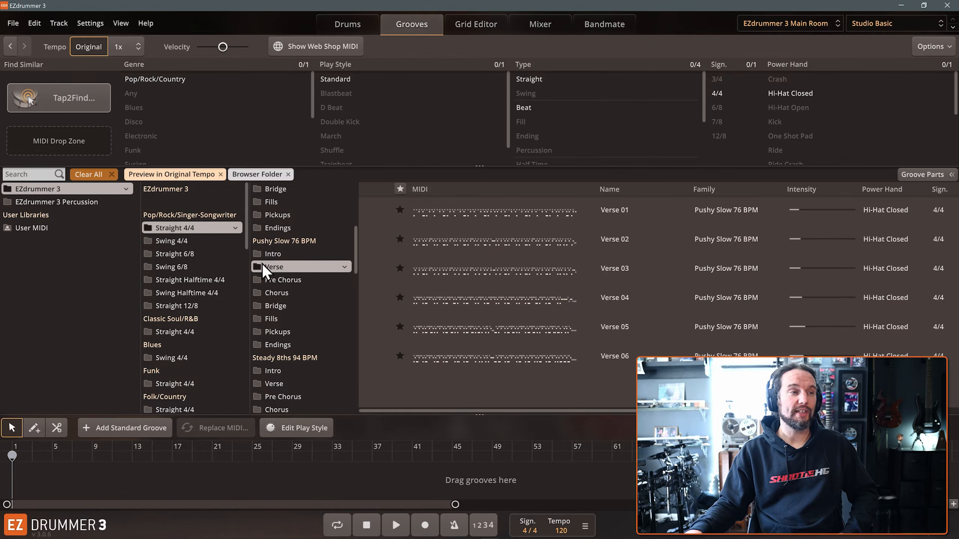
{"action": "left_click", "coordinate": [377, 267]}
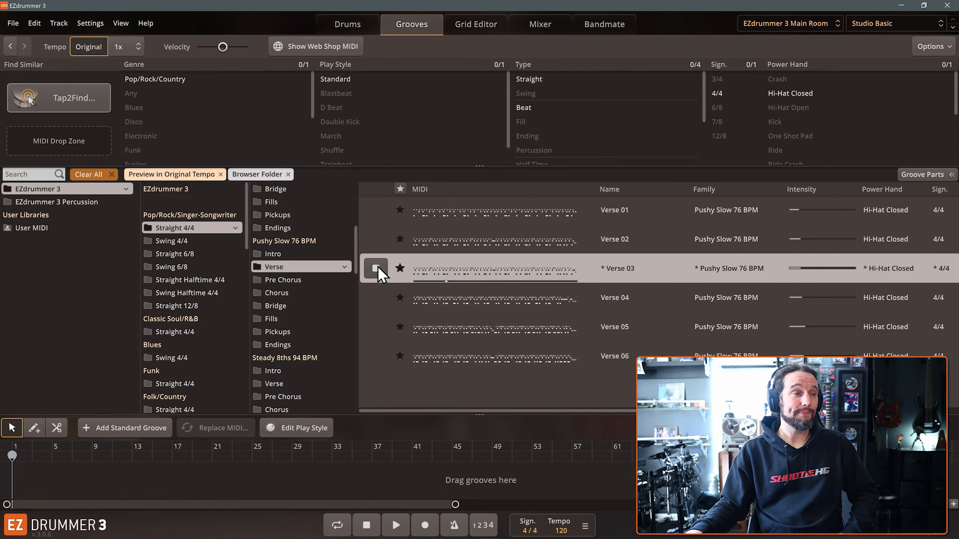
{"action": "left_click", "coordinate": [378, 267]}
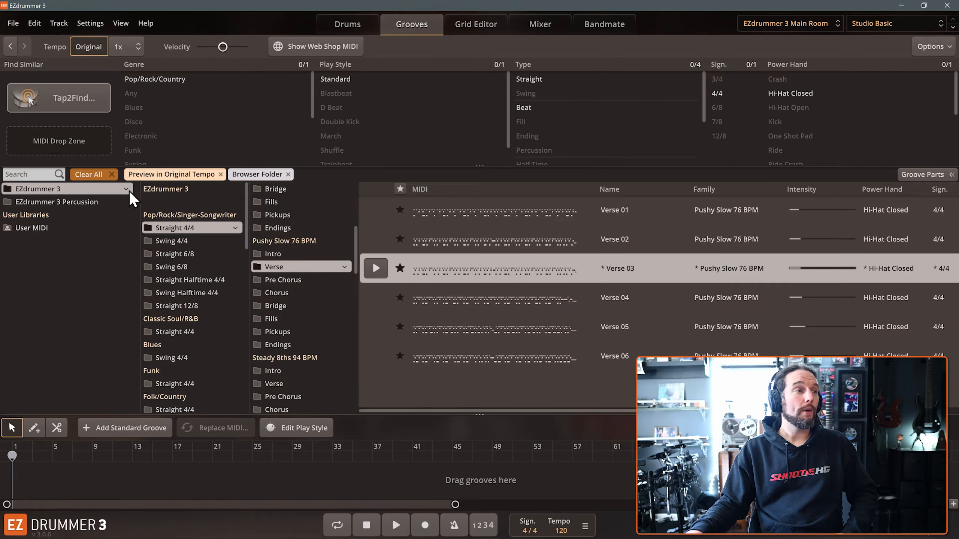
Step: Replace the current groove filters with the Disco genre to view its grooves, and clear all filters
{"action": "left_click", "coordinate": [104, 174]}
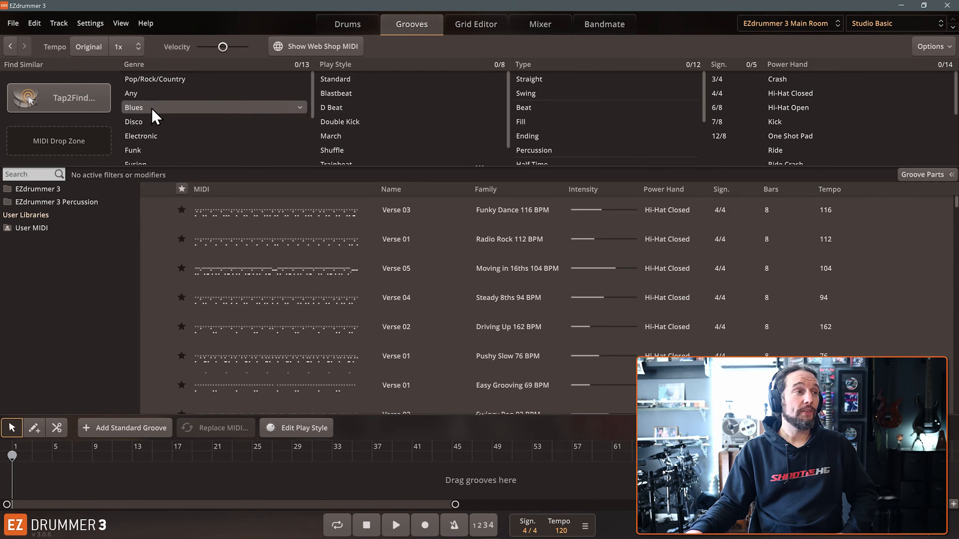
{"action": "left_click", "coordinate": [149, 123]}
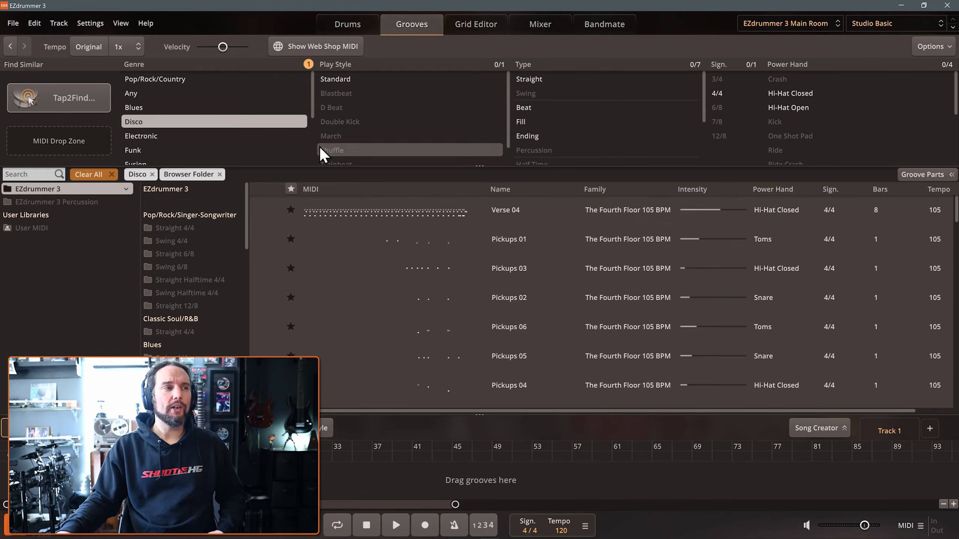
{"action": "left_click", "coordinate": [114, 174]}
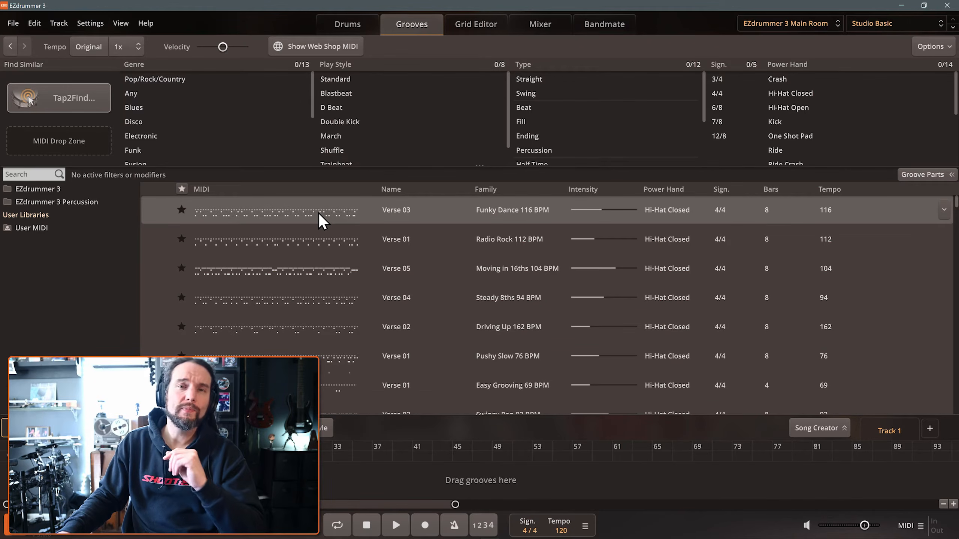
Step: Search with Tap2Find for a two-bar, 1/8-resolution groove with snare on every beat and kick on steps 6, 8, 14 and 16
{"action": "left_click", "coordinate": [66, 101]}
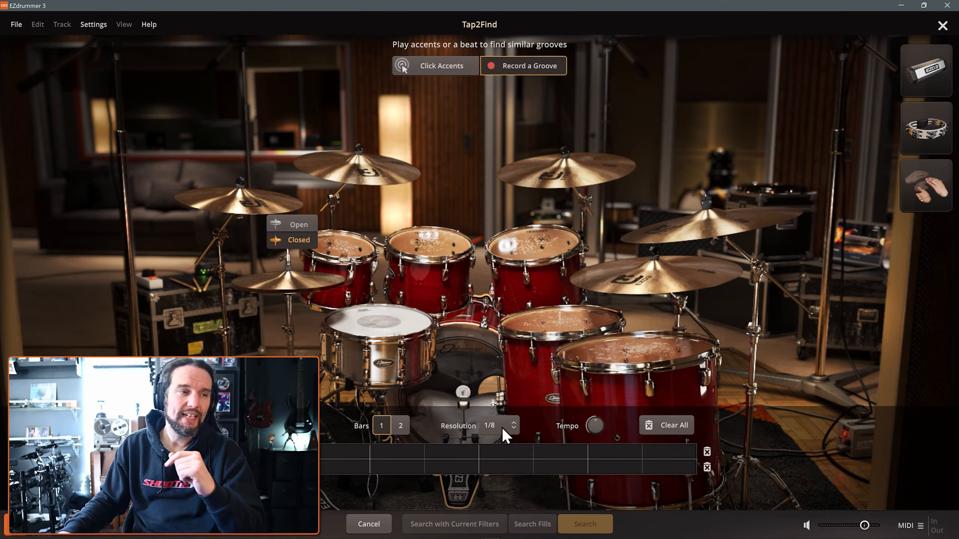
{"action": "left_click", "coordinate": [401, 426]}
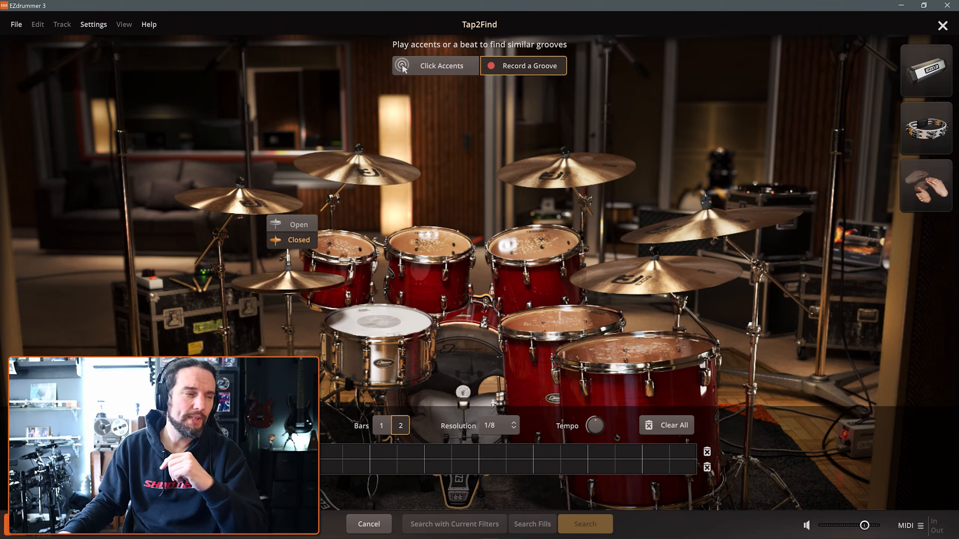
{"action": "left_click", "coordinate": [274, 453]}
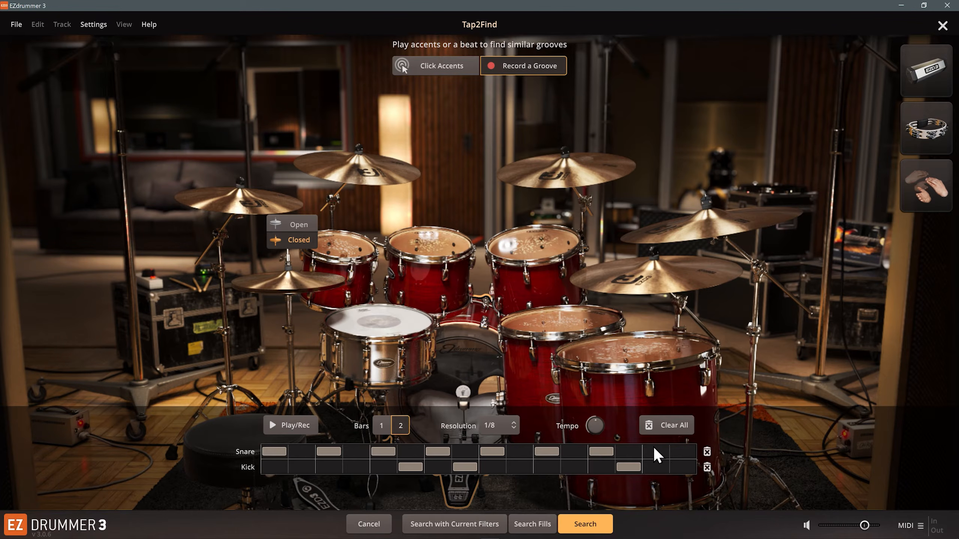
{"action": "left_click", "coordinate": [299, 425]}
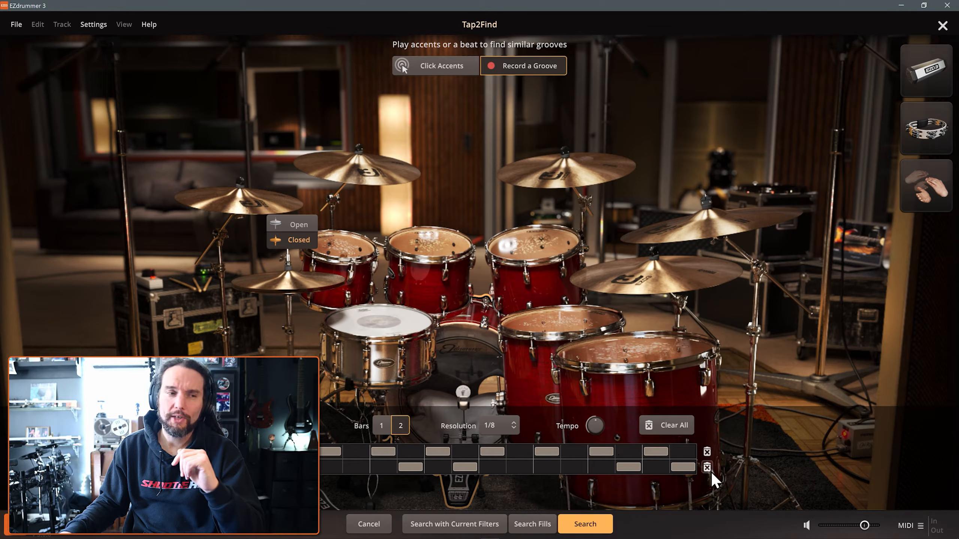
{"action": "left_click", "coordinate": [588, 526]}
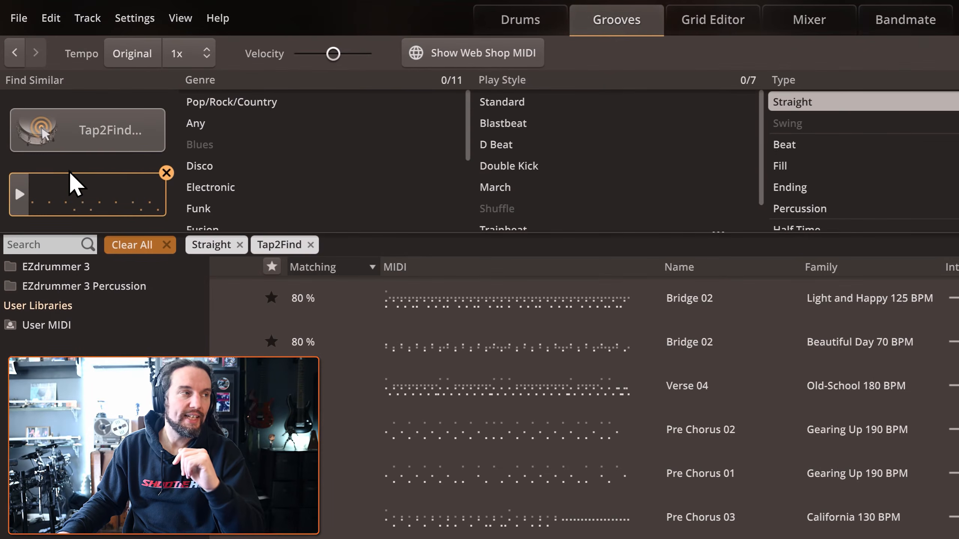
Step: Play back the tapped Tap2Find pattern and preview the matching Bridge 02 groove from Light and Happy 125 BPM
{"action": "left_click", "coordinate": [19, 194]}
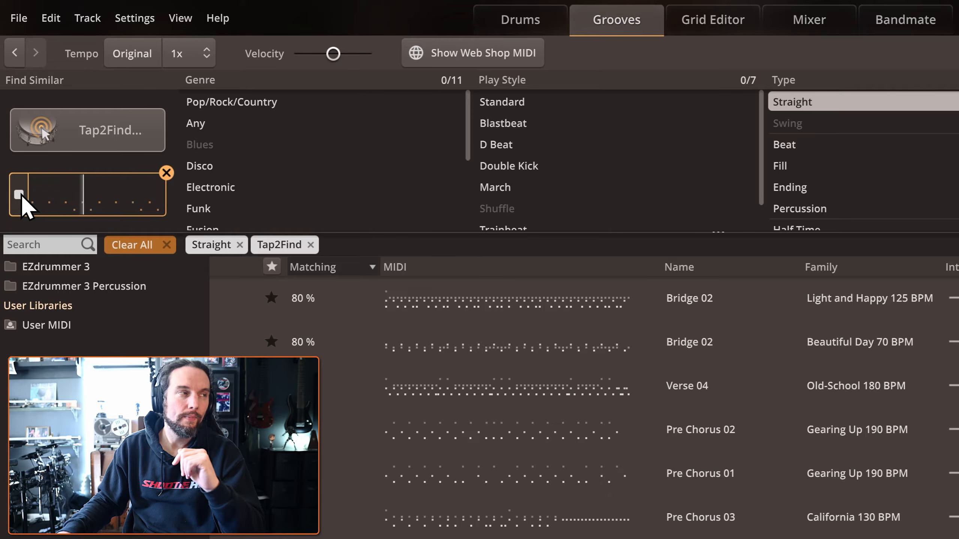
{"action": "left_click", "coordinate": [18, 195]}
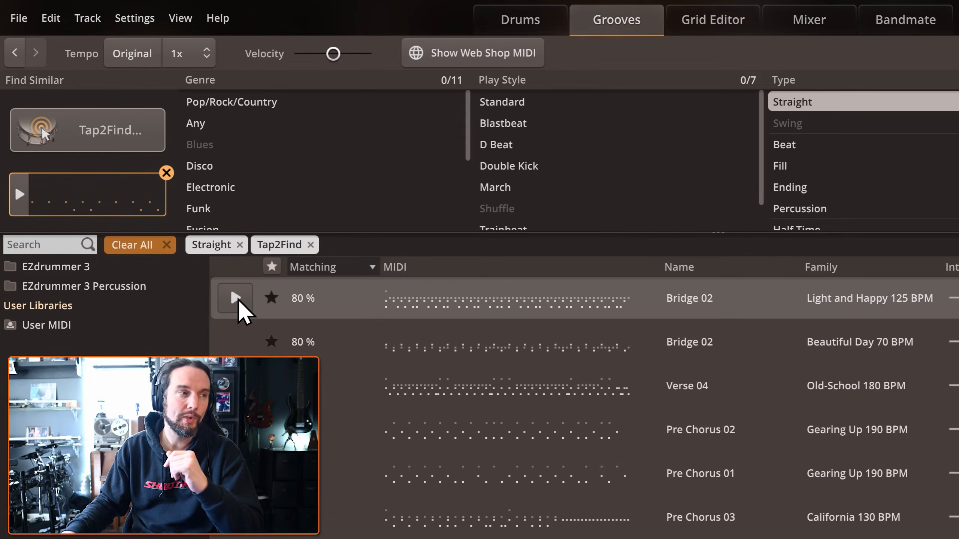
{"action": "left_click", "coordinate": [237, 299]}
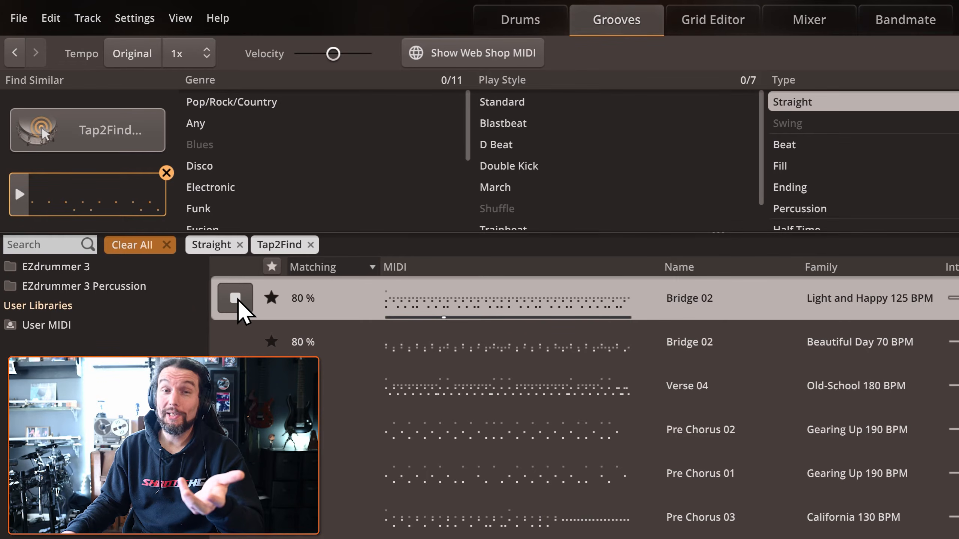
{"action": "left_click", "coordinate": [238, 301]}
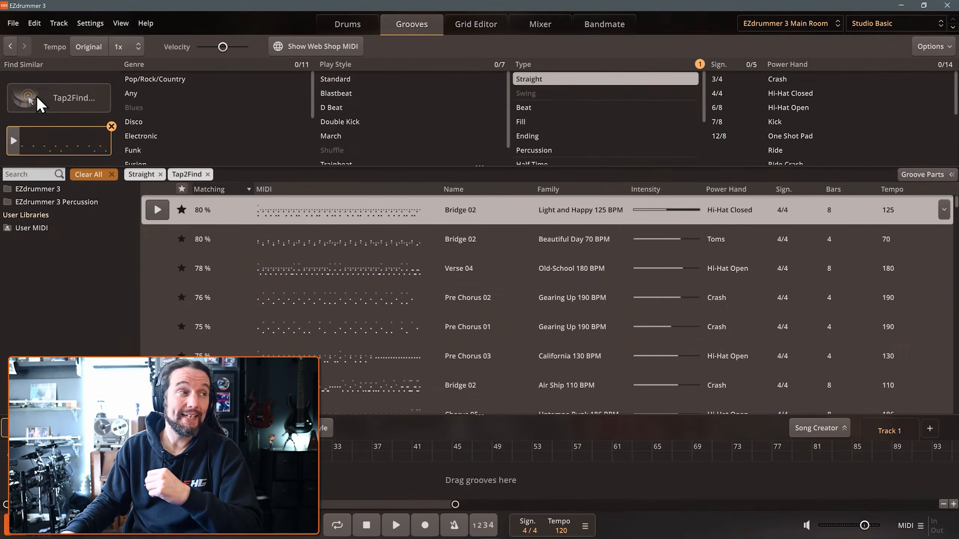
Step: Reopen Tap2Find, repeat the search with the same pattern and preview the best-matching groove again
{"action": "left_click", "coordinate": [38, 130]}
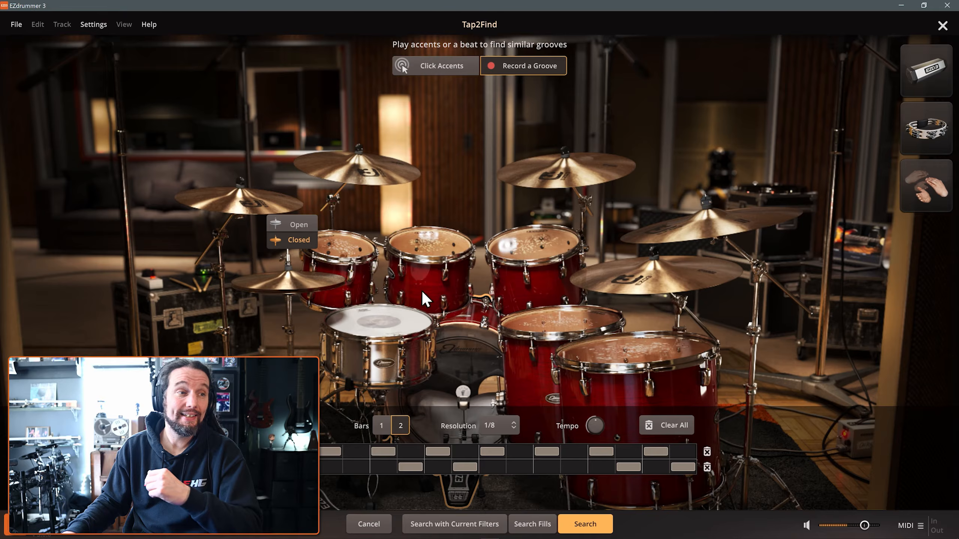
{"action": "left_click", "coordinate": [599, 526]}
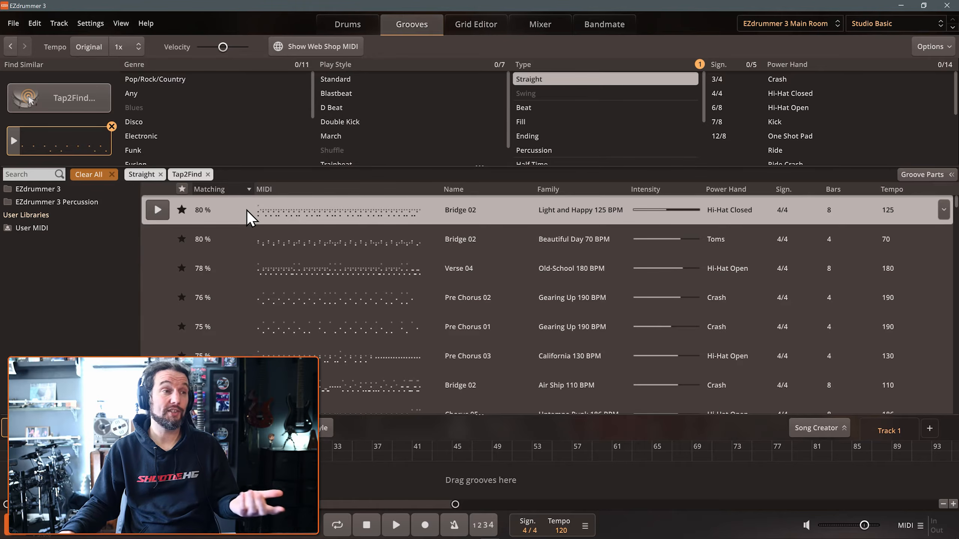
{"action": "left_click", "coordinate": [152, 211]}
{"action": "left_click", "coordinate": [151, 212]}
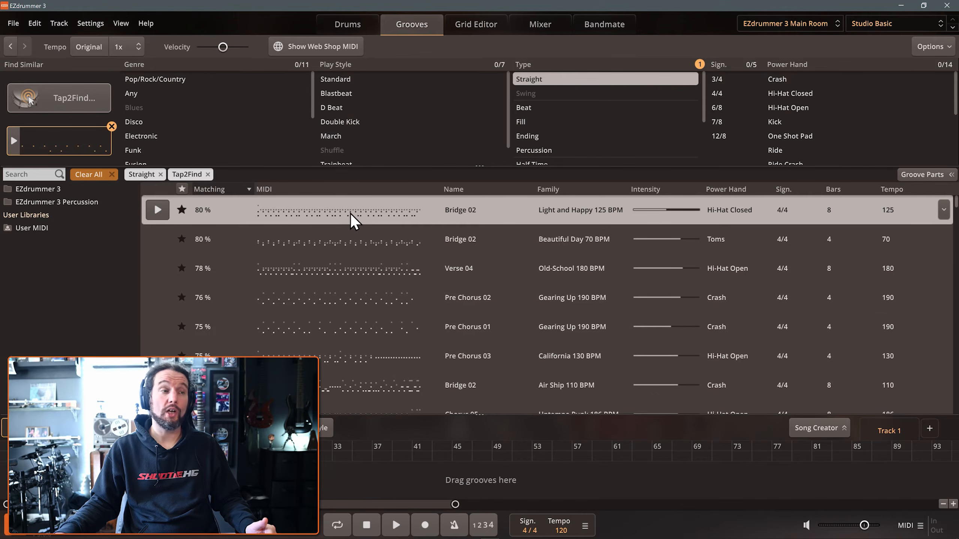
Step: Load the Light and Happy 125 BPM Bridge 02 groove into Song Creator and preview the bridge Source File among its song parts
{"action": "left_click_drag", "start_coordinate": [351, 212], "coordinate": [358, 232]}
{"action": "left_click_drag", "start_coordinate": [790, 429], "coordinate": [400, 227]}
{"action": "left_click_drag", "start_coordinate": [689, 379], "coordinate": [817, 430]}
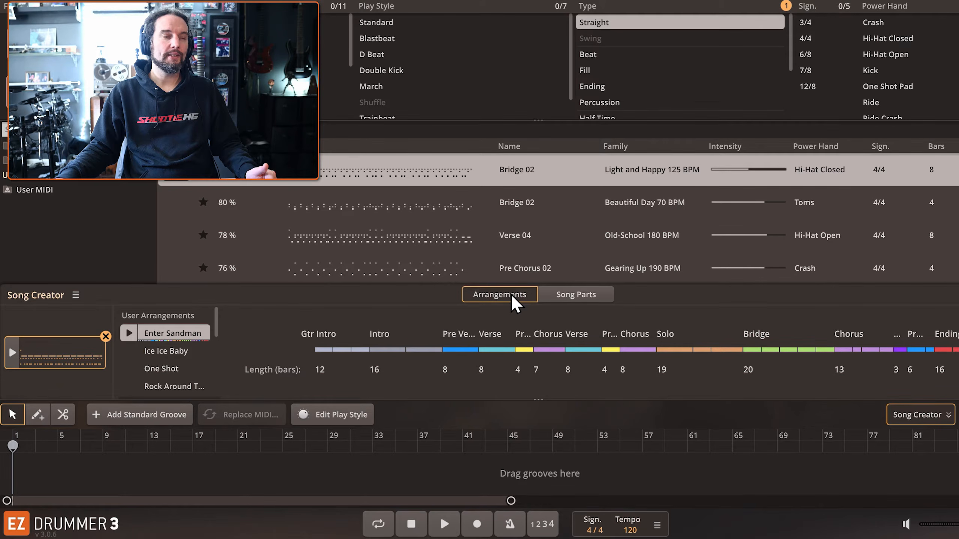
{"action": "left_click", "coordinate": [574, 296]}
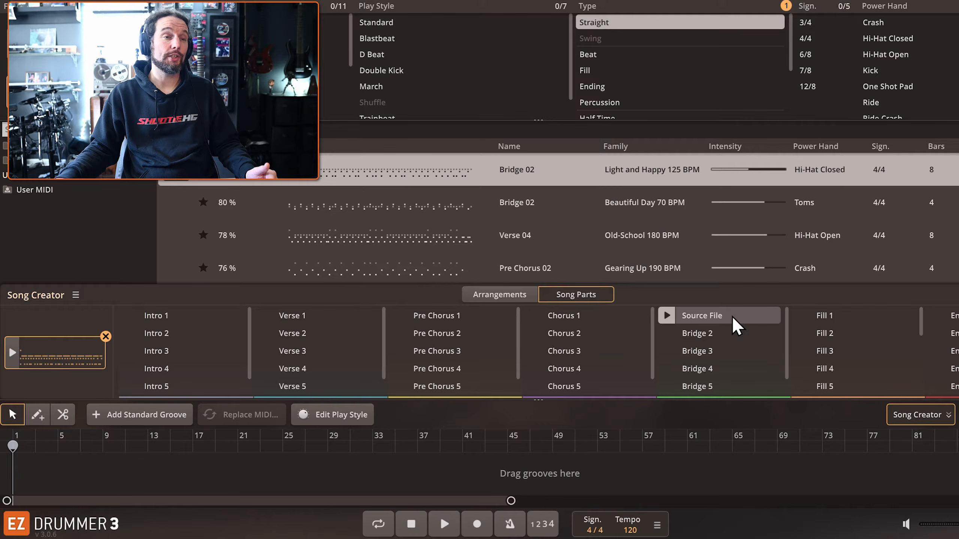
{"action": "left_click", "coordinate": [667, 315]}
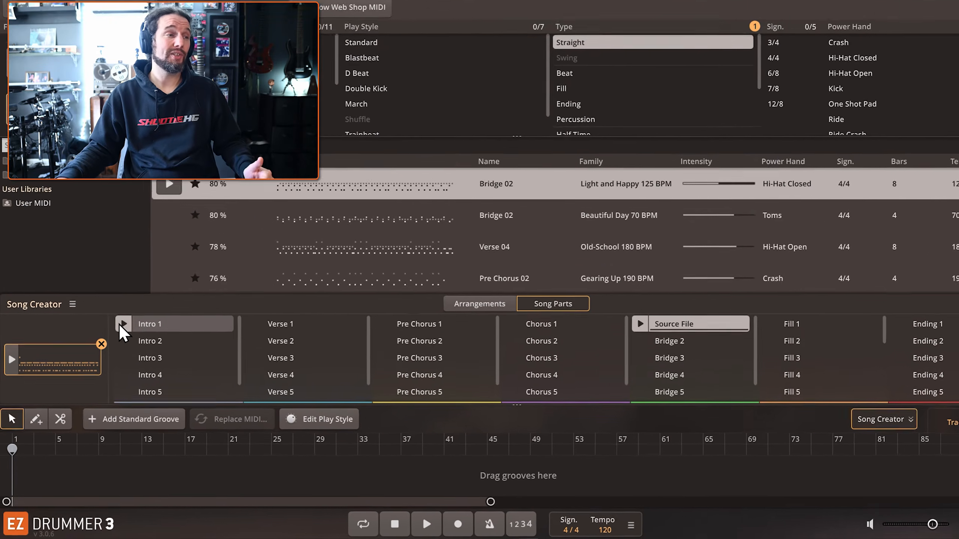
Step: Preview Intro 1 and Verse 1 and place them back to back on the song track, starting at bar 25
{"action": "left_click", "coordinate": [115, 340]}
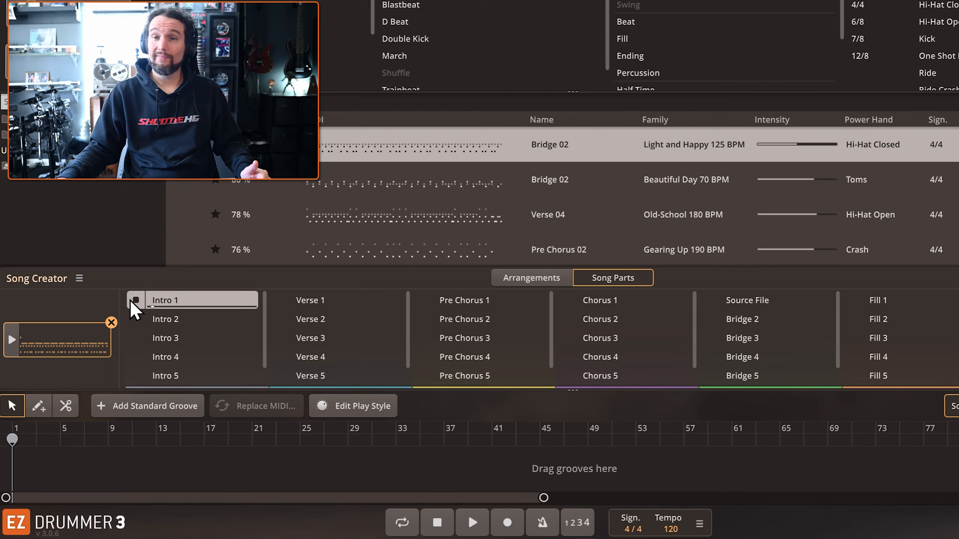
{"action": "left_click", "coordinate": [132, 301]}
{"action": "left_click_drag", "start_coordinate": [151, 310], "coordinate": [293, 457]}
{"action": "left_click", "coordinate": [279, 301]}
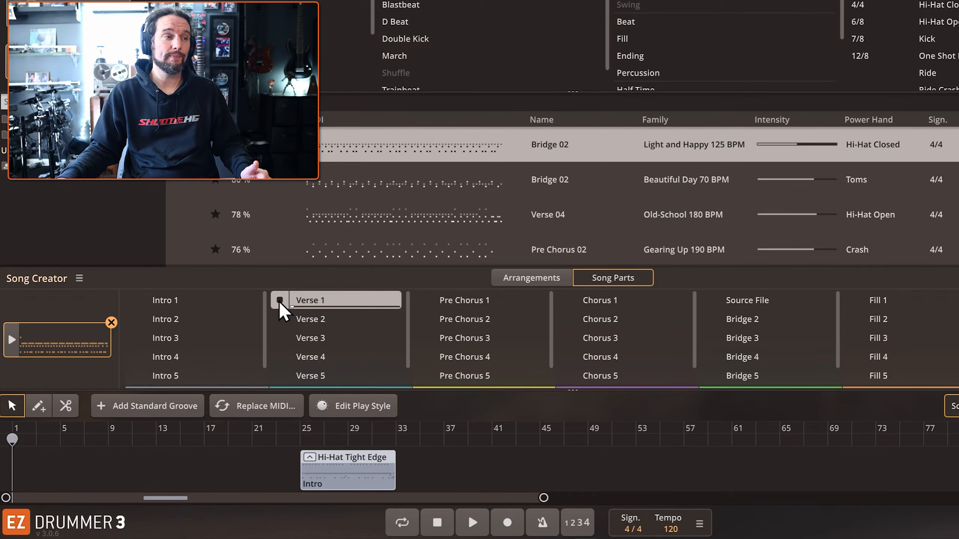
{"action": "left_click", "coordinate": [280, 300]}
{"action": "left_click_drag", "start_coordinate": [302, 299], "coordinate": [409, 456]}
Step: Preview Pre Chorus 1 and add it after the verse at bar 41, followed by Chorus 1 at bar 49
{"action": "left_click", "coordinate": [472, 303]}
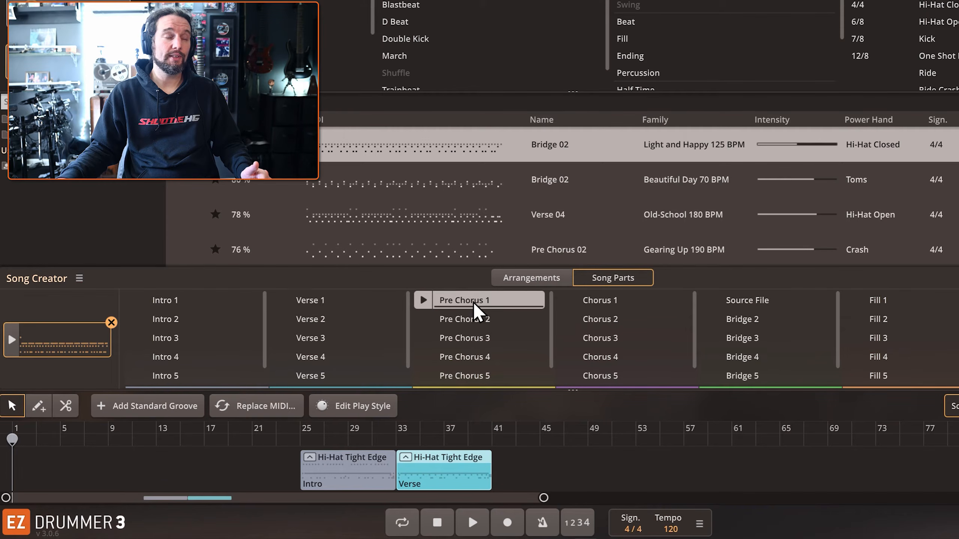
{"action": "left_click", "coordinate": [422, 301]}
{"action": "left_click_drag", "start_coordinate": [439, 304], "coordinate": [499, 442]}
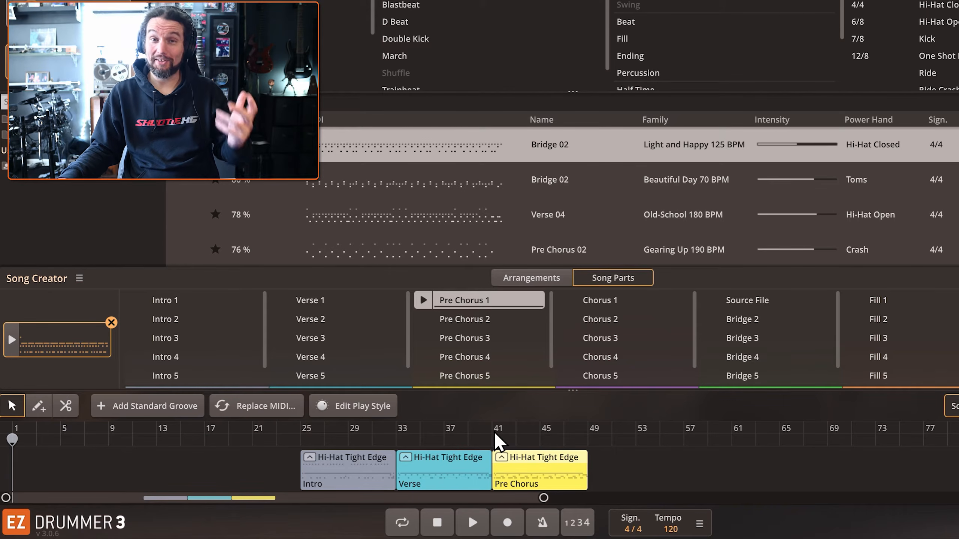
{"action": "left_click_drag", "start_coordinate": [591, 304], "coordinate": [594, 455]}
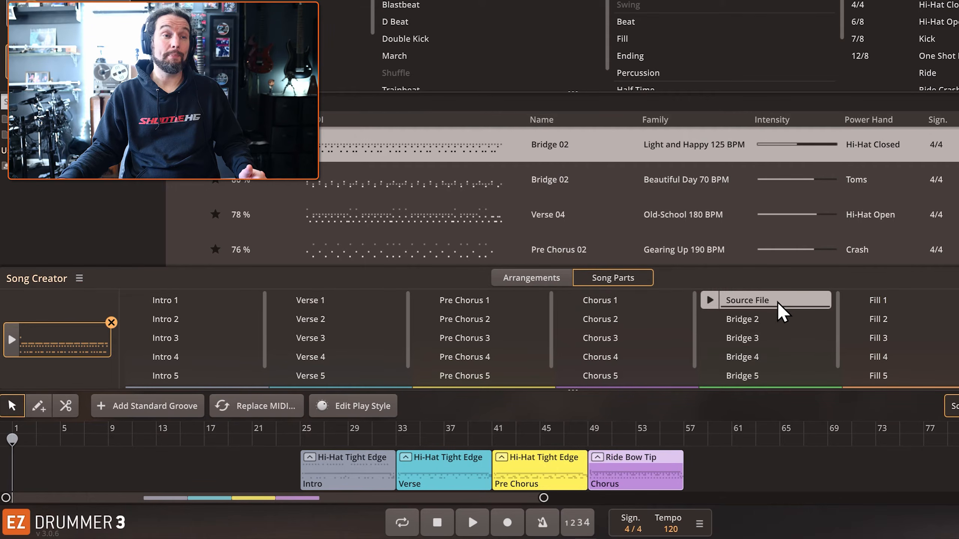
Step: Add the bridge Source File after the chorus at bar 57 and place Fill 1 over the bridge's last bar
{"action": "left_click_drag", "start_coordinate": [762, 306], "coordinate": [697, 473]}
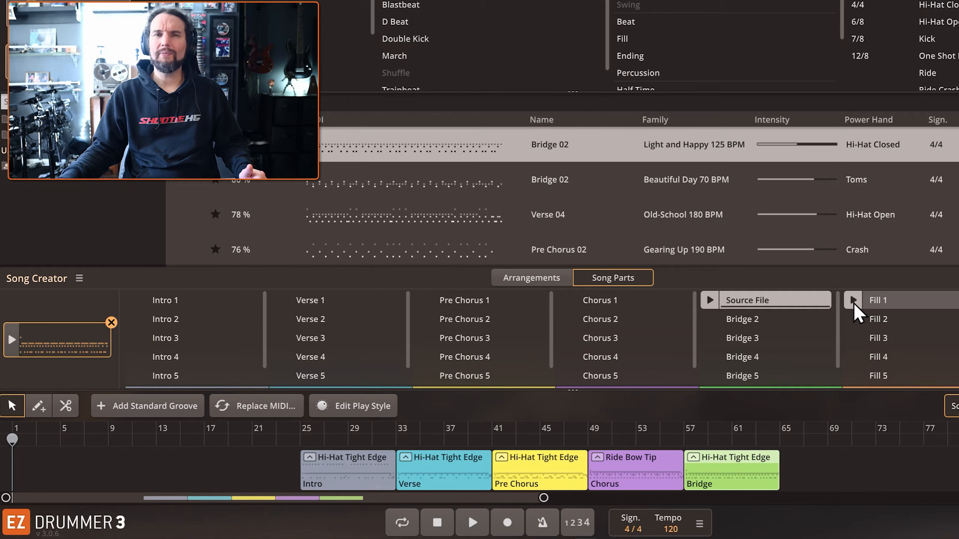
{"action": "left_click", "coordinate": [853, 301]}
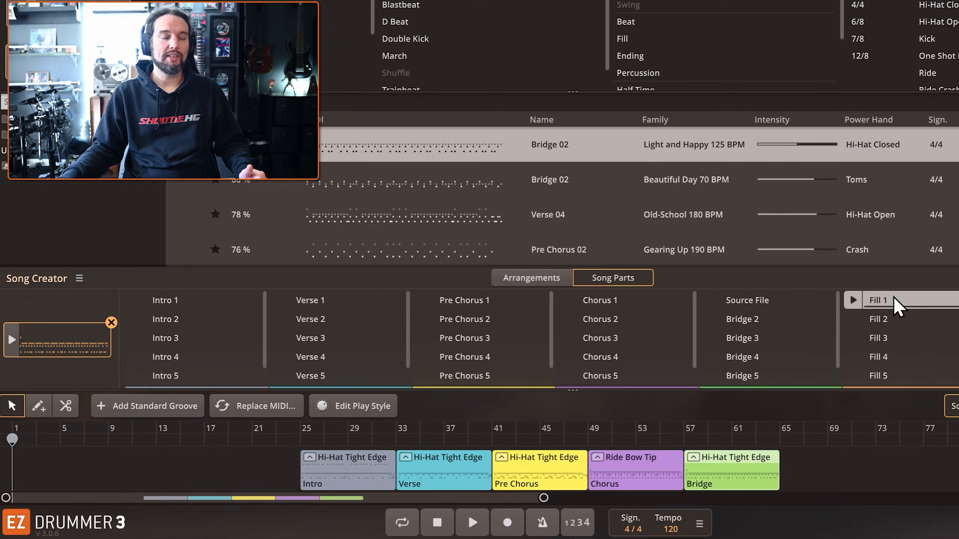
{"action": "mouse_move", "coordinate": [893, 297]}
{"action": "left_mouse_down"}
{"action": "mouse_move", "coordinate": [762, 445]}
{"action": "mouse_move", "coordinate": [652, 479]}
{"action": "mouse_move", "coordinate": [551, 478]}
{"action": "mouse_move", "coordinate": [631, 446]}
{"action": "mouse_move", "coordinate": [758, 444]}
{"action": "mouse_move", "coordinate": [769, 463]}
{"action": "mouse_move", "coordinate": [585, 480]}
{"action": "mouse_move", "coordinate": [342, 474]}
{"action": "left_mouse_up"}
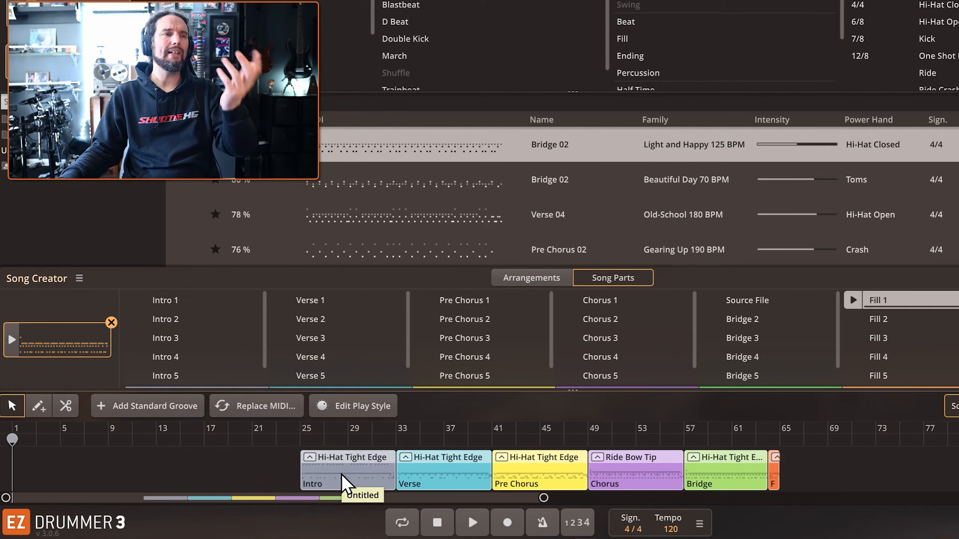
Step: Choose the ABCABC Long arrangement and place it on the song track starting at bar 25, replacing the existing parts
{"action": "left_click", "coordinate": [540, 281]}
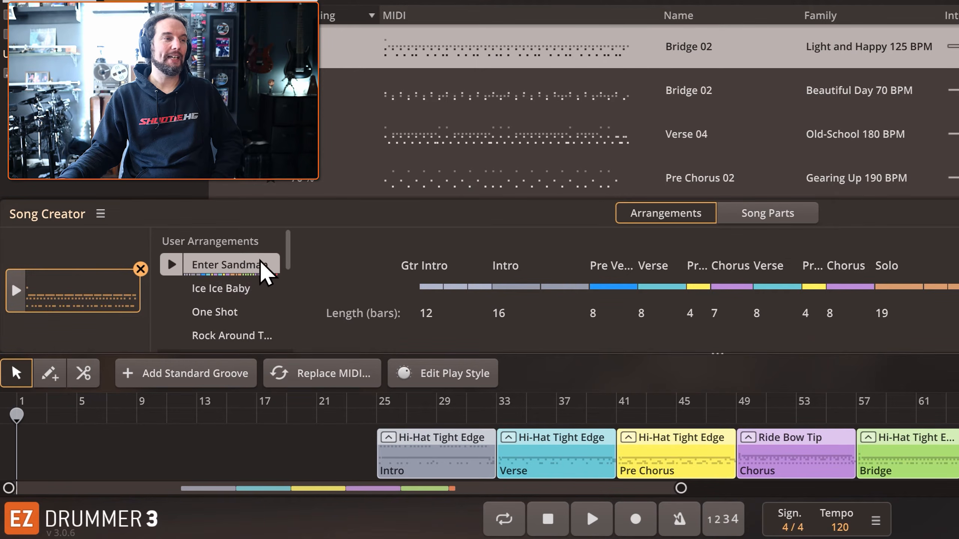
{"action": "left_click_drag", "start_coordinate": [289, 250], "coordinate": [295, 341]}
{"action": "left_click", "coordinate": [212, 318]}
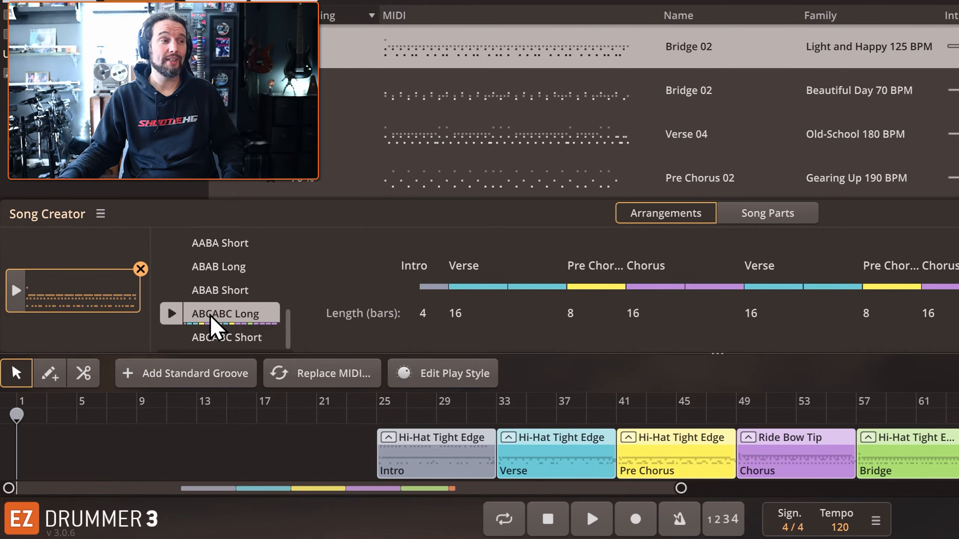
{"action": "left_click", "coordinate": [15, 294]}
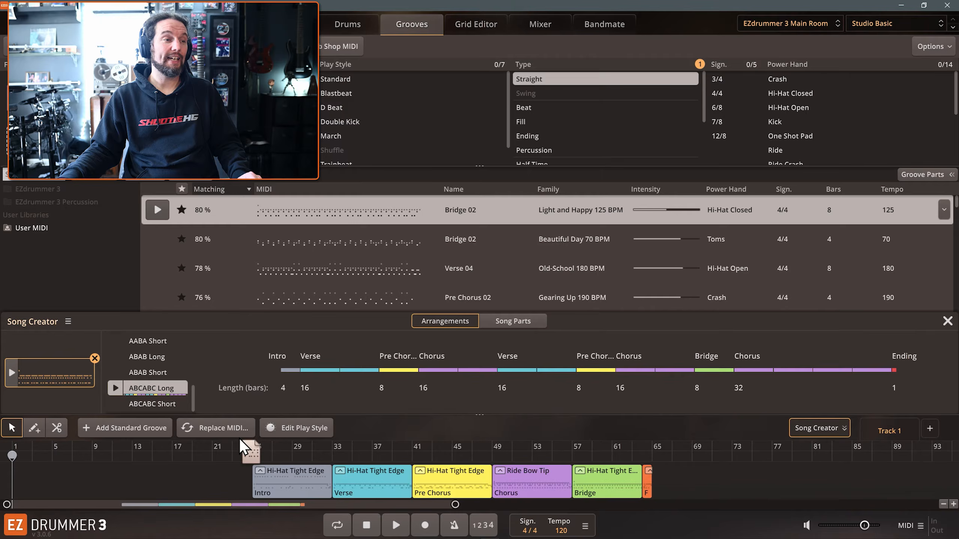
{"action": "left_click_drag", "start_coordinate": [250, 464], "coordinate": [251, 467]}
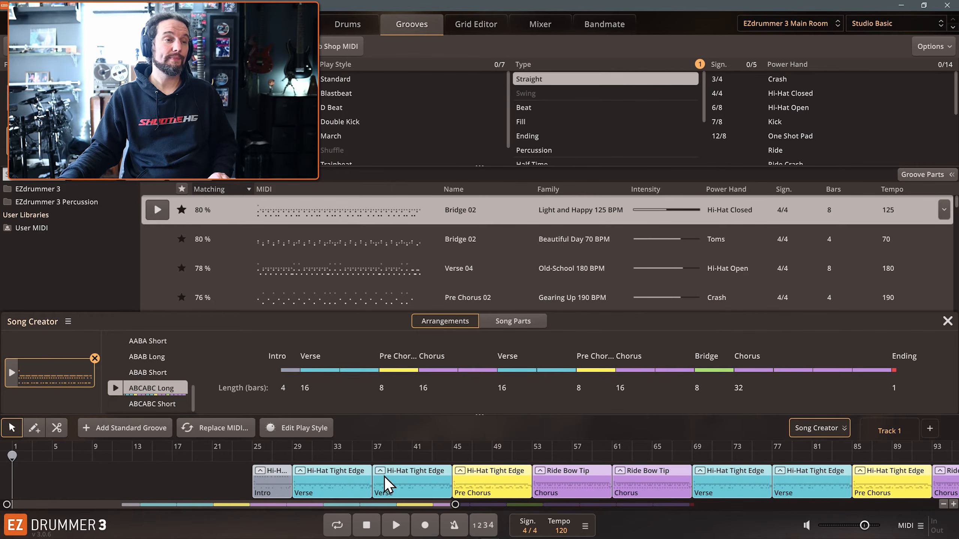
{"action": "scroll", "coordinate": [454, 478], "scroll_direction": "down", "scroll_amount": 6}
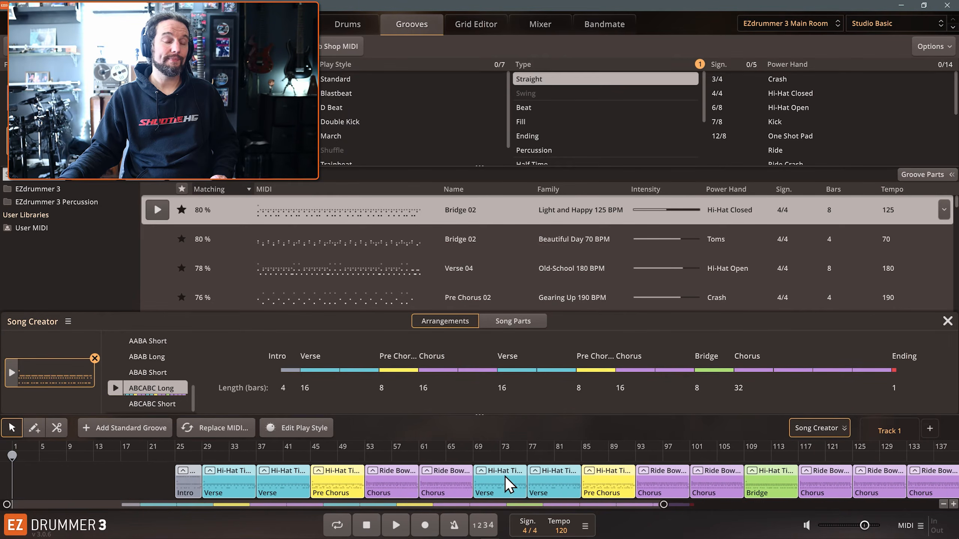
{"action": "scroll", "coordinate": [514, 479], "scroll_direction": "down", "scroll_amount": 1}
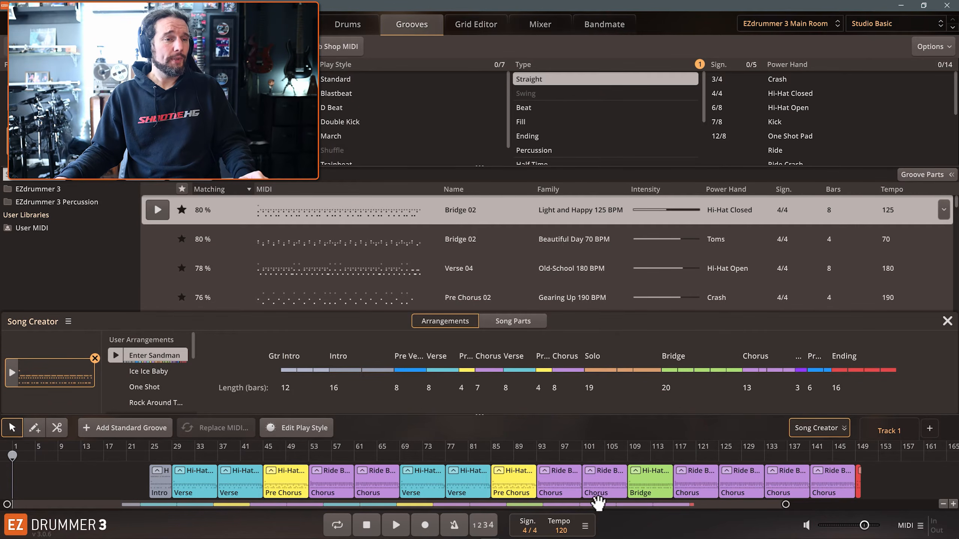
Step: Mark a loop area over the second verse's last block at bars 77 to 85, then switch looping off
{"action": "mouse_move", "coordinate": [519, 507]}
{"action": "left_mouse_down"}
{"action": "mouse_move", "coordinate": [596, 508]}
{"action": "mouse_move", "coordinate": [522, 507]}
{"action": "left_mouse_up"}
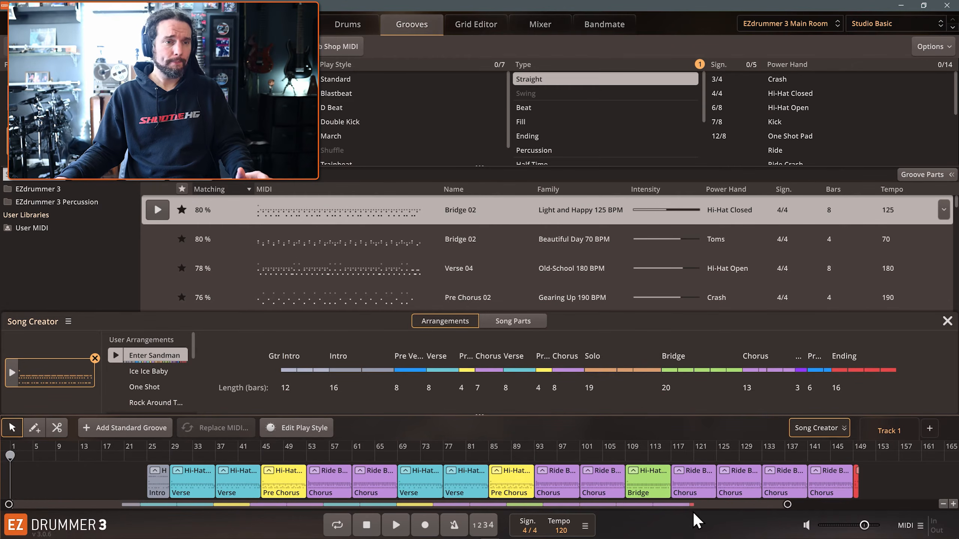
{"action": "left_click_drag", "start_coordinate": [788, 504], "coordinate": [595, 513]}
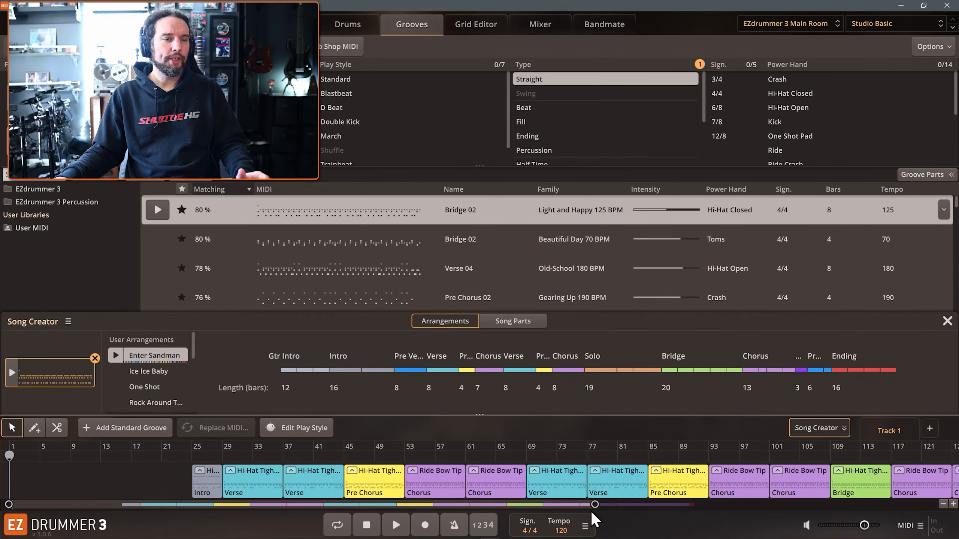
{"action": "left_click_drag", "start_coordinate": [495, 504], "coordinate": [538, 524]}
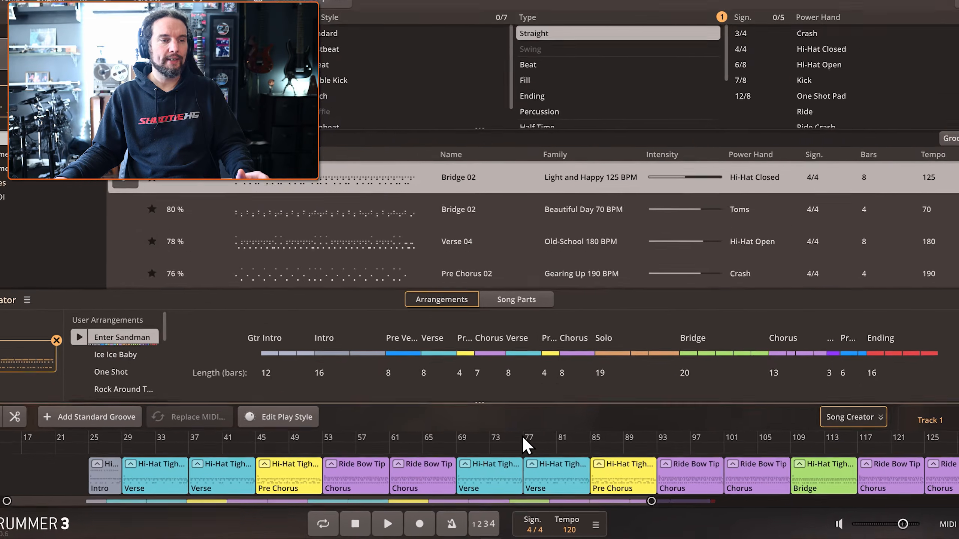
{"action": "left_click_drag", "start_coordinate": [520, 447], "coordinate": [584, 448]}
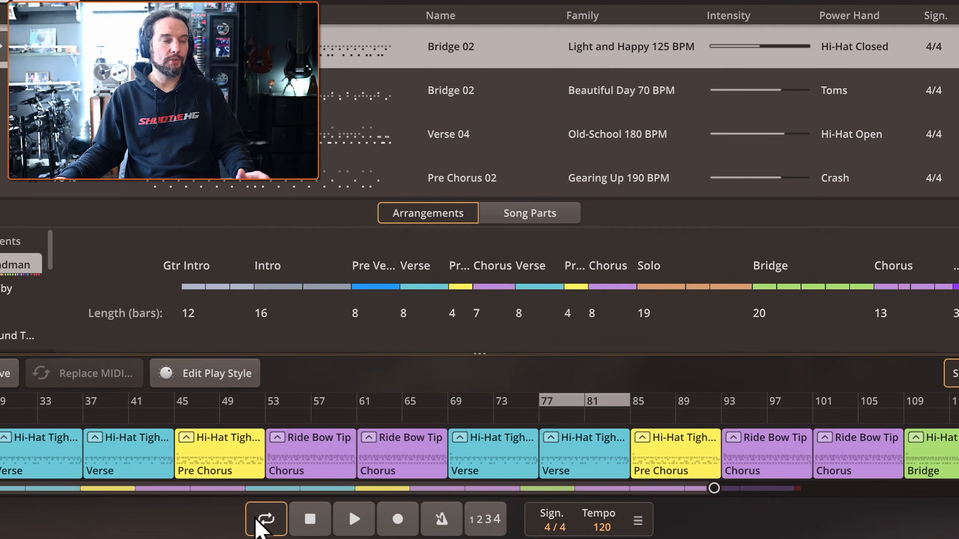
{"action": "left_click", "coordinate": [267, 520]}
{"action": "left_click", "coordinate": [265, 522]}
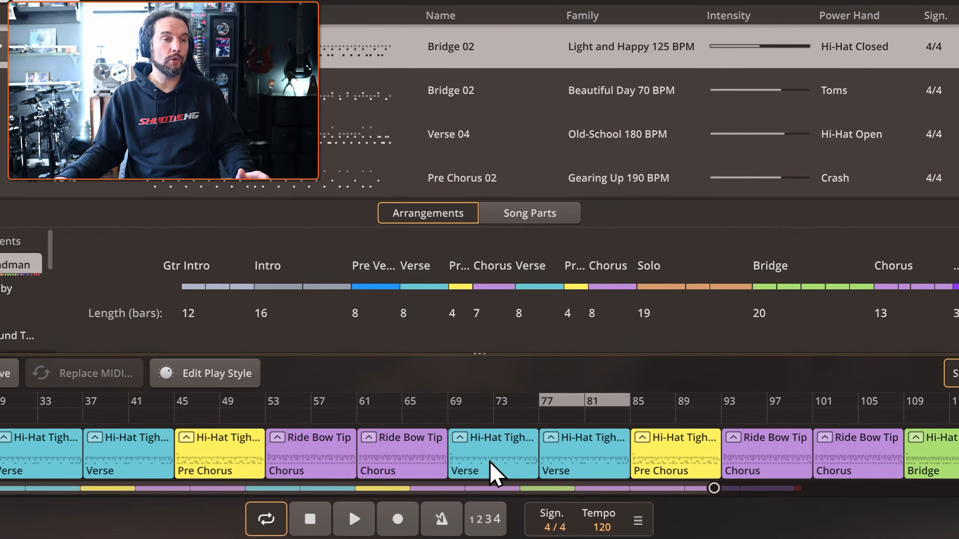
{"action": "left_click", "coordinate": [591, 400]}
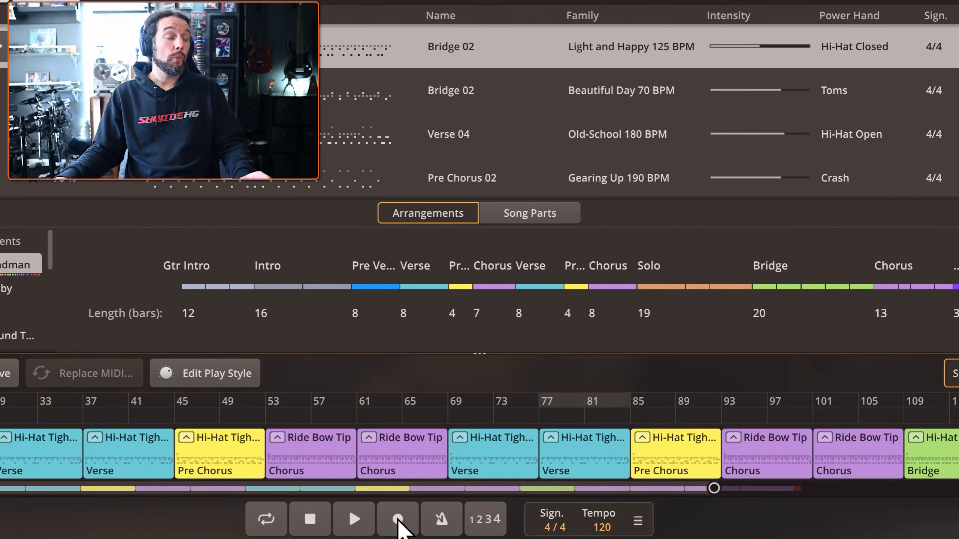
Step: Loop bars 161 to 169 past the song's end and record a take there from bar 161 with the drum kit in view
{"action": "left_click_drag", "start_coordinate": [683, 491], "coordinate": [958, 490]}
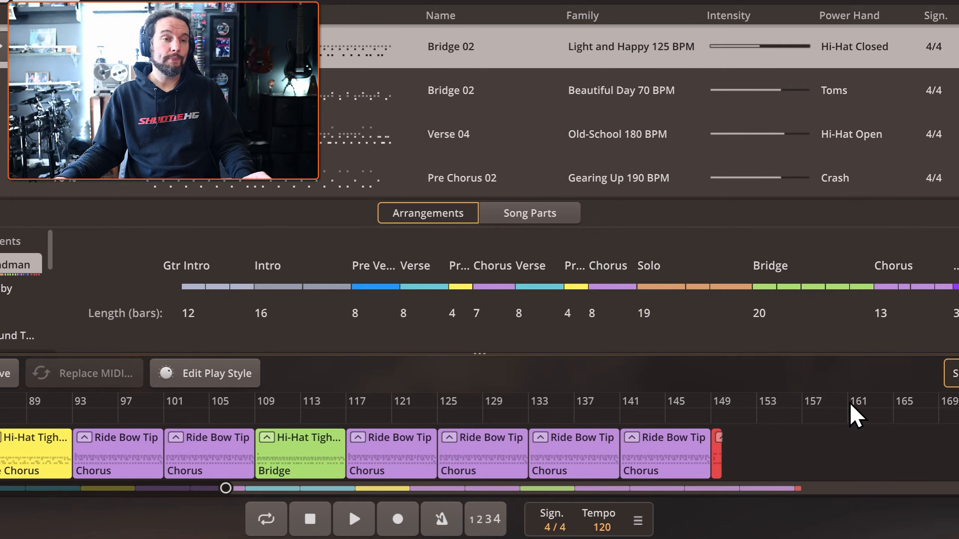
{"action": "left_click_drag", "start_coordinate": [755, 408], "coordinate": [754, 407]}
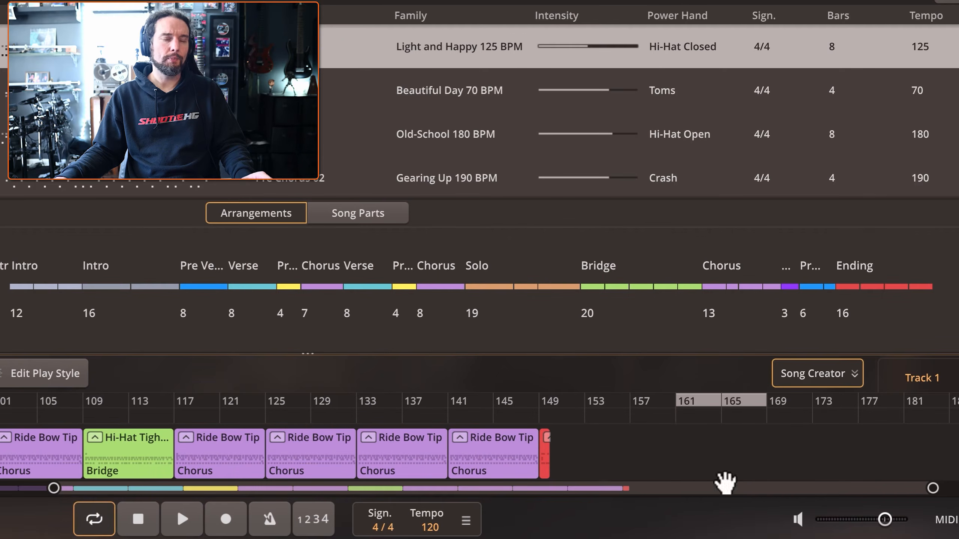
{"action": "left_click", "coordinate": [676, 420]}
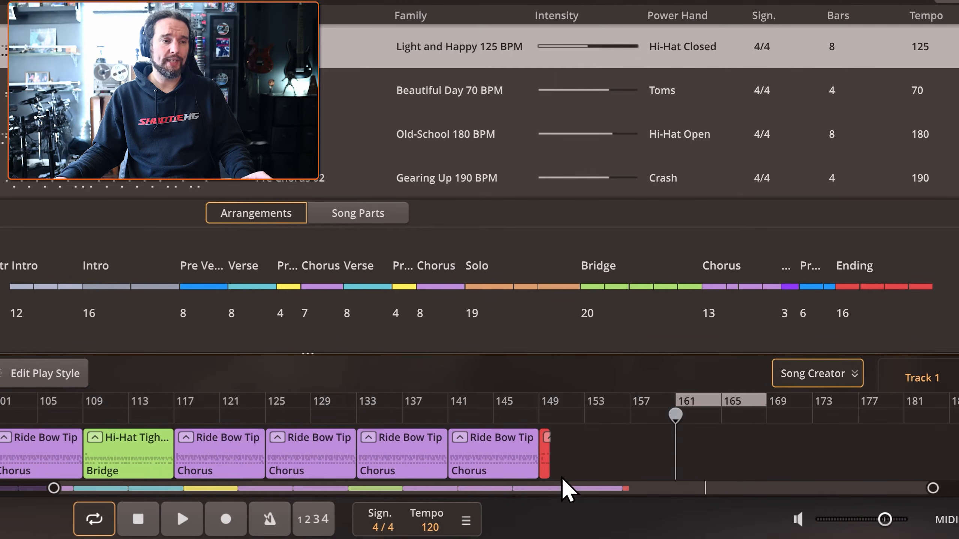
{"action": "left_click", "coordinate": [226, 519]}
{"action": "left_click", "coordinate": [182, 521]}
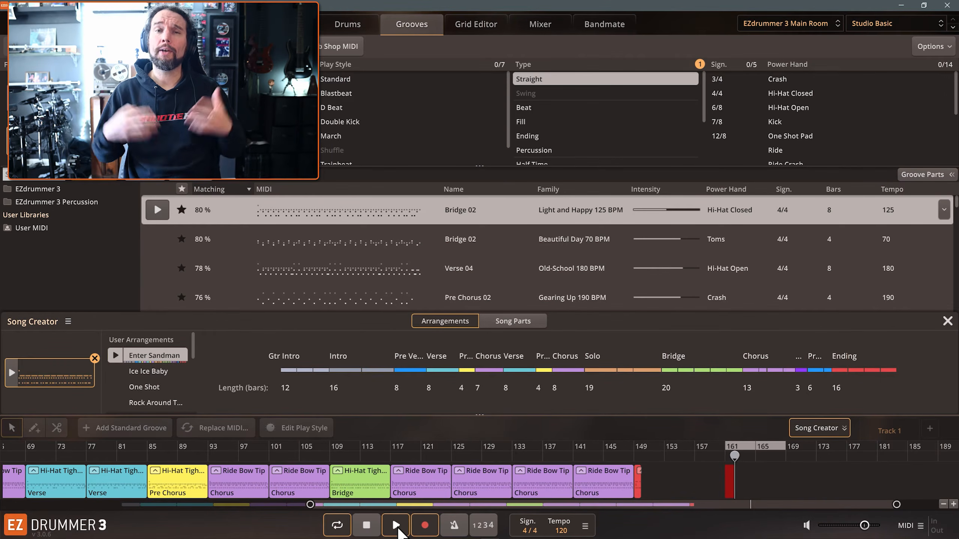
{"action": "left_click", "coordinate": [344, 26]}
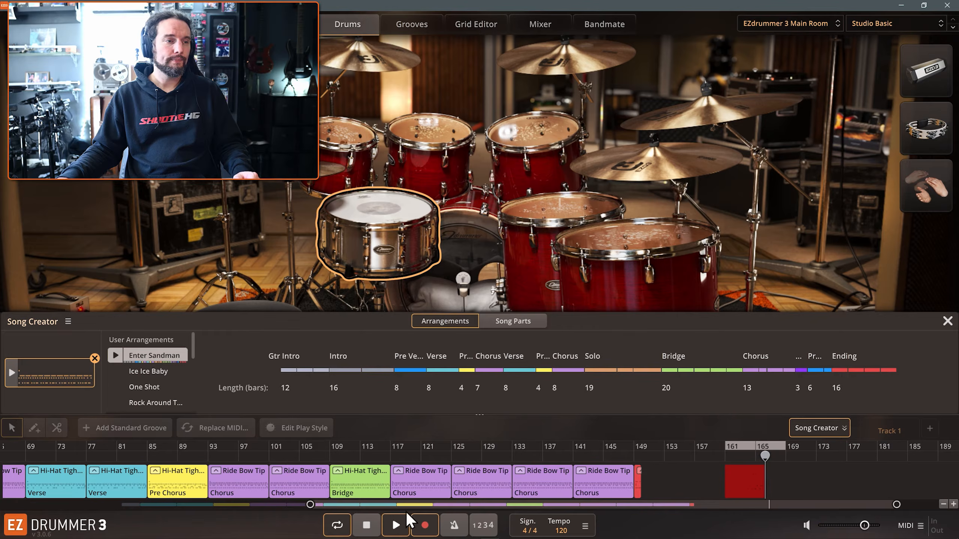
{"action": "left_click", "coordinate": [366, 525]}
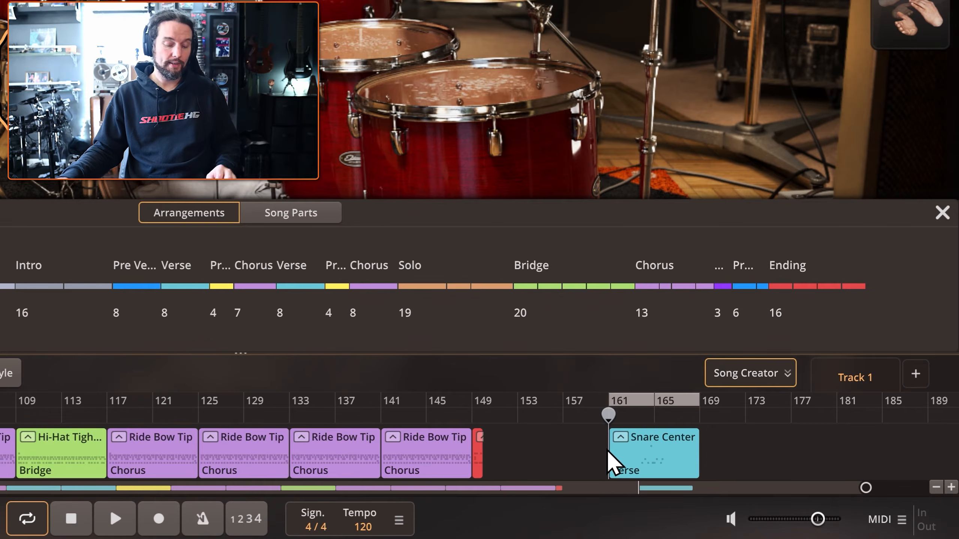
Step: Delete the recorded block at bar 161, switch looping off and move the playhead to bar 157
{"action": "key", "text": "Delete"}
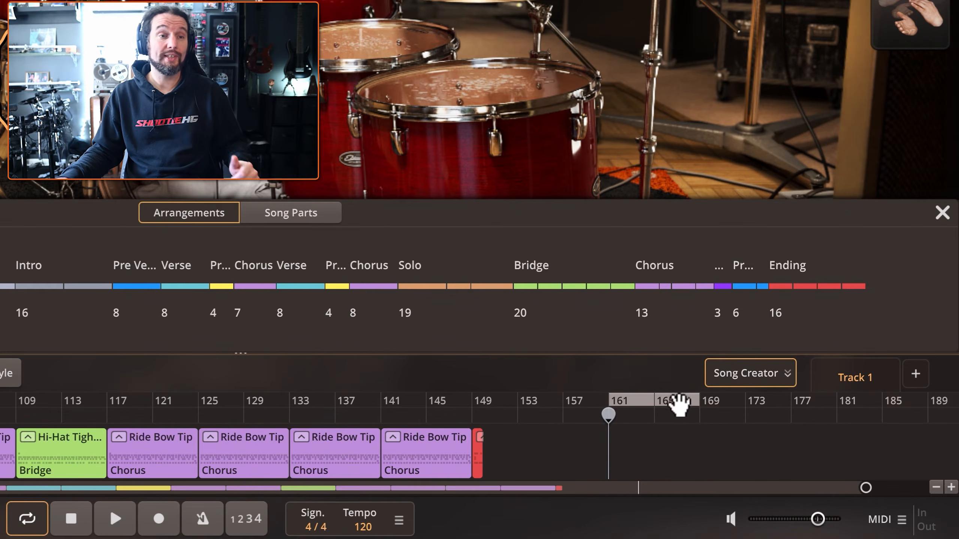
{"action": "left_click", "coordinate": [677, 405]}
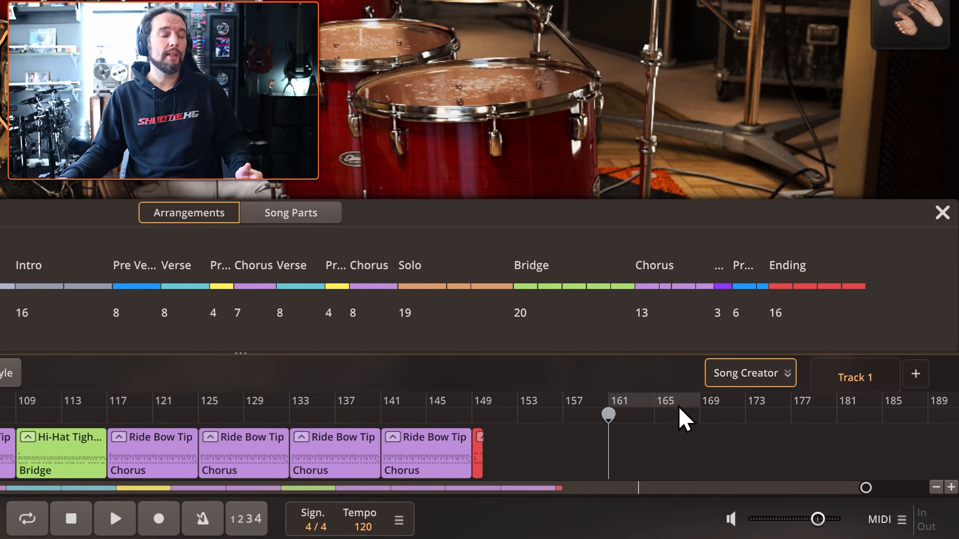
{"action": "left_click", "coordinate": [562, 415]}
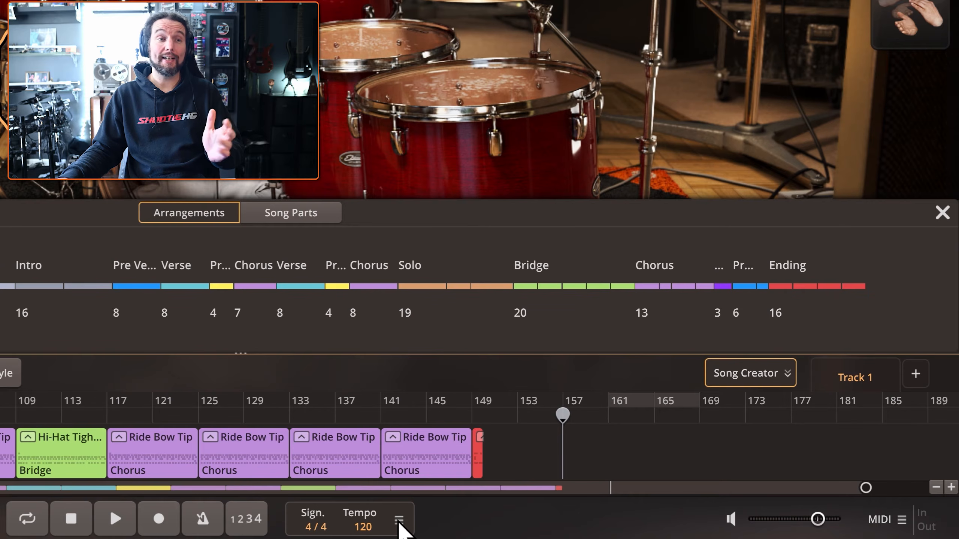
Step: View the time signature and tempo editor options, and look over the mixer channels before returning to the drum kit
{"action": "left_click", "coordinate": [398, 522]}
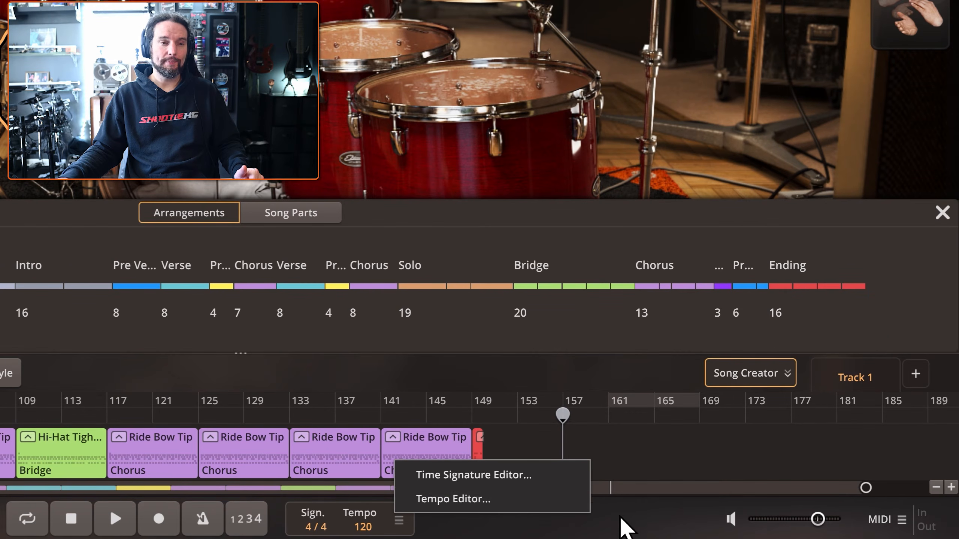
{"action": "left_click", "coordinate": [660, 514]}
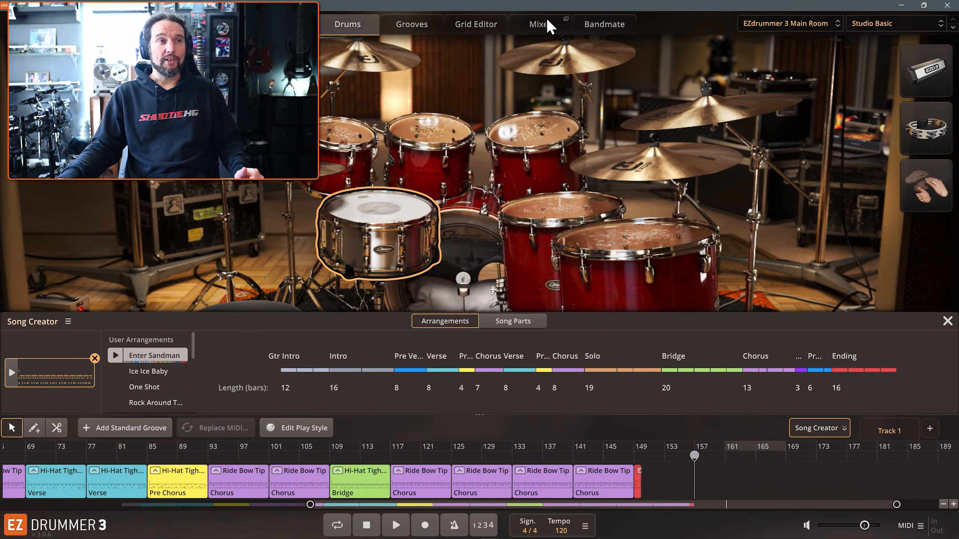
{"action": "left_click", "coordinate": [544, 26]}
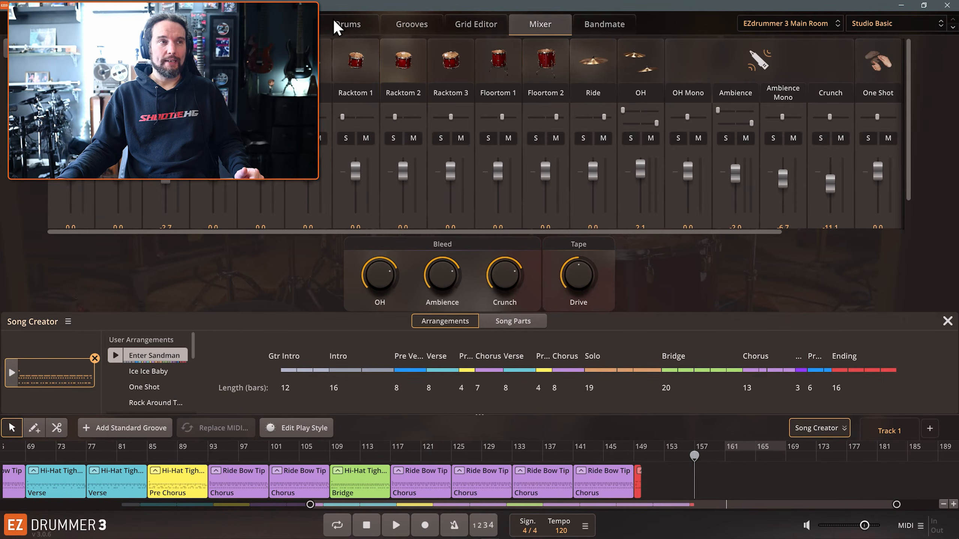
{"action": "left_click", "coordinate": [342, 25]}
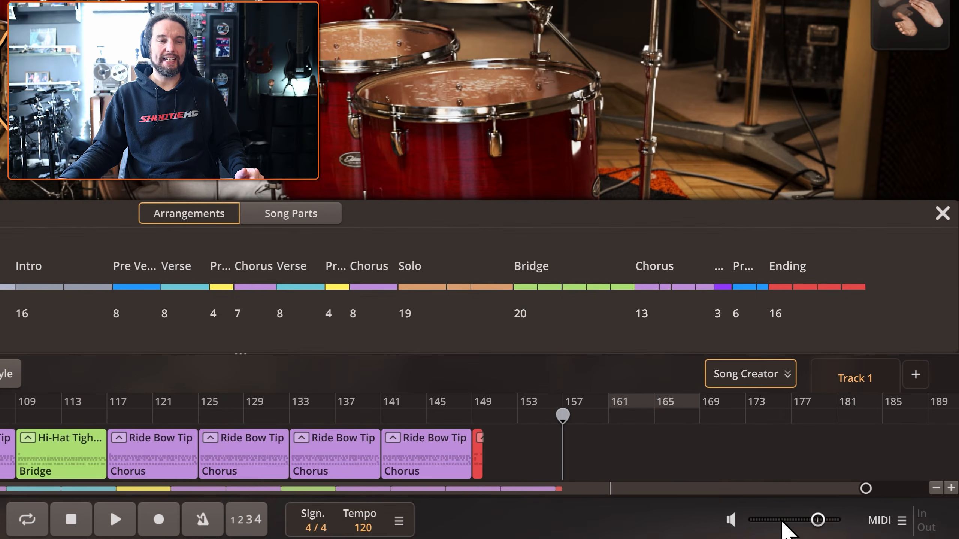
Step: Check the master volume level and view the MIDI mapping and audio setup options
{"action": "mouse_move", "coordinate": [815, 522]}
{"action": "left_mouse_down"}
{"action": "mouse_move", "coordinate": [796, 522]}
{"action": "mouse_move", "coordinate": [808, 521]}
{"action": "left_mouse_up"}
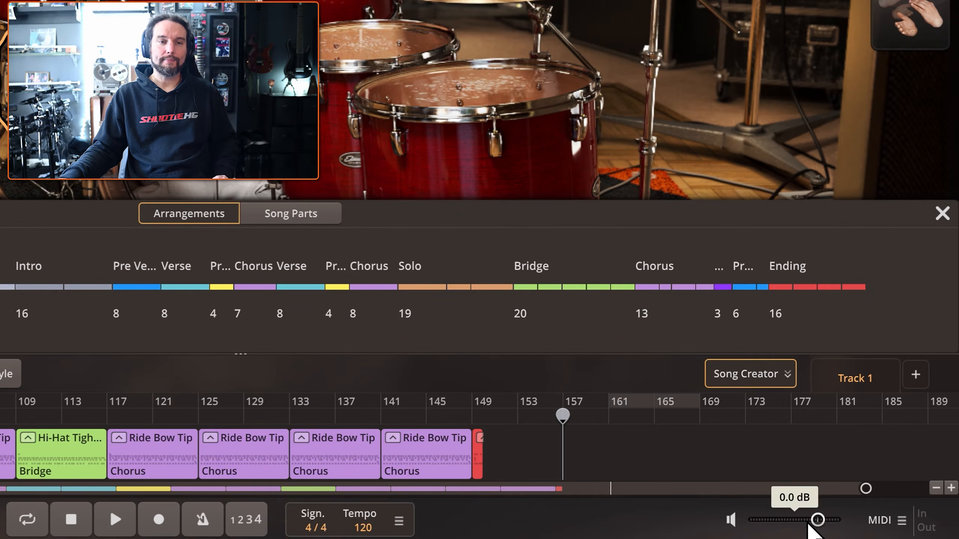
{"action": "left_click", "coordinate": [902, 521]}
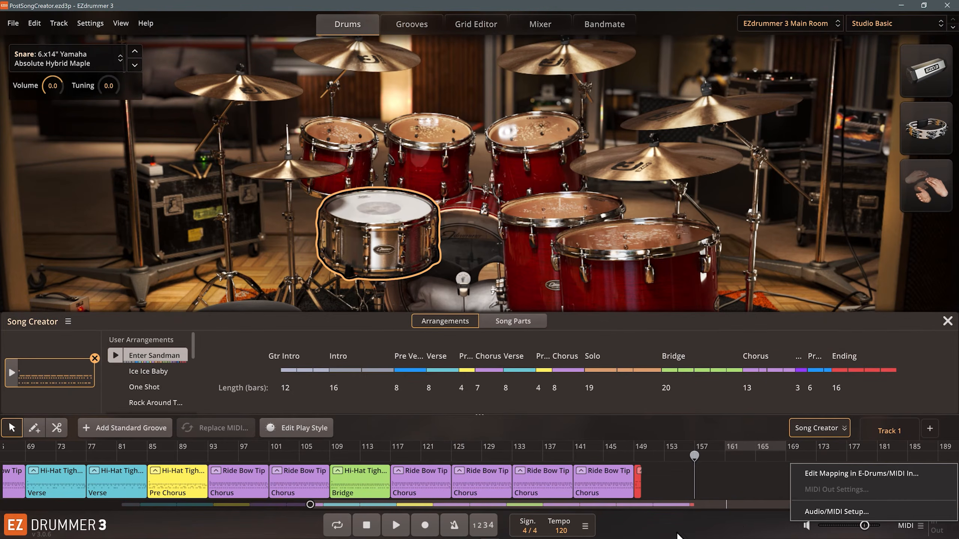
{"action": "left_click", "coordinate": [743, 526]}
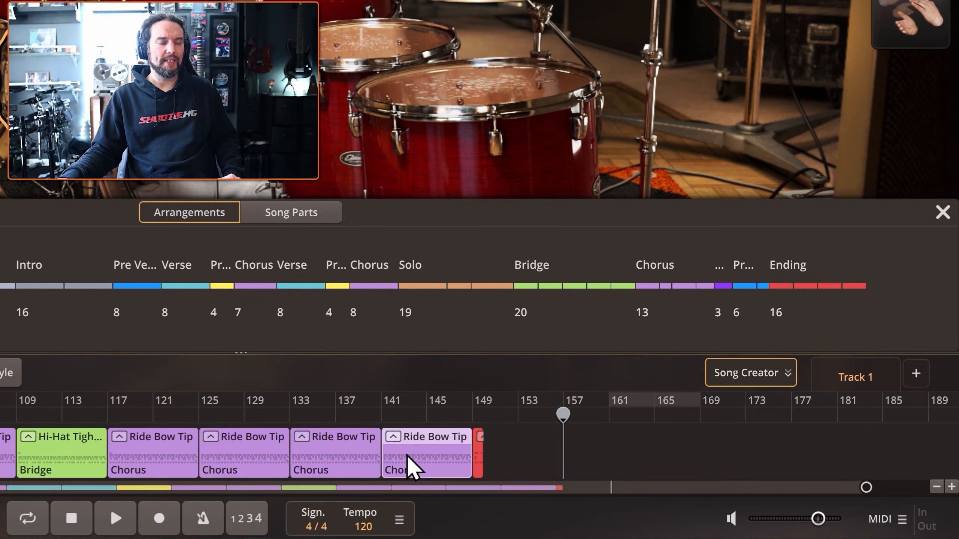
Step: Move the song's last Chorus block from bar 141 to bar 169 and remove it from the track
{"action": "left_click_drag", "start_coordinate": [409, 466], "coordinate": [742, 454]}
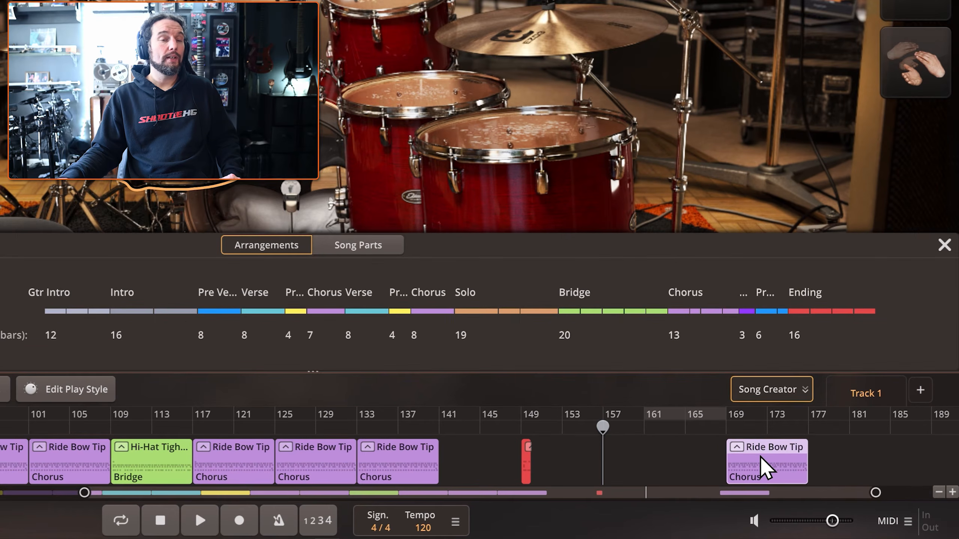
{"action": "right_click", "coordinate": [744, 459]}
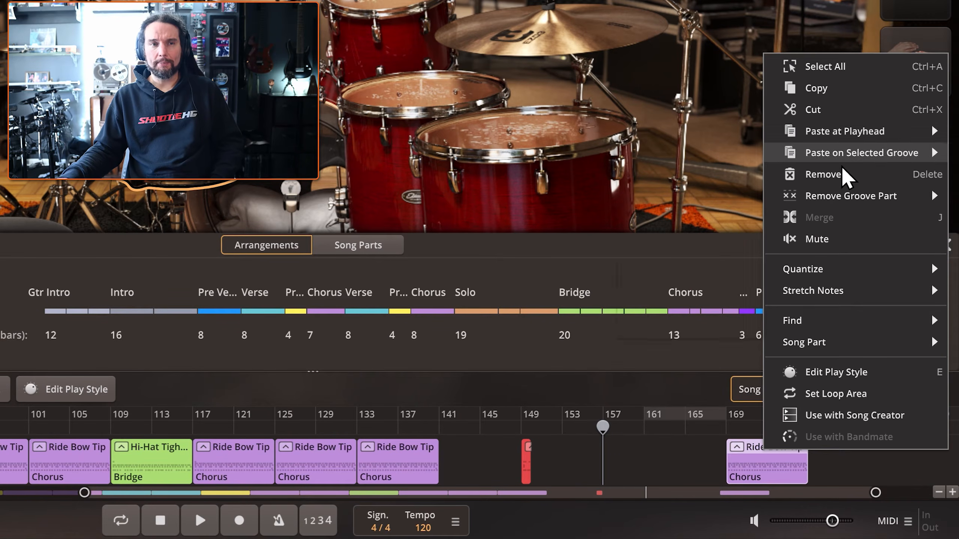
{"action": "left_click", "coordinate": [831, 181]}
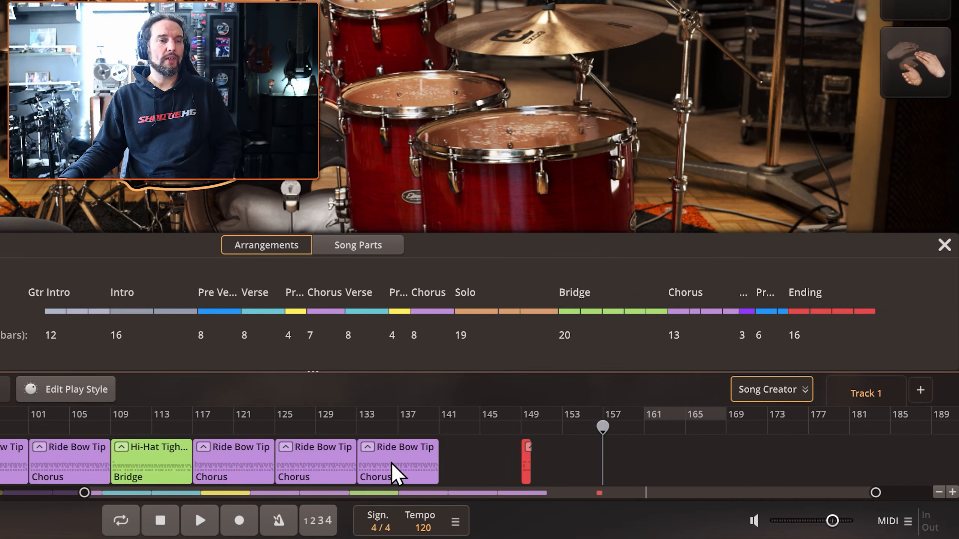
Step: Cut the last Chorus block, at bar 133, and paste all of its parts at bar 173
{"action": "right_click", "coordinate": [393, 474]}
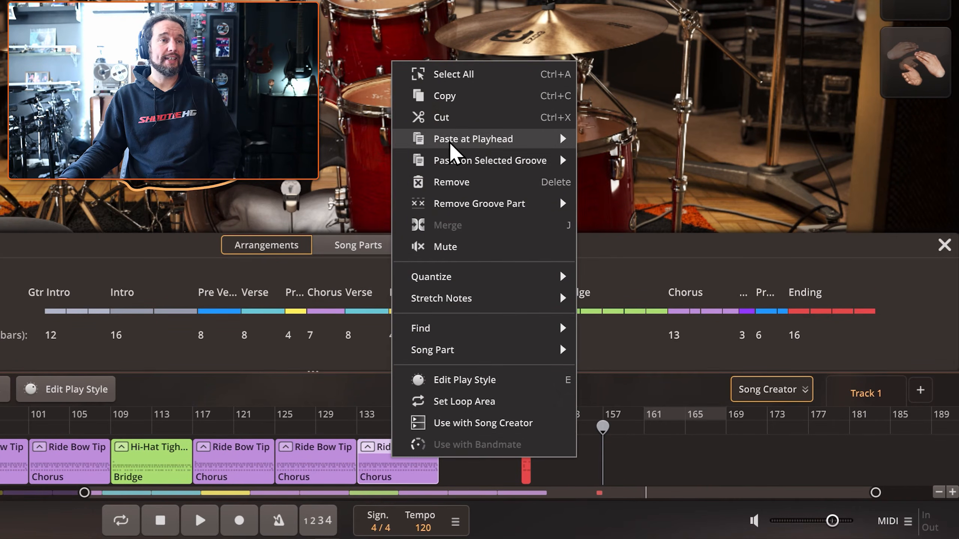
{"action": "left_click", "coordinate": [449, 118]}
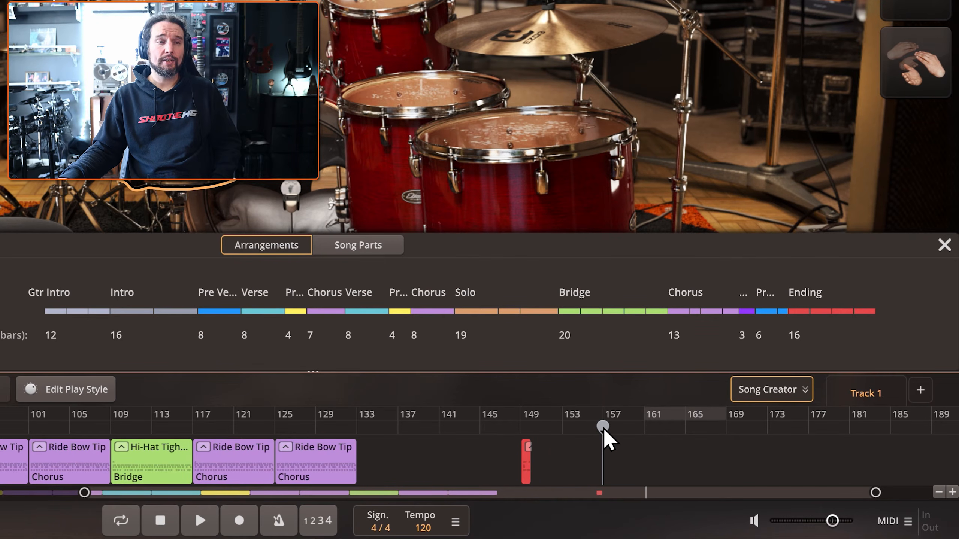
{"action": "right_click", "coordinate": [774, 466]}
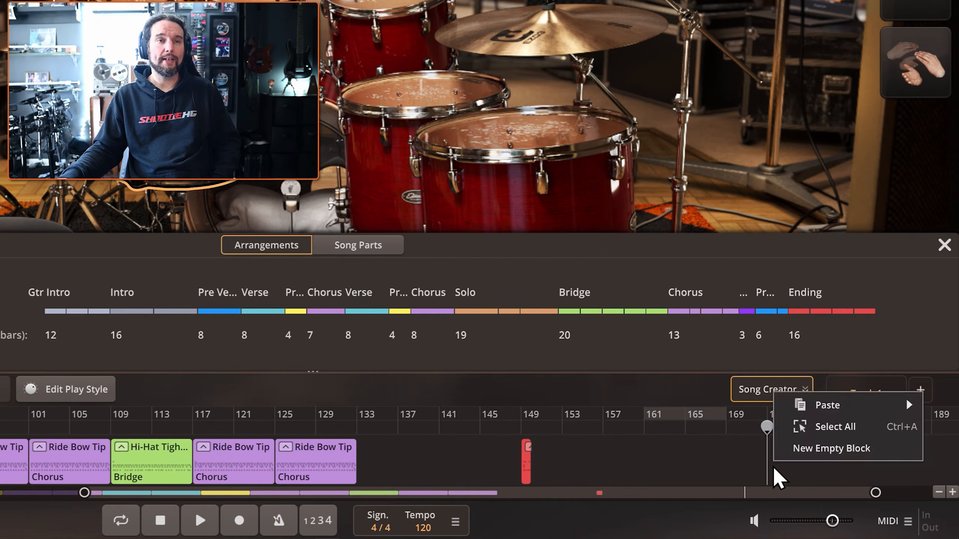
{"action": "mouse_move", "coordinate": [832, 413]}
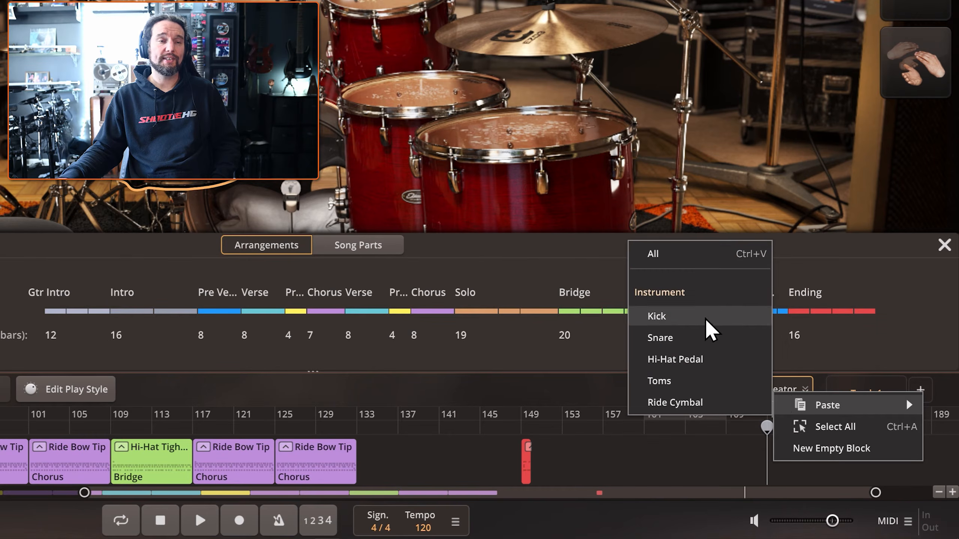
{"action": "left_click", "coordinate": [704, 260]}
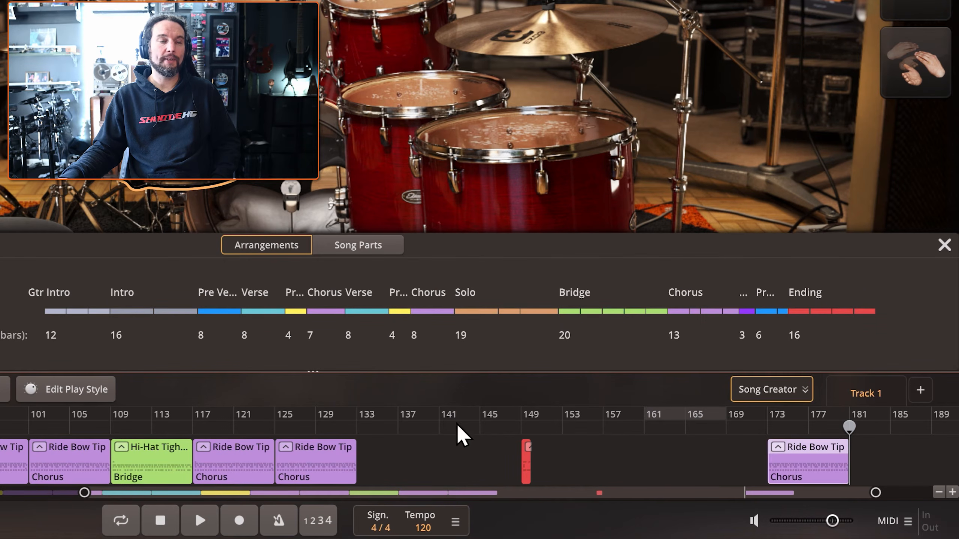
Step: Copy the Chorus block at bar 173 and paste all of its parts at bar 157
{"action": "right_click", "coordinate": [789, 475]}
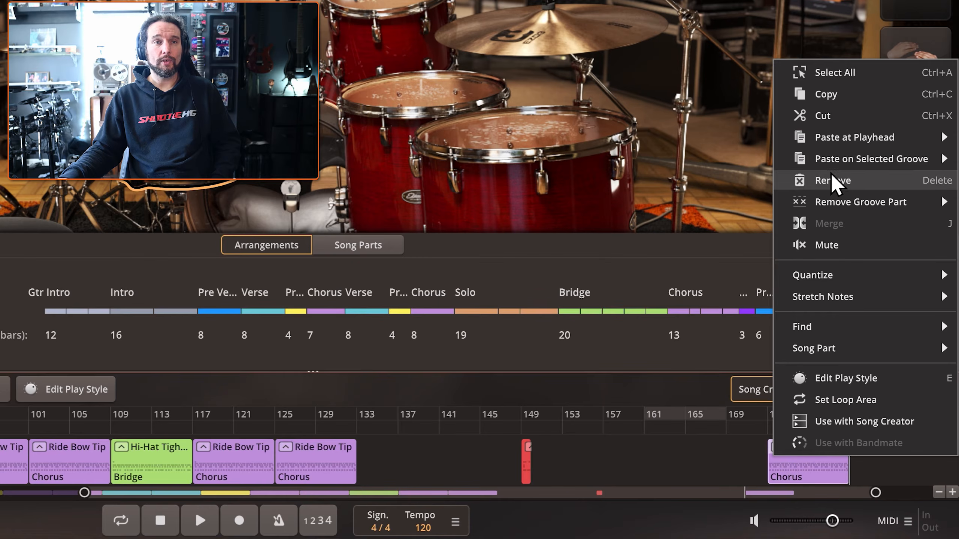
{"action": "left_click", "coordinate": [827, 94]}
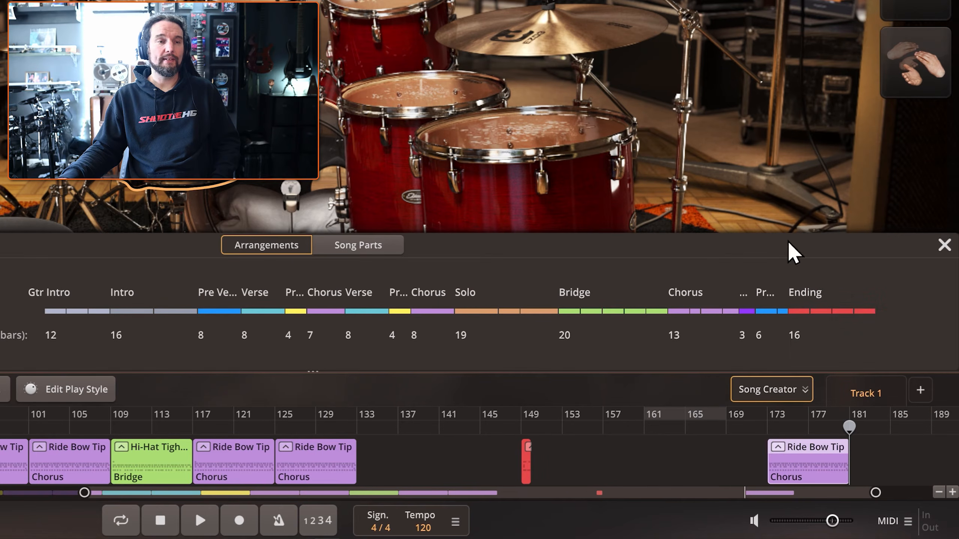
{"action": "left_click", "coordinate": [604, 429]}
{"action": "right_click", "coordinate": [623, 463]}
{"action": "mouse_move", "coordinate": [658, 466]}
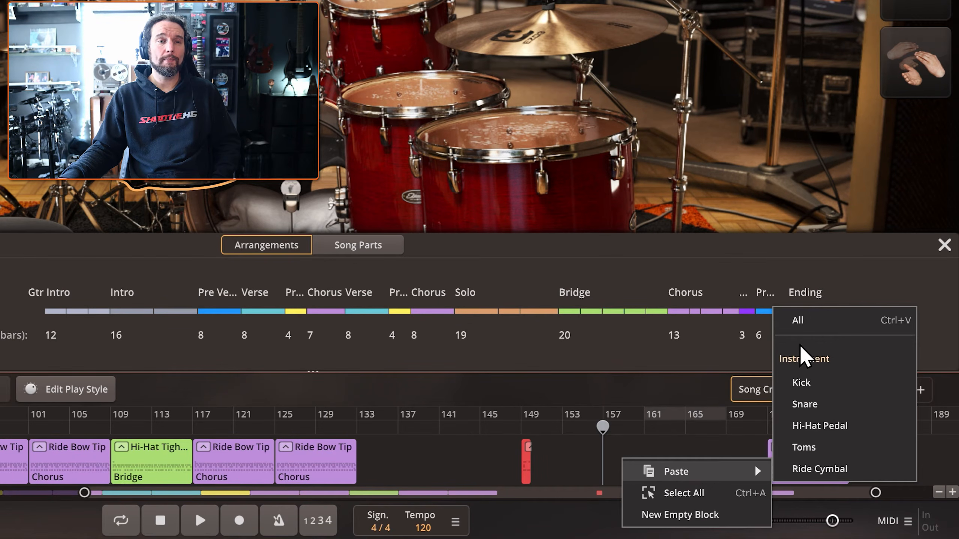
{"action": "left_click", "coordinate": [808, 321]}
Step: Copy the two Chorus blocks at bars 117 and 125 together and paste all of their parts at bar 137
{"action": "left_click_drag", "start_coordinate": [429, 450], "coordinate": [236, 465]}
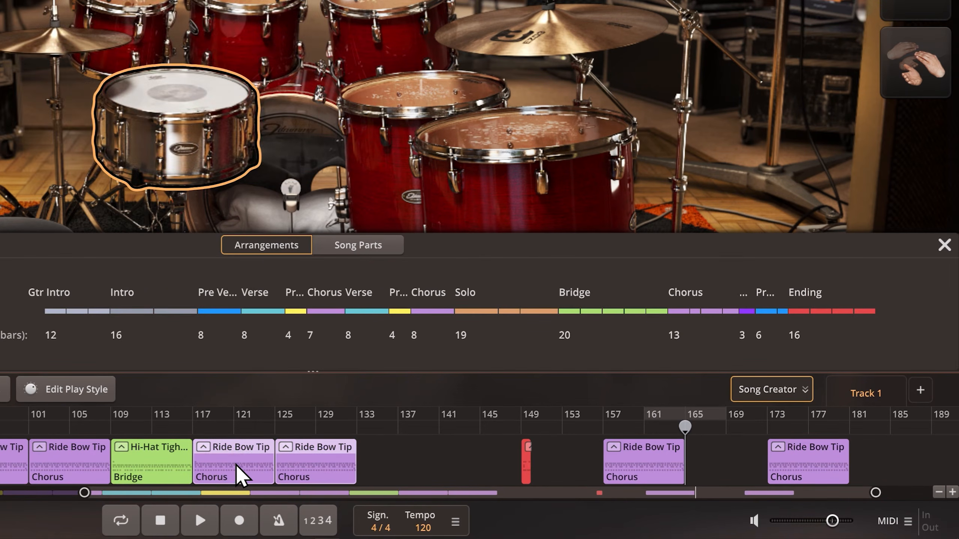
{"action": "right_click", "coordinate": [237, 464]}
{"action": "left_click", "coordinate": [293, 97]}
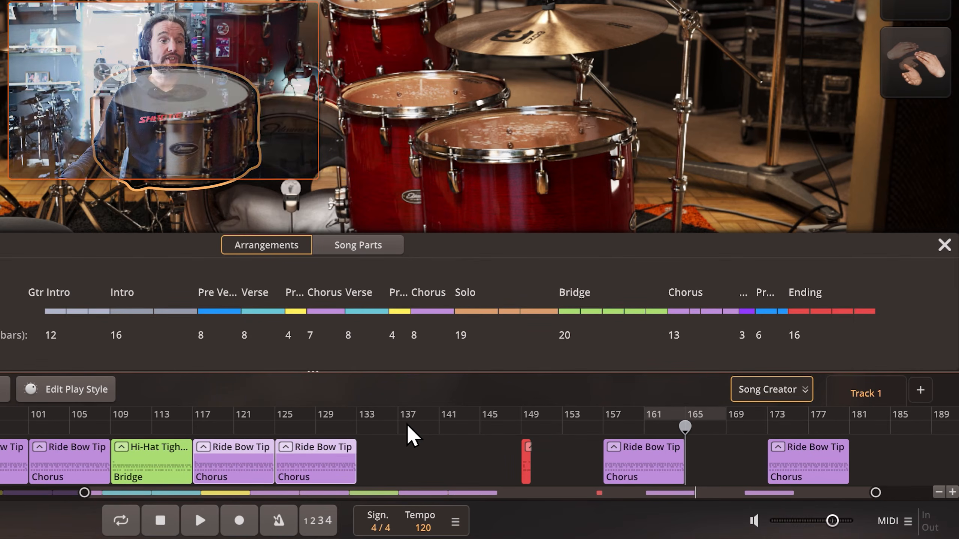
{"action": "left_click", "coordinate": [399, 436]}
{"action": "right_click", "coordinate": [401, 477]}
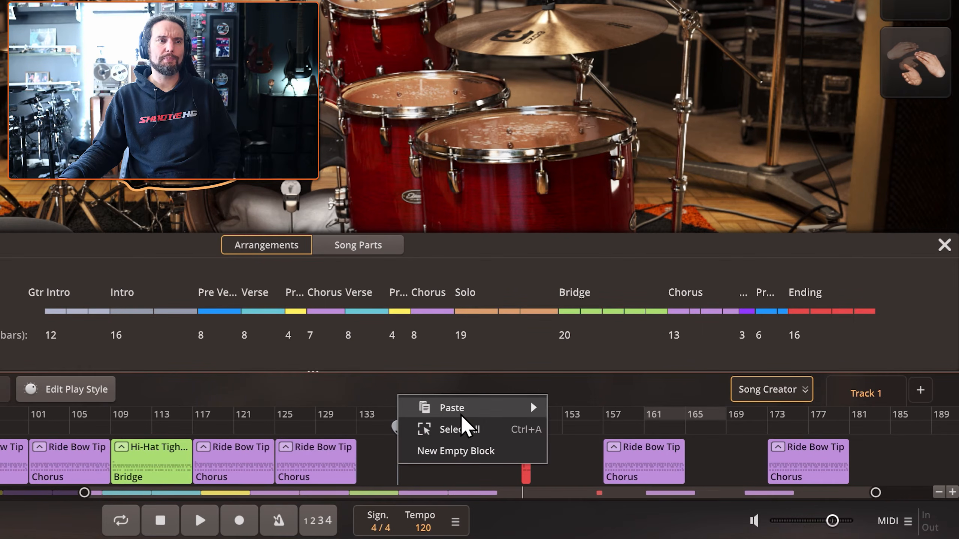
{"action": "mouse_move", "coordinate": [462, 419]}
{"action": "left_click", "coordinate": [622, 240]}
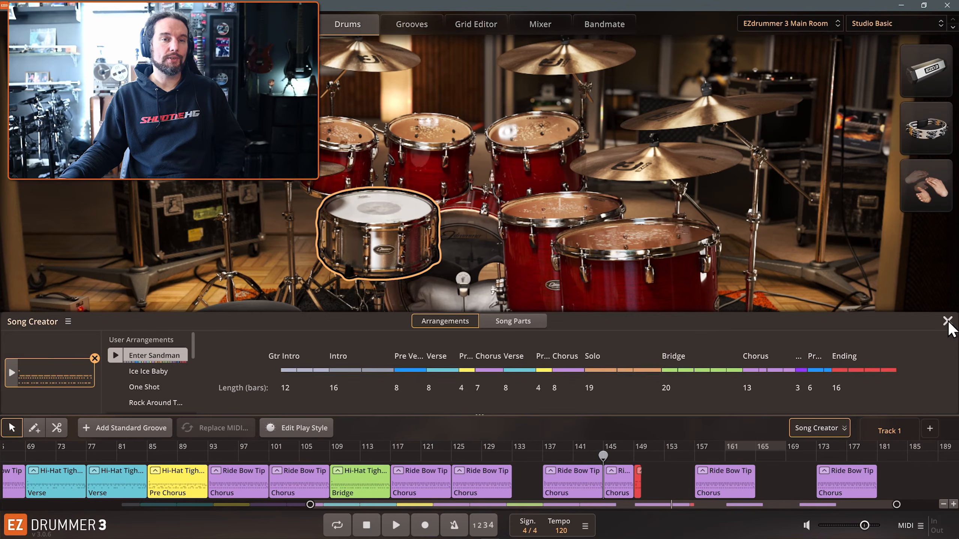
Step: Close Song Creator and try the Pre Chorus 02 and Pre Chorus 03 grooves as replacement MIDI for the Chorus block at bar 101
{"action": "left_click", "coordinate": [948, 322]}
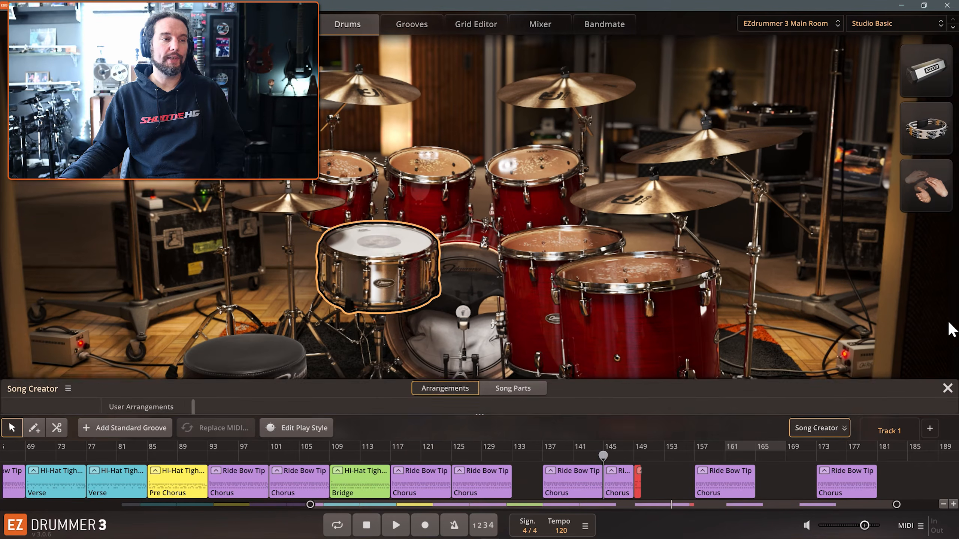
{"action": "left_click", "coordinate": [296, 491]}
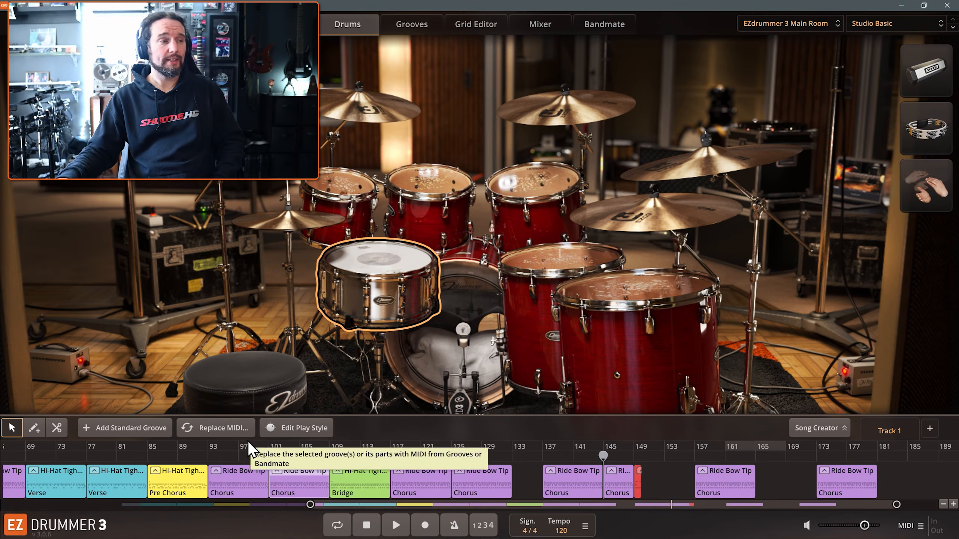
{"action": "left_click", "coordinate": [223, 428]}
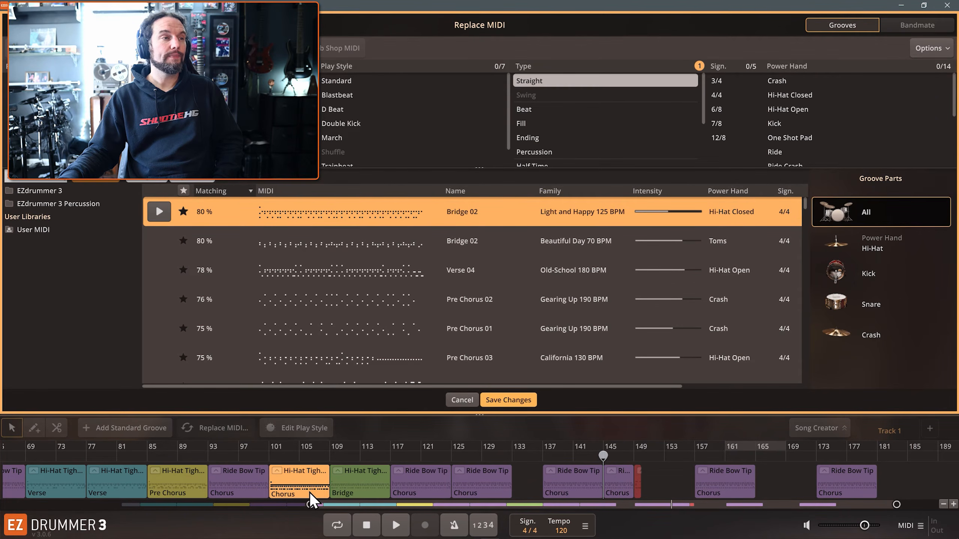
{"action": "left_click", "coordinate": [313, 297]}
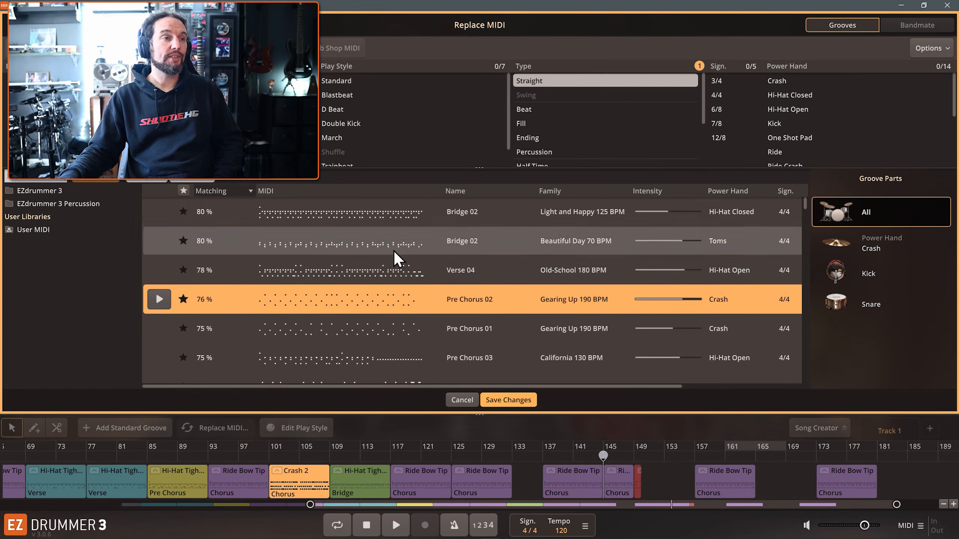
{"action": "scroll", "coordinate": [341, 294], "scroll_direction": "down", "scroll_amount": 1}
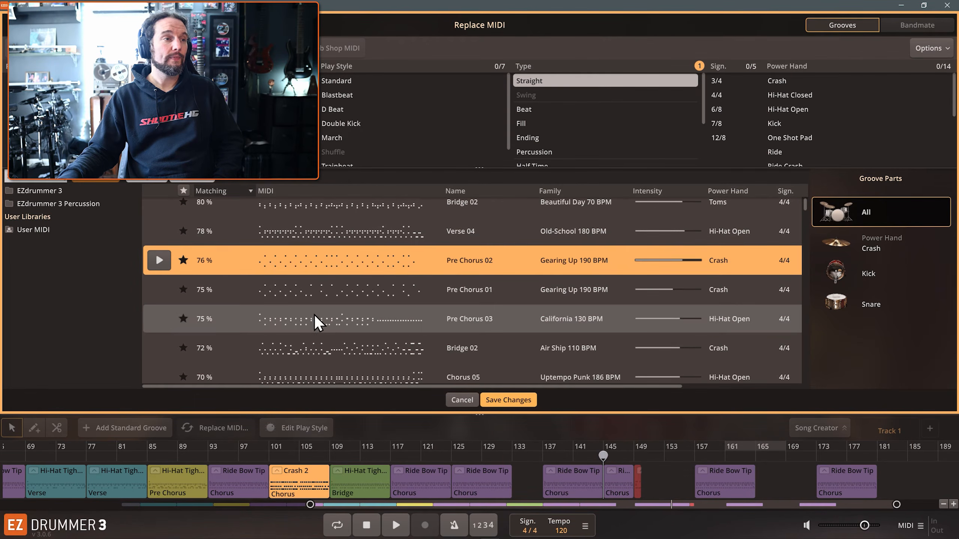
{"action": "left_click", "coordinate": [315, 317]}
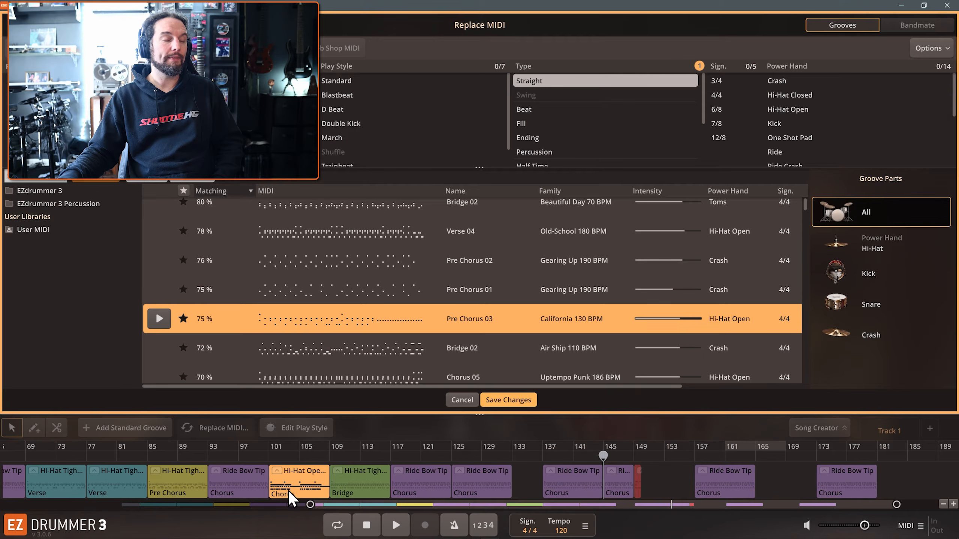
Step: Audition the Bridge 02 groove from Air Ship 110 BPM and save it as the Chorus block's replacement
{"action": "left_click", "coordinate": [301, 356]}
{"action": "left_click", "coordinate": [159, 348]}
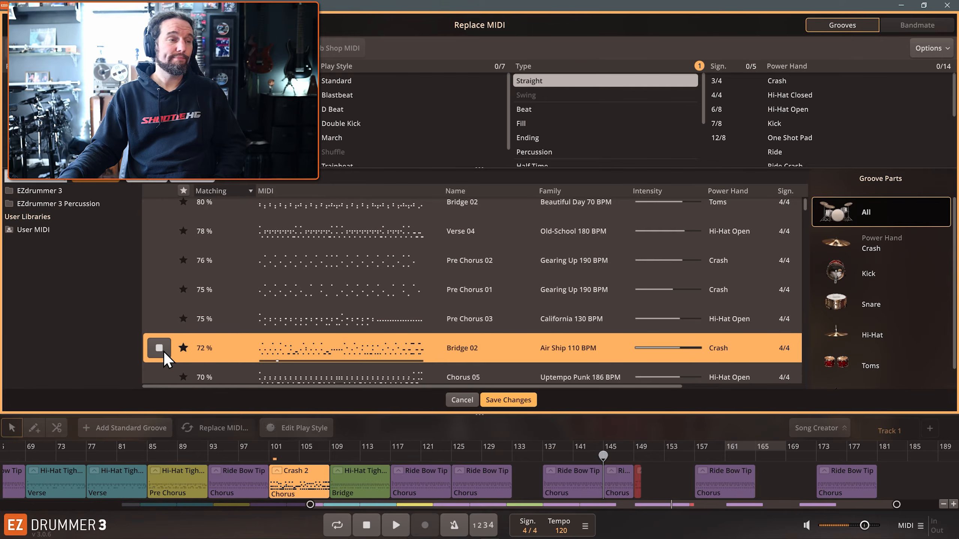
{"action": "left_click", "coordinate": [159, 348]}
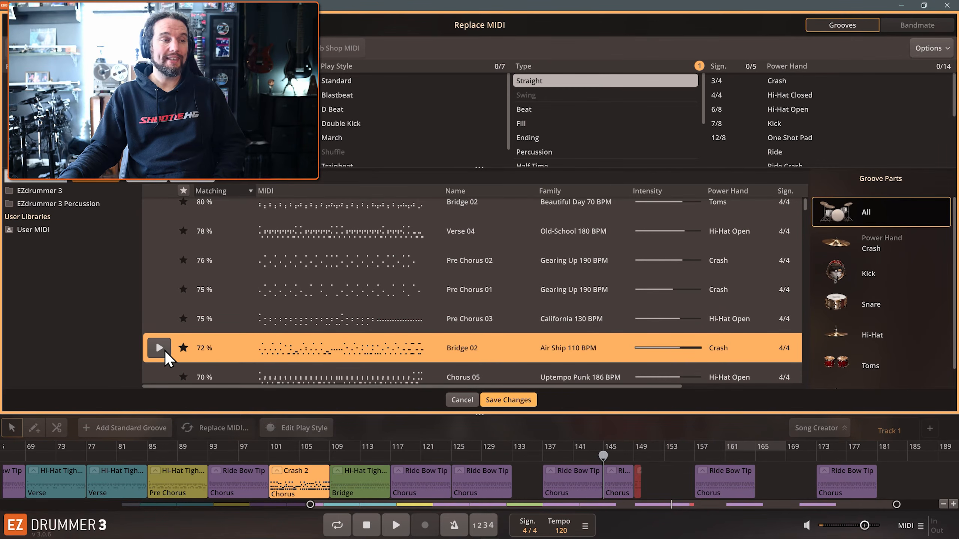
{"action": "left_click", "coordinate": [505, 401]}
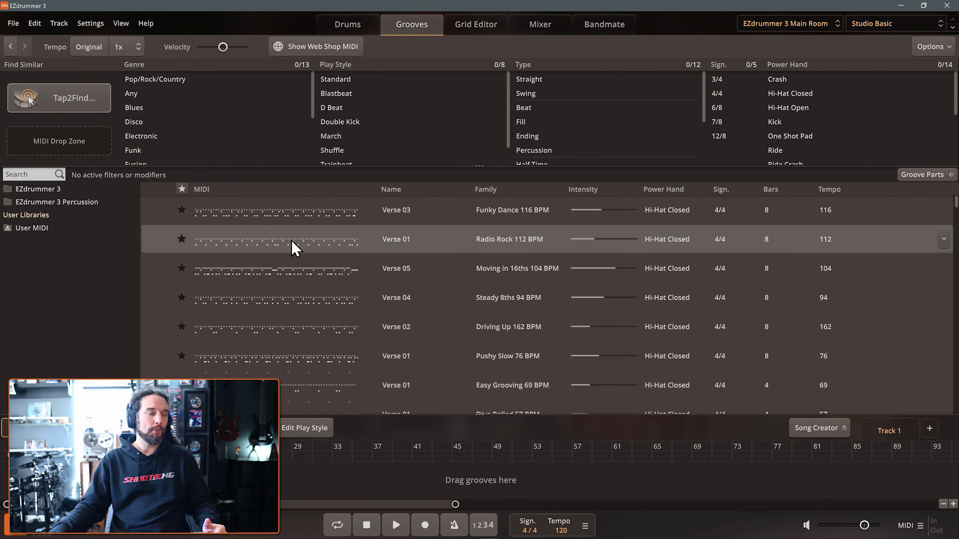
Step: Audition the Verse 01 groove from Radio Rock 112 BPM and place it on the empty track at bar 33
{"action": "left_click", "coordinate": [154, 244]}
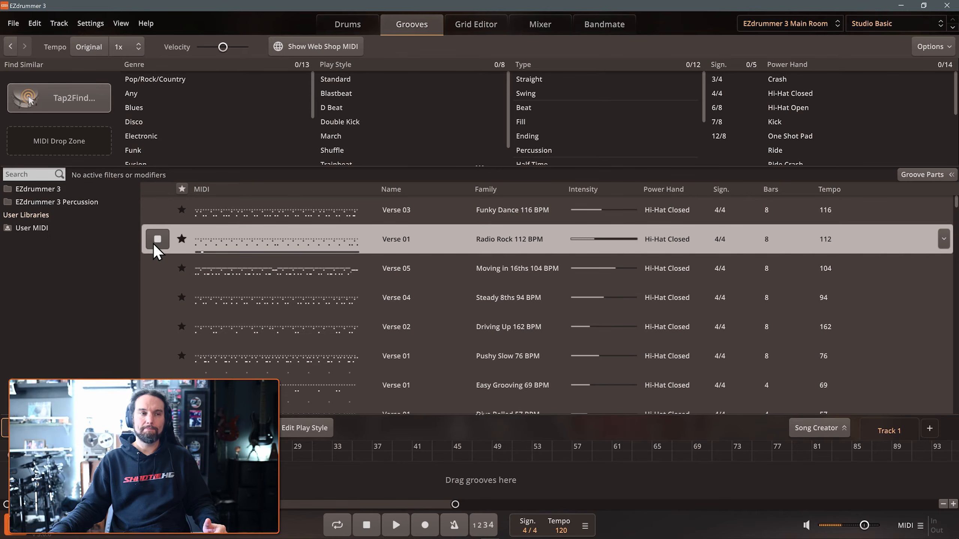
{"action": "left_click", "coordinate": [155, 244]}
{"action": "left_click_drag", "start_coordinate": [244, 245], "coordinate": [356, 487]}
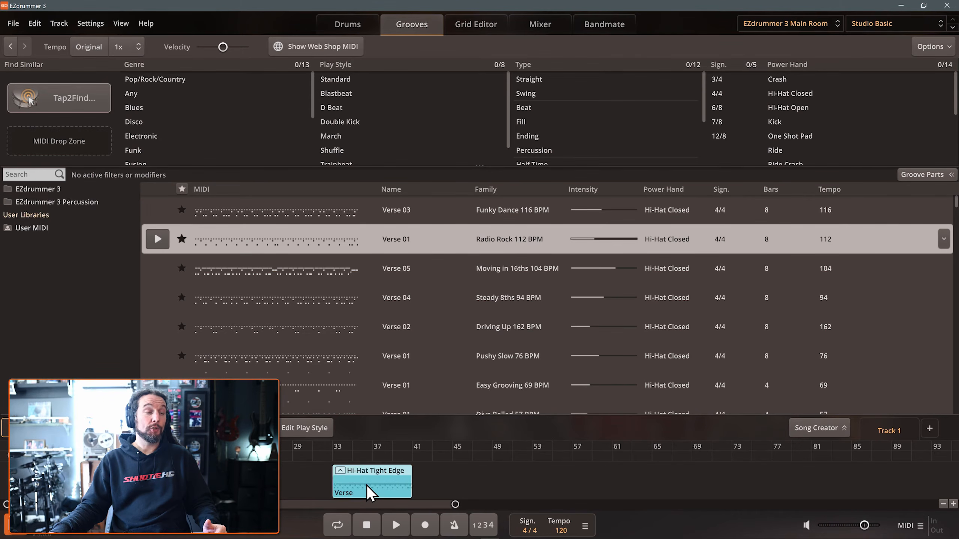
Step: Set the loop area to the Verse block and start playback
{"action": "right_click", "coordinate": [366, 488]}
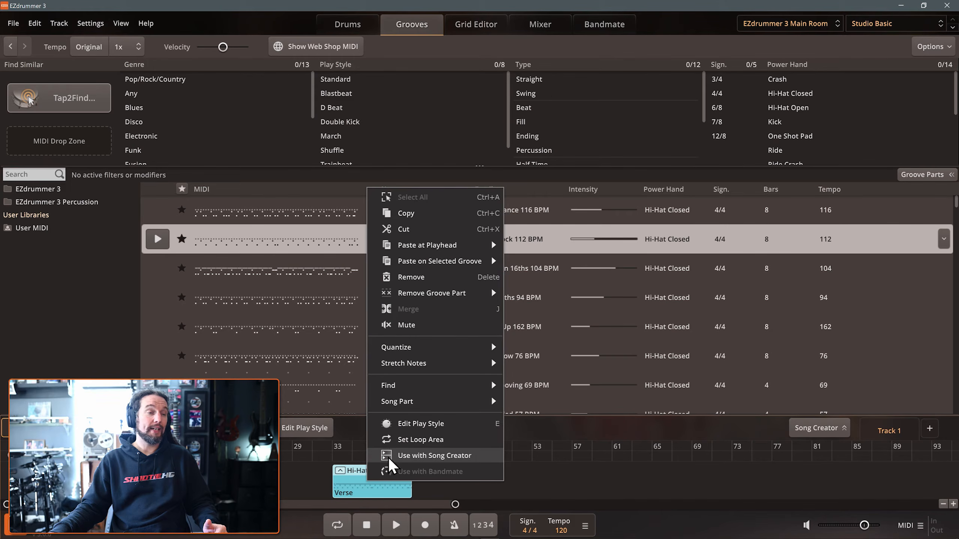
{"action": "left_click", "coordinate": [400, 441]}
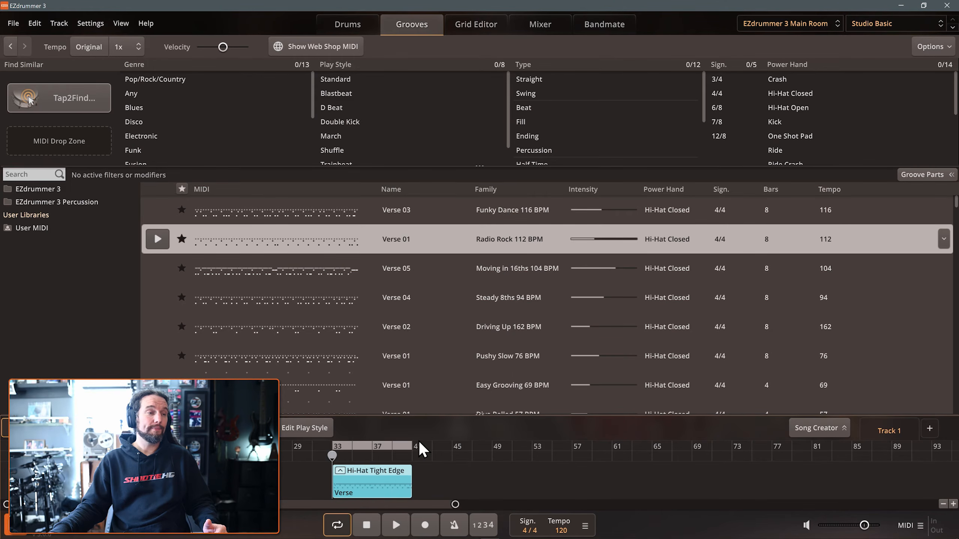
{"action": "left_click", "coordinate": [398, 527]}
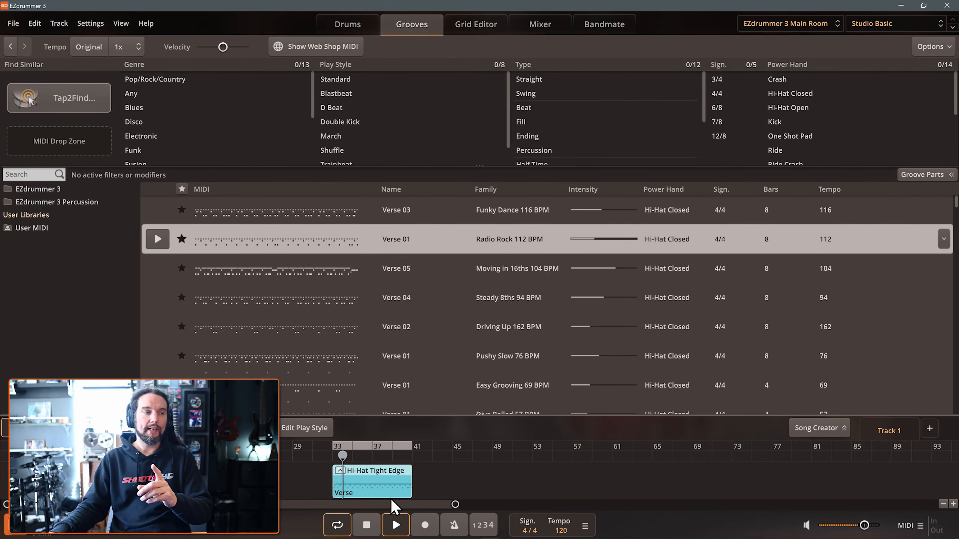
Step: Open Edit Play Style for the Verse block, try selecting the snare, and choose Kick as the instrument to adjust
{"action": "right_click", "coordinate": [371, 485]}
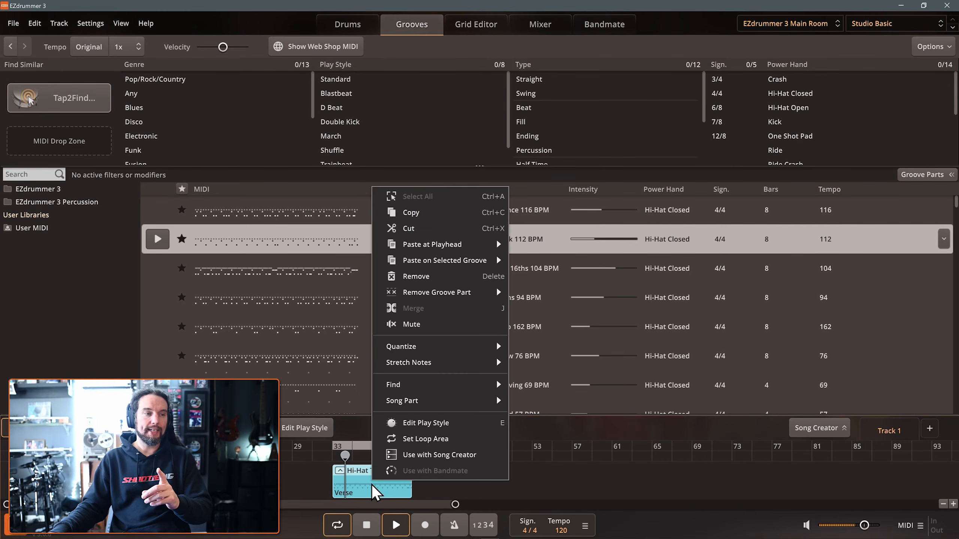
{"action": "left_click", "coordinate": [404, 425]}
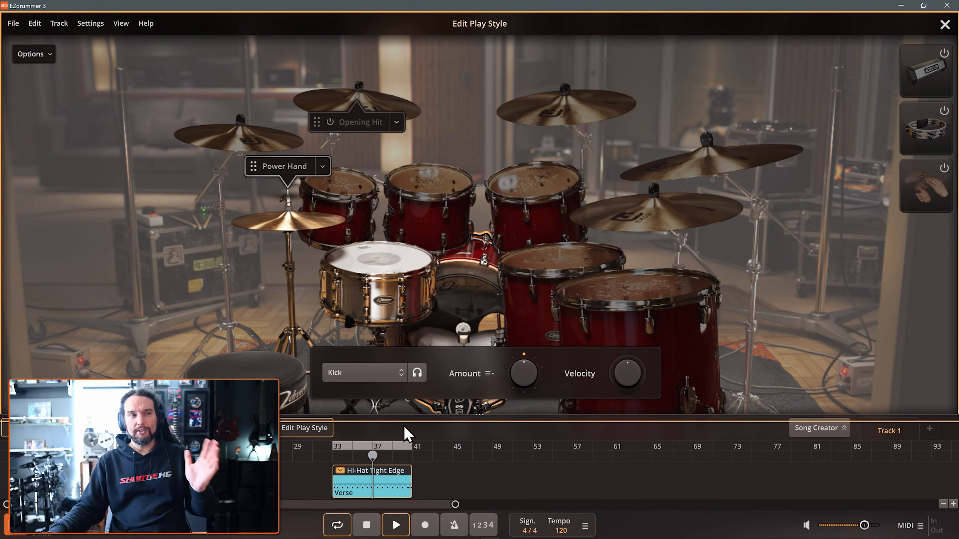
{"action": "left_click", "coordinate": [380, 262]}
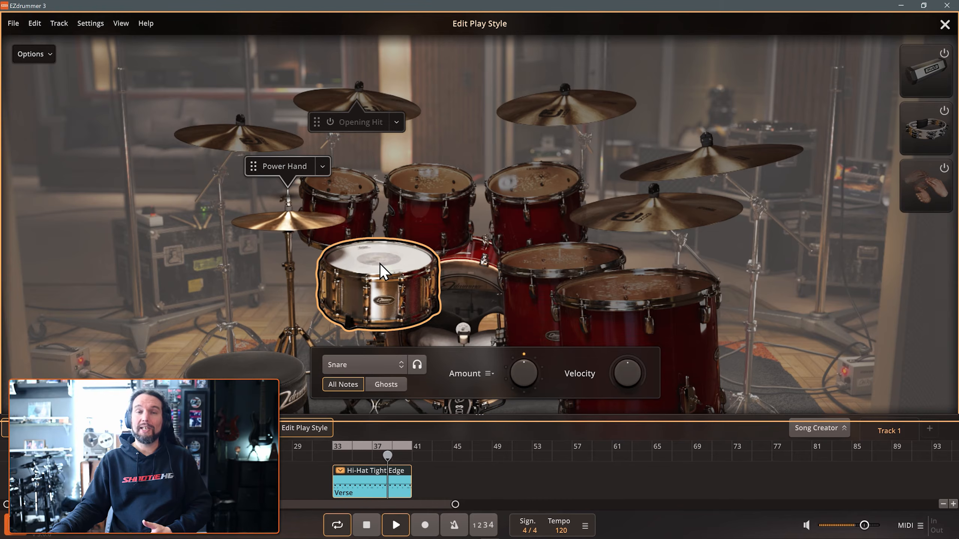
{"action": "left_click", "coordinate": [470, 295]}
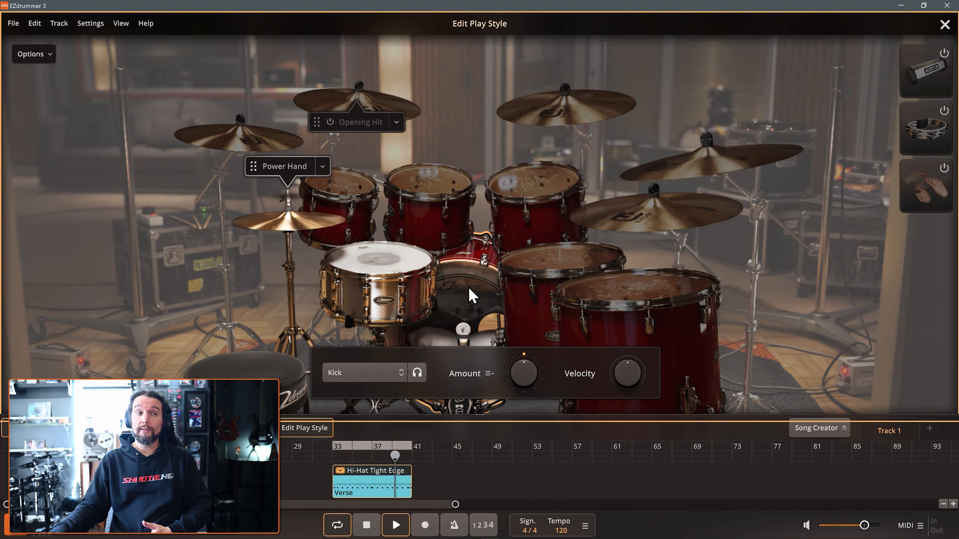
{"action": "left_click", "coordinate": [384, 370]}
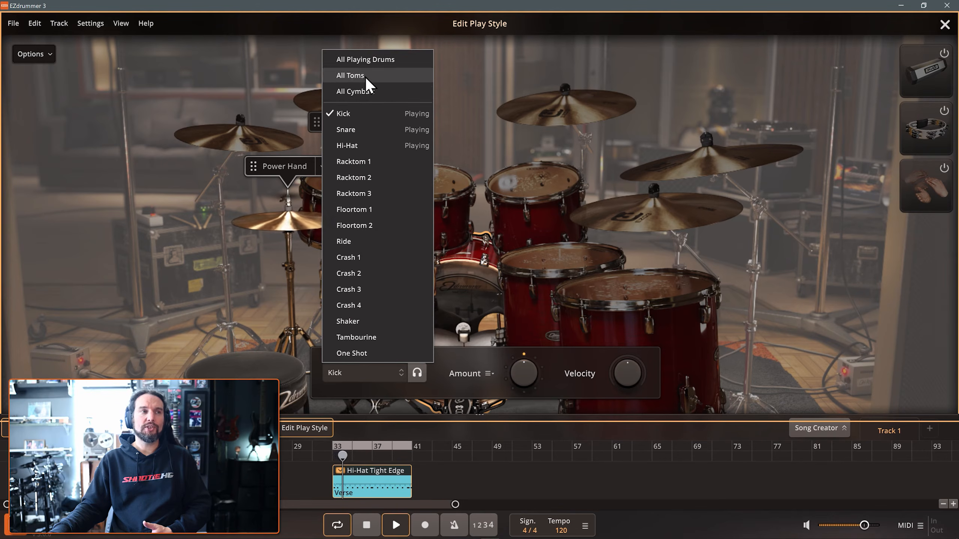
{"action": "left_click", "coordinate": [344, 113]}
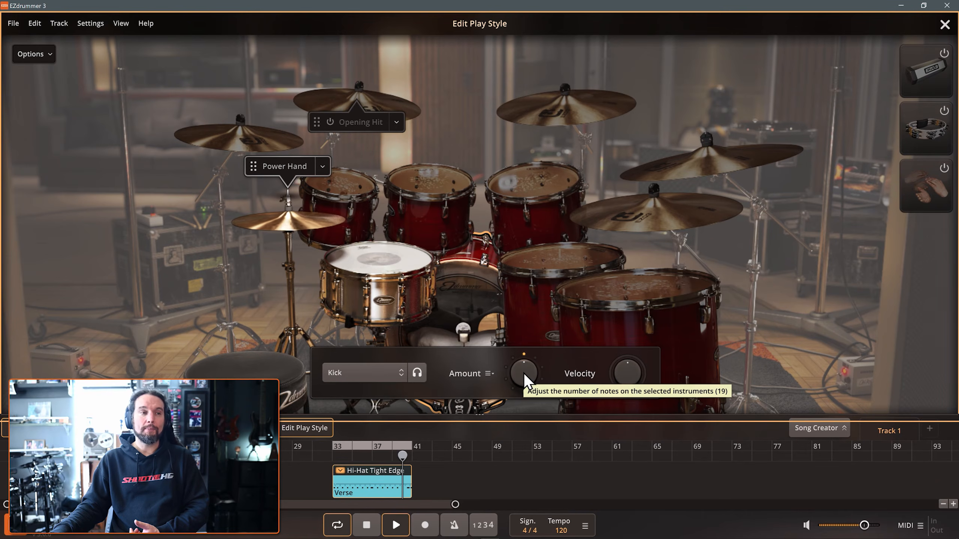
Step: Try the kick's Amount at 48 and 0 notes, and set it to 16 notes
{"action": "left_click_drag", "start_coordinate": [524, 373], "coordinate": [515, 337]}
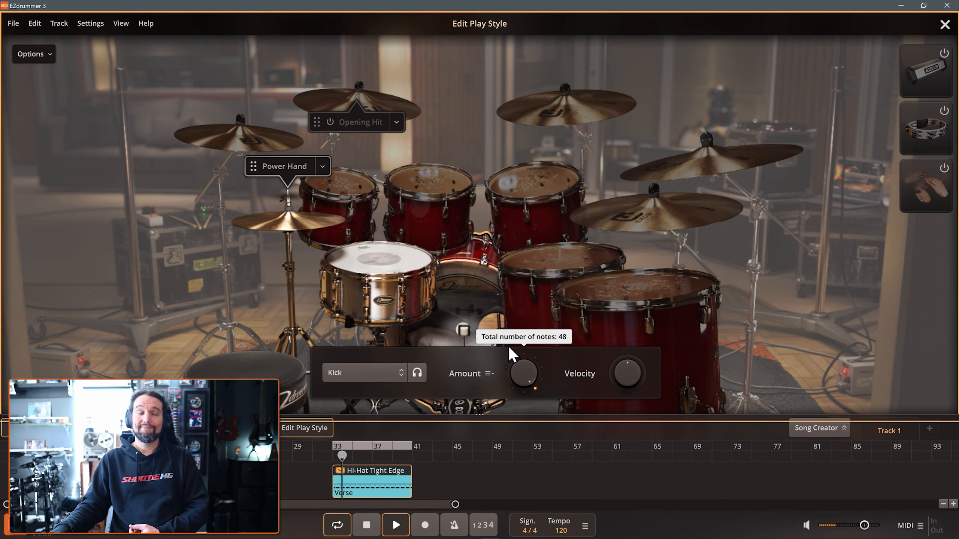
{"action": "left_click_drag", "start_coordinate": [524, 365], "coordinate": [520, 426]}
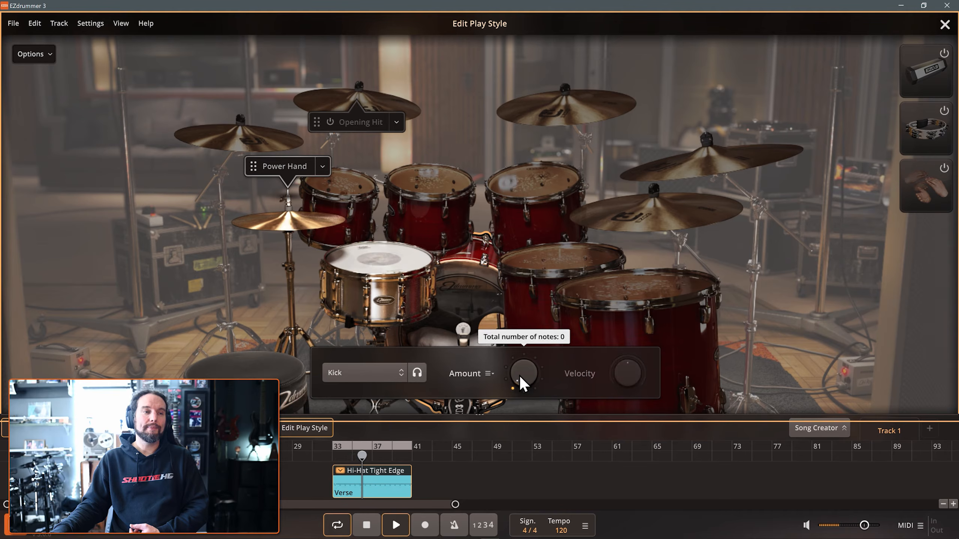
{"action": "left_click_drag", "start_coordinate": [520, 376], "coordinate": [515, 361]}
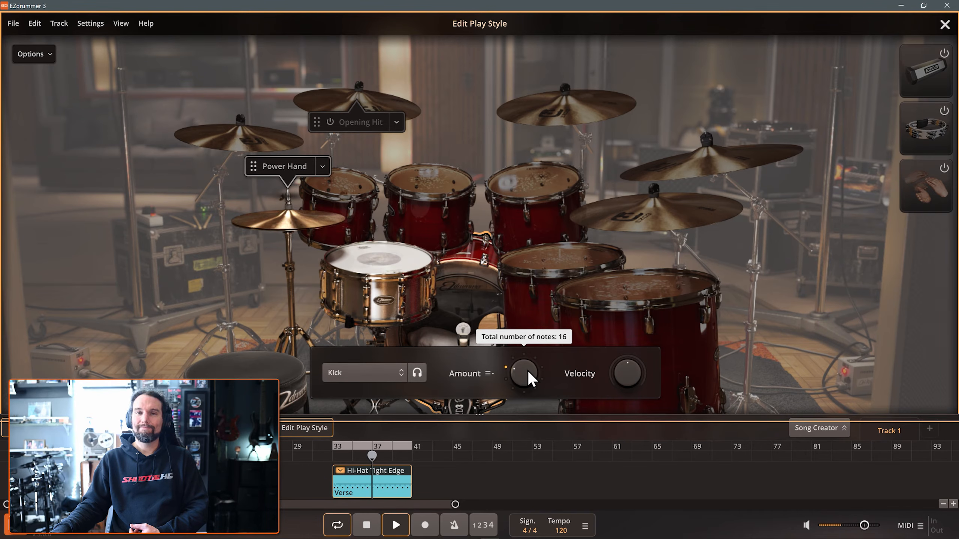
Step: Try fewer kick notes, reset the kick's Amount to its default, and try changing the kick's Velocity
{"action": "left_click_drag", "start_coordinate": [529, 370], "coordinate": [519, 378]}
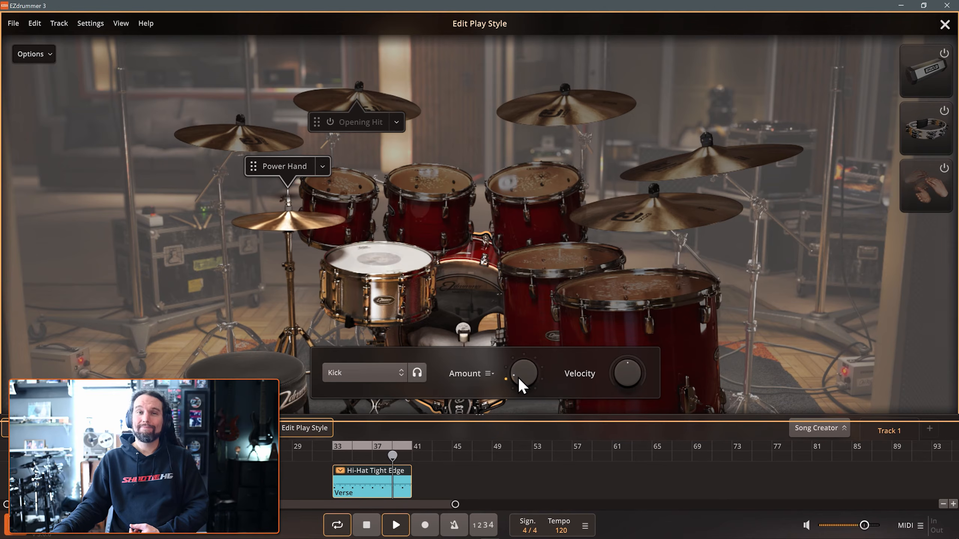
{"action": "double_click", "coordinate": [518, 377]}
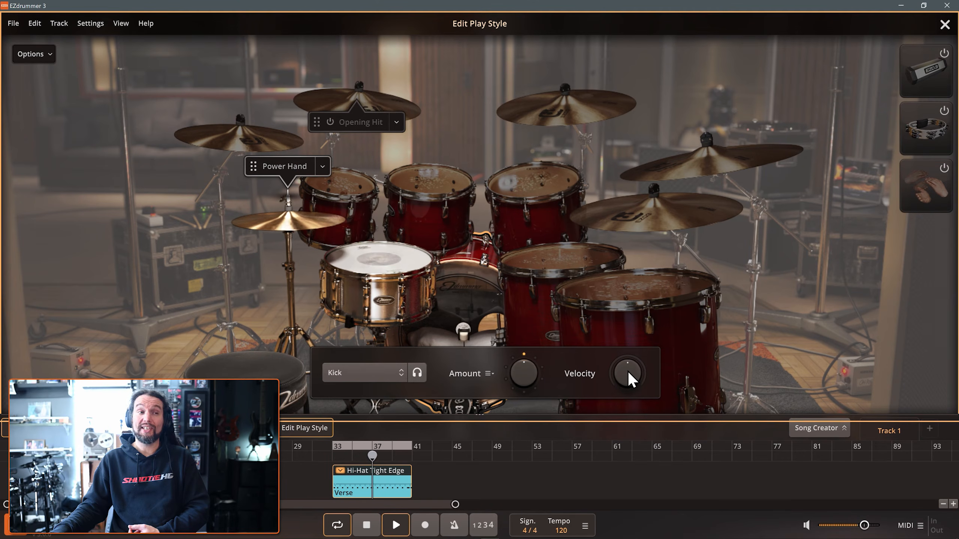
{"action": "mouse_move", "coordinate": [628, 371]}
{"action": "left_mouse_down"}
{"action": "mouse_move", "coordinate": [625, 386]}
{"action": "mouse_move", "coordinate": [618, 364]}
{"action": "left_mouse_up"}
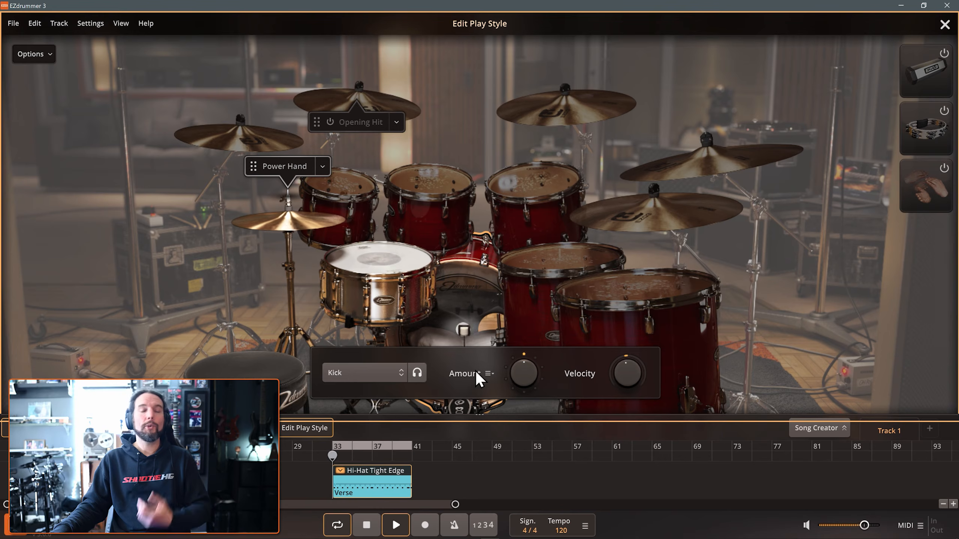
Step: Solo the kick, try its Velocity and Amount adjustments during playback, and stop playback
{"action": "left_click", "coordinate": [418, 371]}
{"action": "left_click_drag", "start_coordinate": [629, 370], "coordinate": [610, 352]}
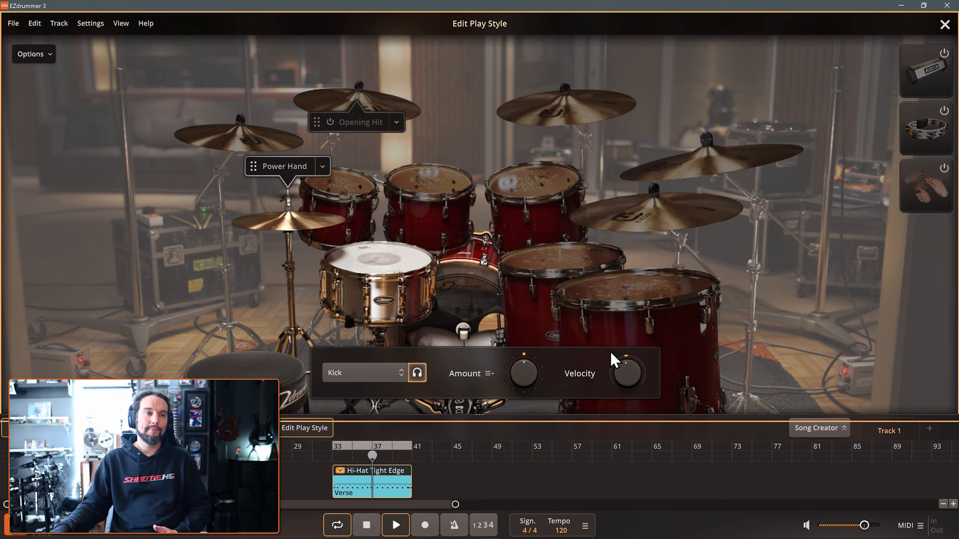
{"action": "left_click_drag", "start_coordinate": [533, 368], "coordinate": [516, 355]}
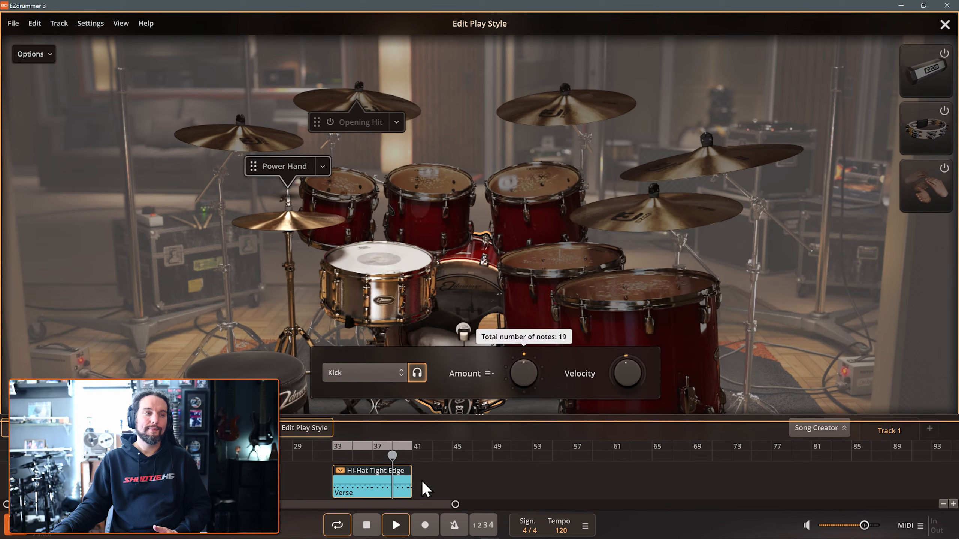
{"action": "left_click", "coordinate": [367, 525]}
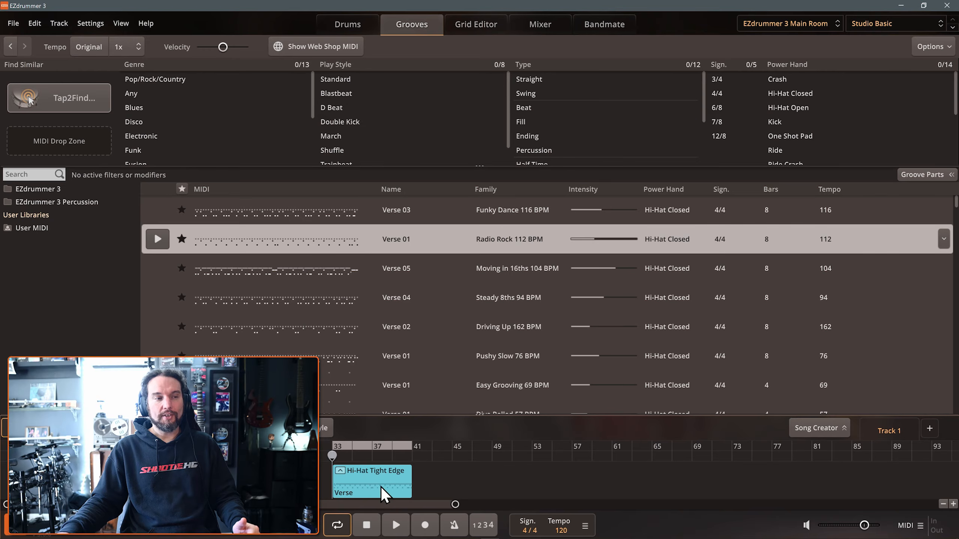
Step: Open the Verse block's notes in the Grid Editor
{"action": "double_click", "coordinate": [376, 487]}
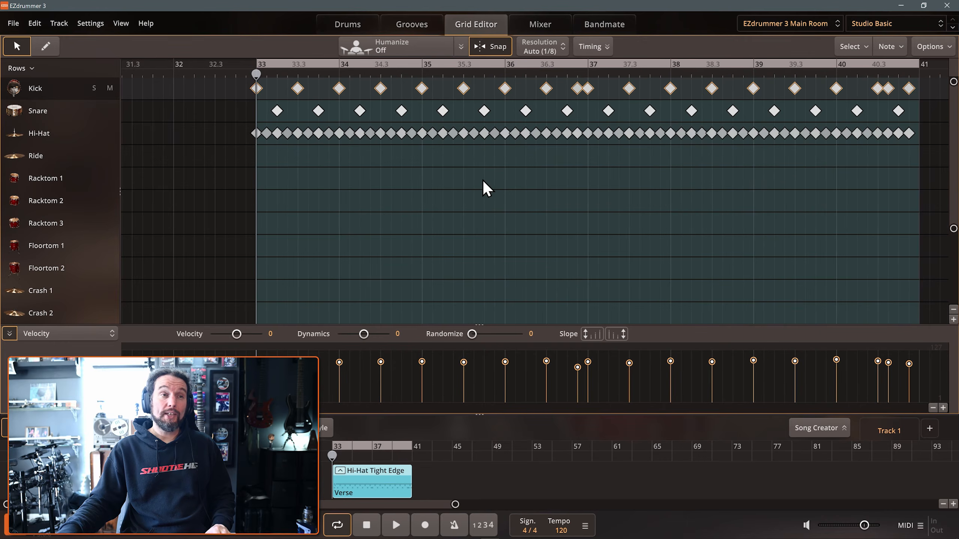
{"action": "scroll", "coordinate": [484, 185], "scroll_direction": "down", "scroll_amount": 1}
{"action": "scroll", "coordinate": [483, 185], "scroll_direction": "up", "scroll_amount": 1}
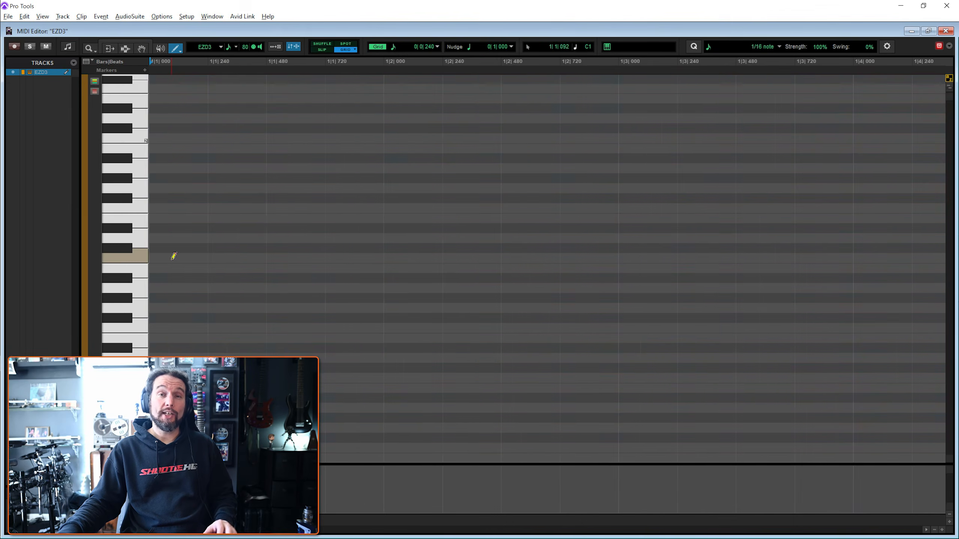
Step: Switch to the Pro Tools MIDI editor and draw alternating notes on the EZD3 track, starting with C1 at 1|1|000 and D1 at 1|1|480
{"action": "left_click", "coordinate": [173, 258]}
{"action": "left_click", "coordinate": [294, 238]}
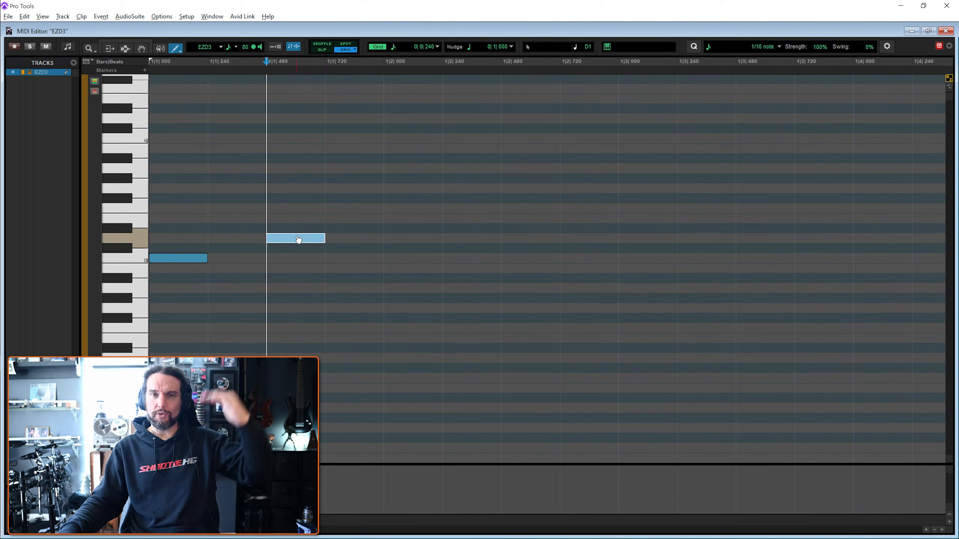
{"action": "left_click", "coordinate": [414, 258]}
{"action": "mouse_move", "coordinate": [525, 227]}
{"action": "left_mouse_down"}
{"action": "mouse_move", "coordinate": [526, 108]}
{"action": "mouse_move", "coordinate": [526, 137]}
{"action": "mouse_move", "coordinate": [525, 128]}
{"action": "left_mouse_up"}
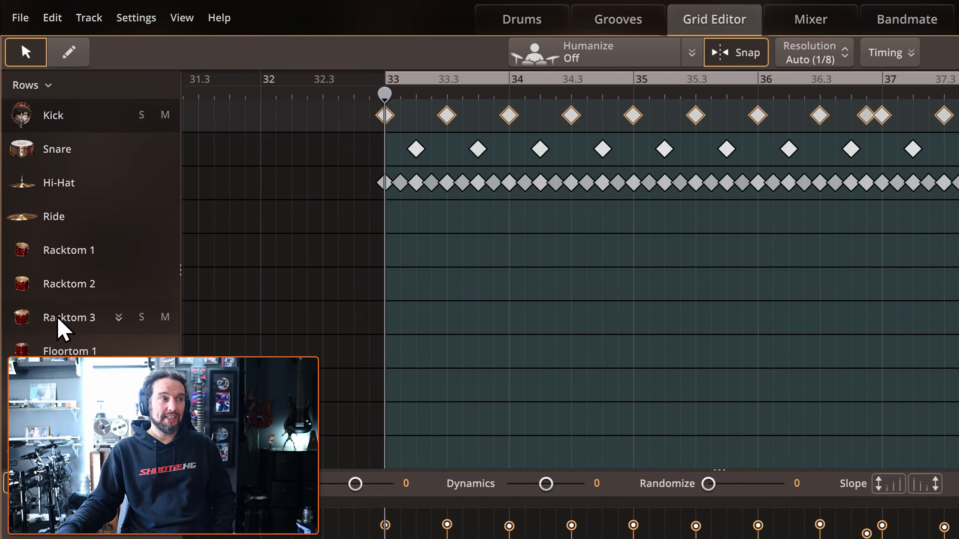
Step: In EZdrummer's Grid Editor, select the Snare and Hi-Hat rows in turn, and try soloing and muting the Hi-Hat
{"action": "left_click", "coordinate": [64, 153]}
{"action": "left_click", "coordinate": [63, 185]}
{"action": "left_click", "coordinate": [141, 182]}
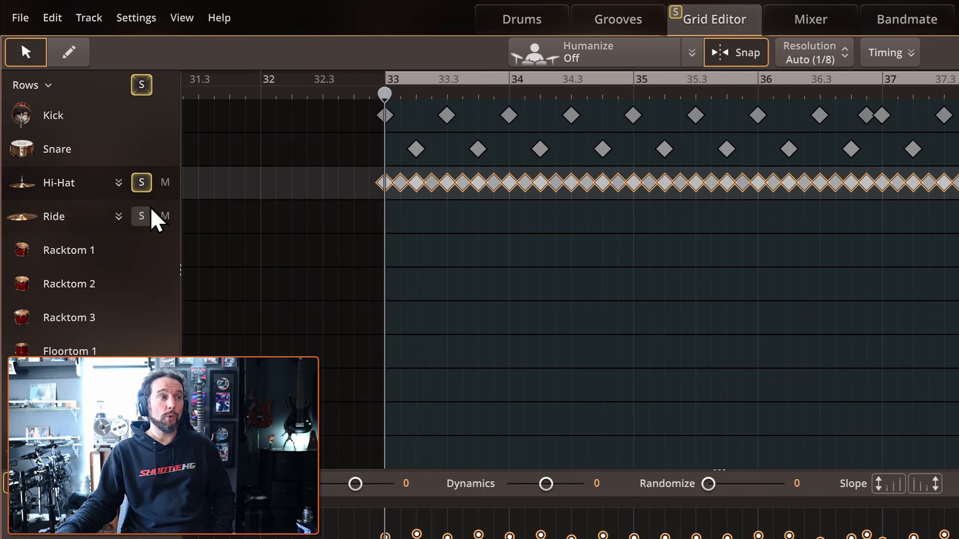
{"action": "left_click", "coordinate": [164, 183]}
{"action": "left_click", "coordinate": [147, 183]}
{"action": "left_click", "coordinate": [165, 183]}
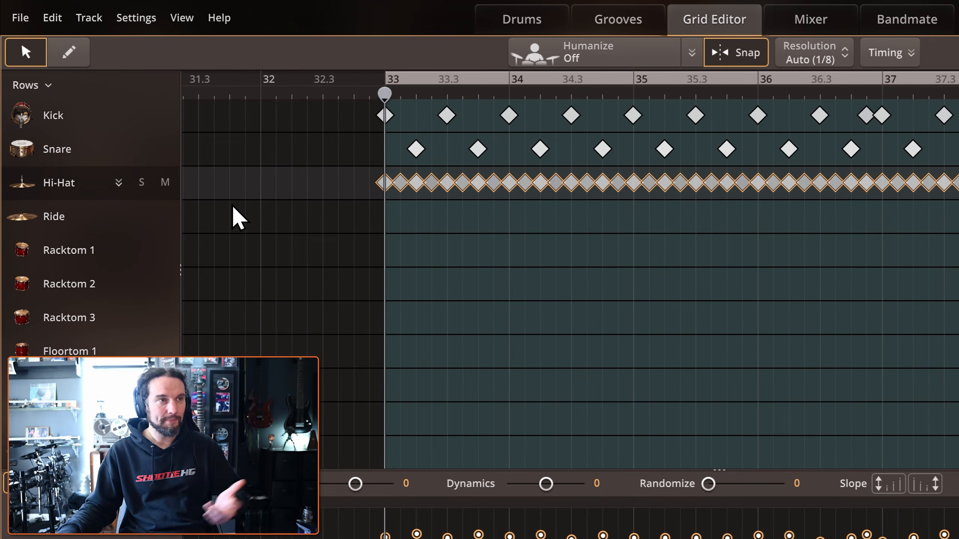
Step: Set the grid resolution to straight 1/8 and turn on Humanize for the selected hi-hat notes
{"action": "left_click", "coordinate": [807, 60]}
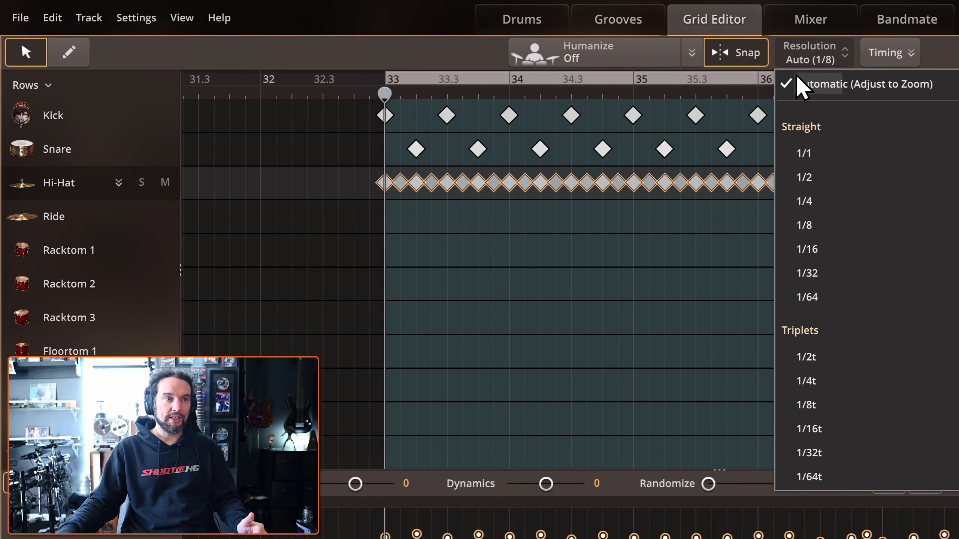
{"action": "left_click", "coordinate": [808, 226]}
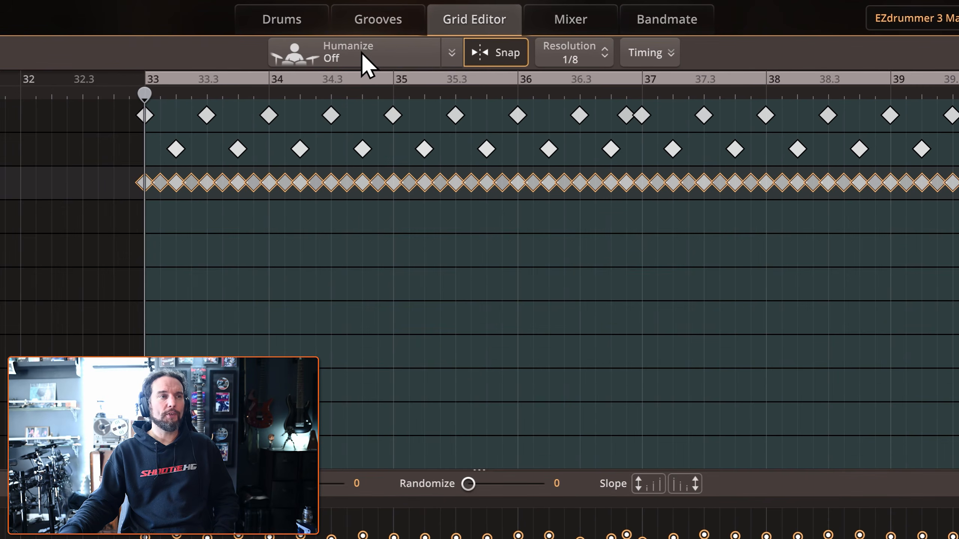
{"action": "left_click", "coordinate": [400, 50]}
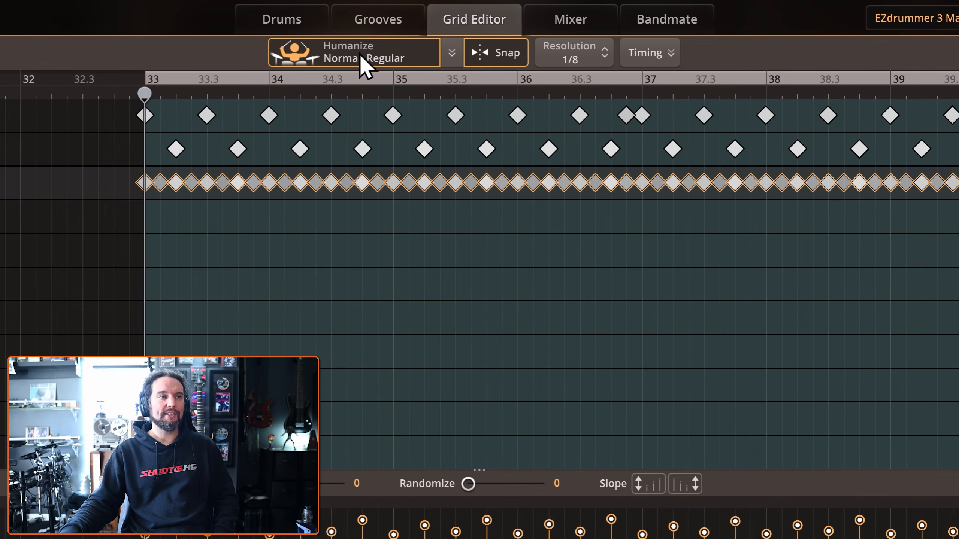
Step: Examine the Humanize velocity styles and microtiming choices, plus the Grid Editor's note selection, snap, nudge and MIDI editing options
{"action": "left_click", "coordinate": [451, 51]}
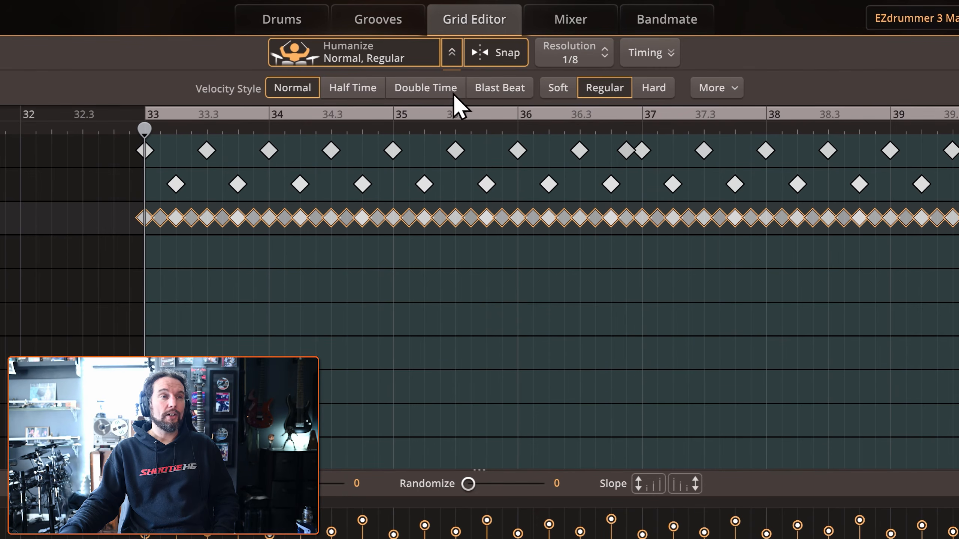
{"action": "left_click", "coordinate": [729, 87]}
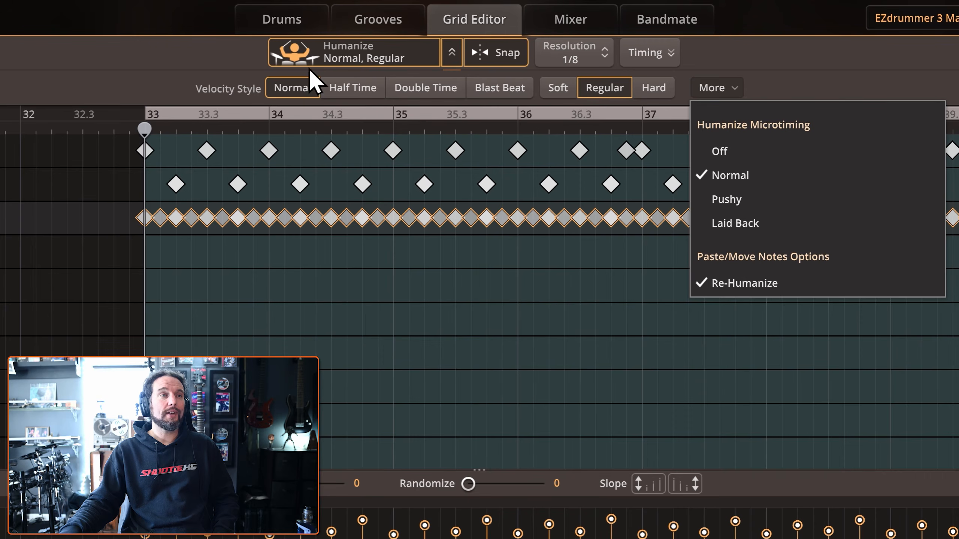
{"action": "left_click", "coordinate": [737, 57]}
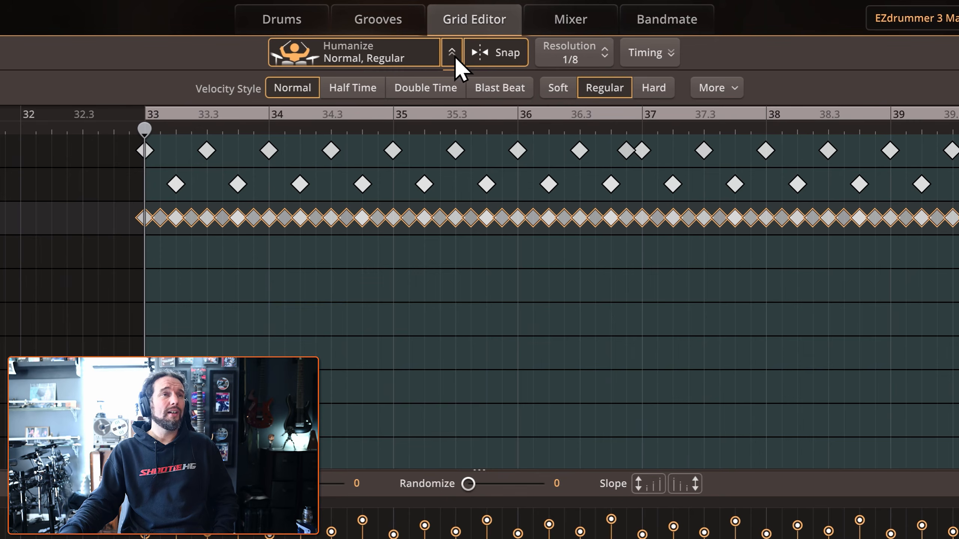
{"action": "left_click", "coordinate": [452, 52]}
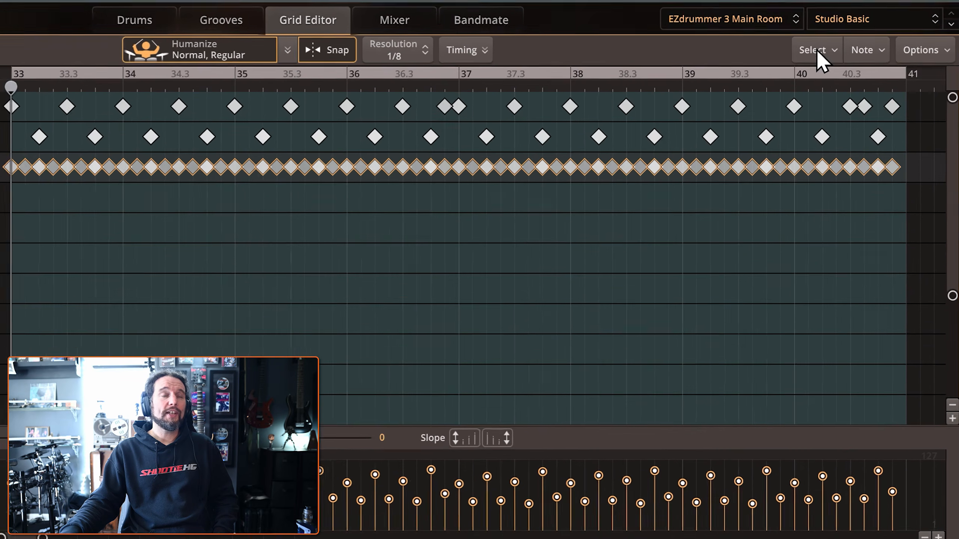
{"action": "left_click", "coordinate": [854, 46]}
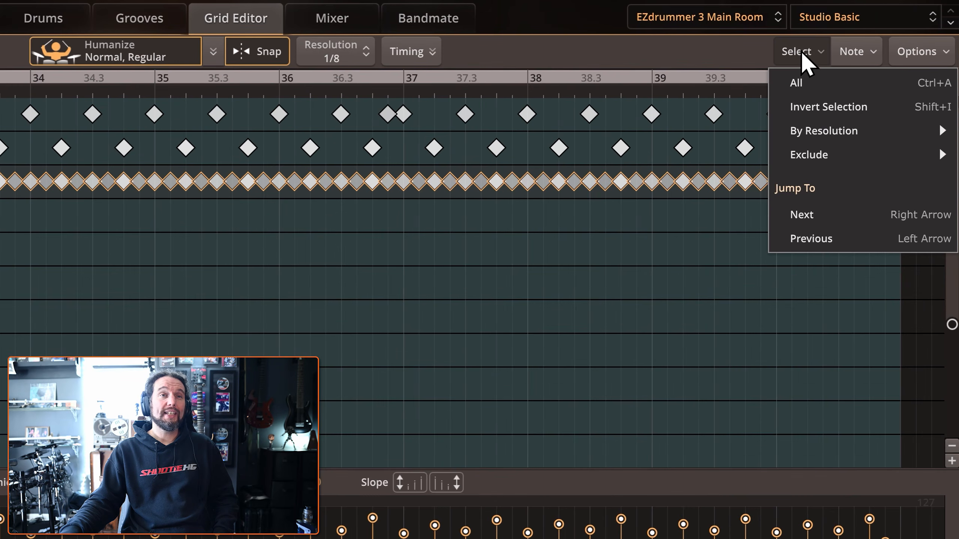
{"action": "left_click", "coordinate": [897, 47]}
{"action": "left_click", "coordinate": [929, 52]}
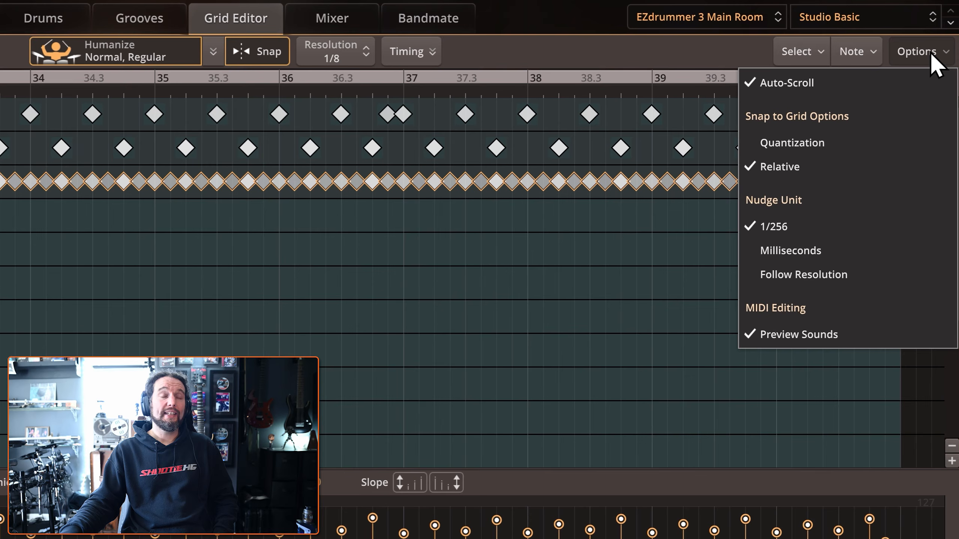
{"action": "left_click", "coordinate": [650, 52]}
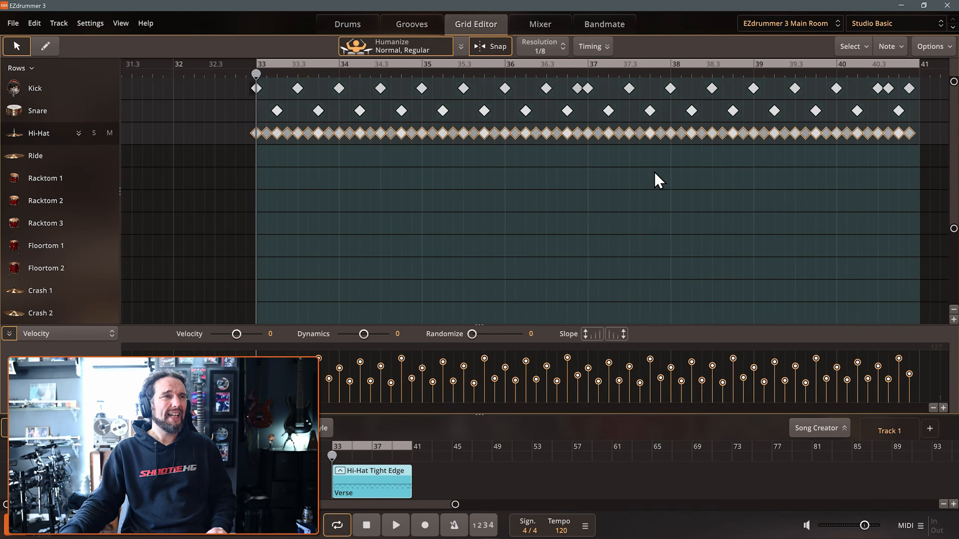
Step: Set the loop area from bar 43 to bar 45 in the empty space after the Verse block
{"action": "scroll", "coordinate": [453, 240], "scroll_direction": "right", "scroll_amount": 5}
{"action": "scroll", "coordinate": [601, 183], "scroll_direction": "right", "scroll_amount": 10}
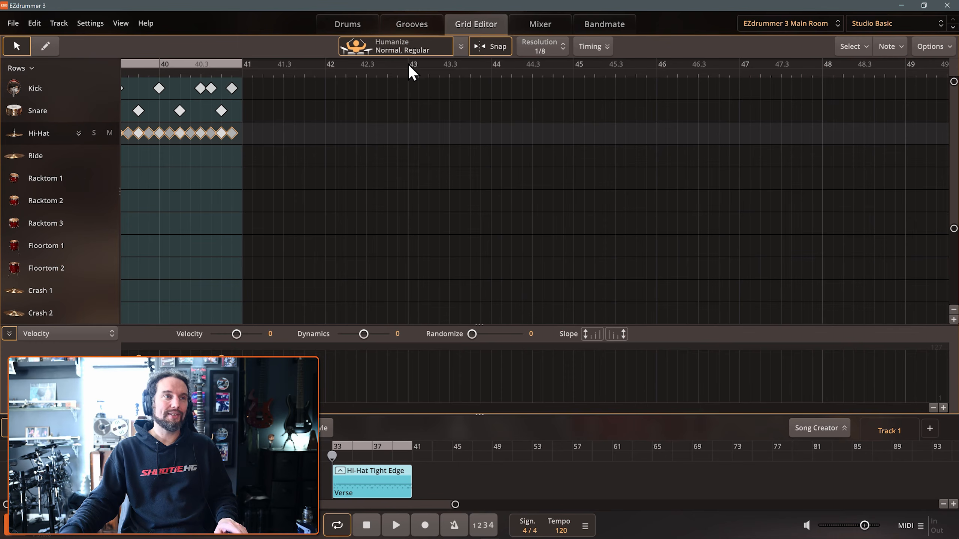
{"action": "left_click_drag", "start_coordinate": [412, 61], "coordinate": [571, 62]}
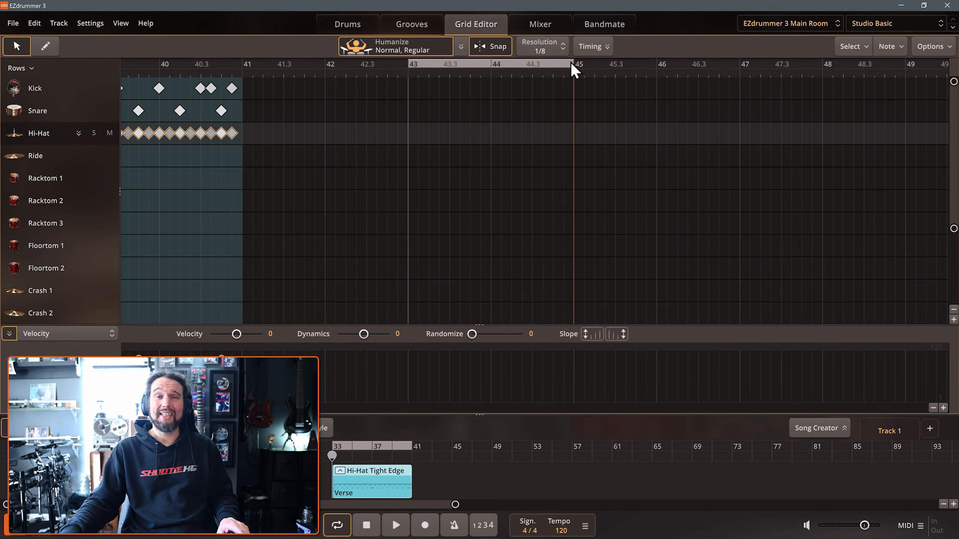
{"action": "scroll", "coordinate": [469, 145], "scroll_direction": "up", "scroll_amount": 4}
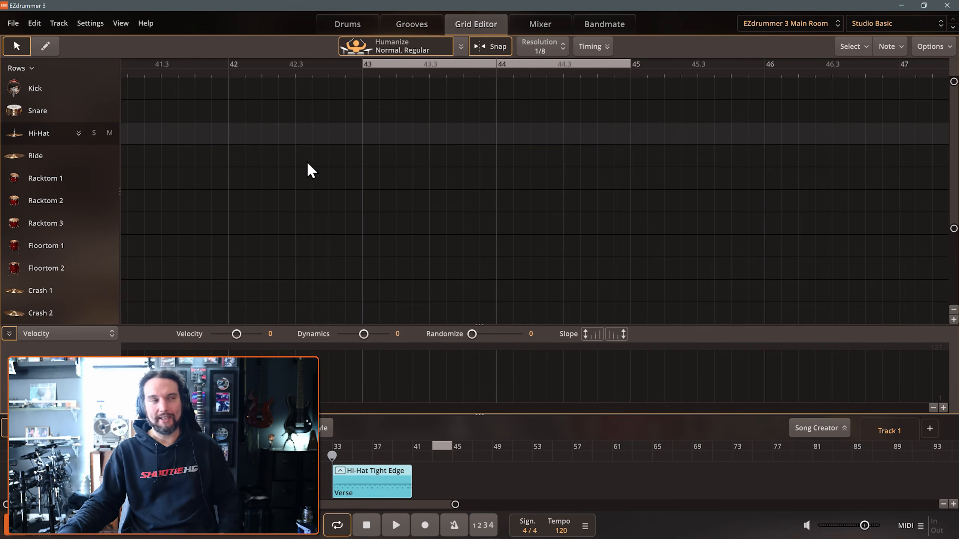
Step: With the Pencil tool and 1/8 resolution, draw kick notes at 43, 43.3, 44 and 44.3
{"action": "left_click", "coordinate": [53, 43]}
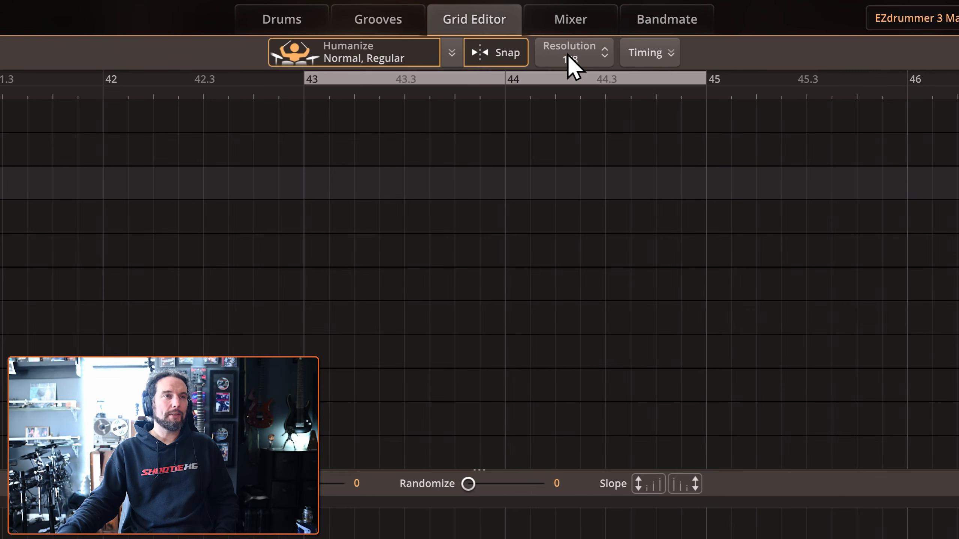
{"action": "left_click", "coordinate": [570, 55]}
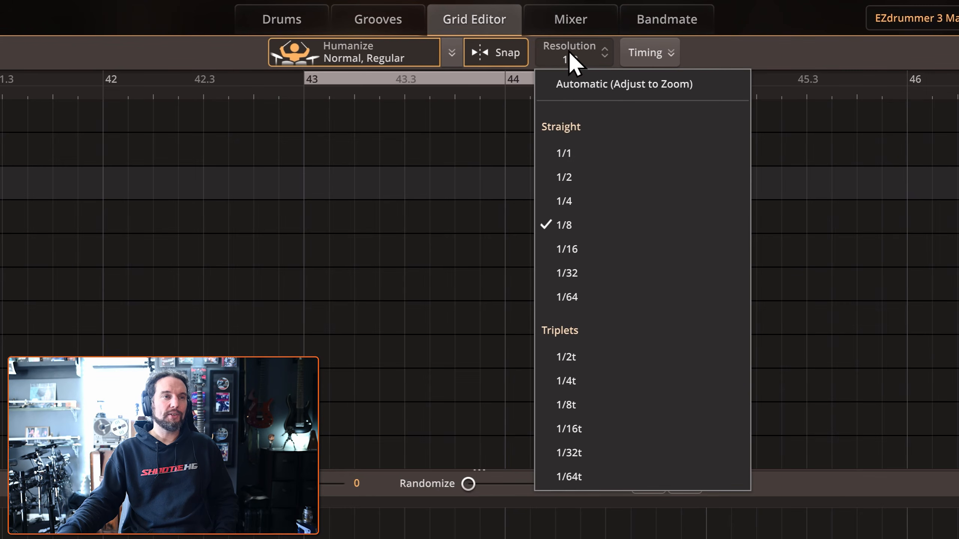
{"action": "left_click", "coordinate": [577, 223]}
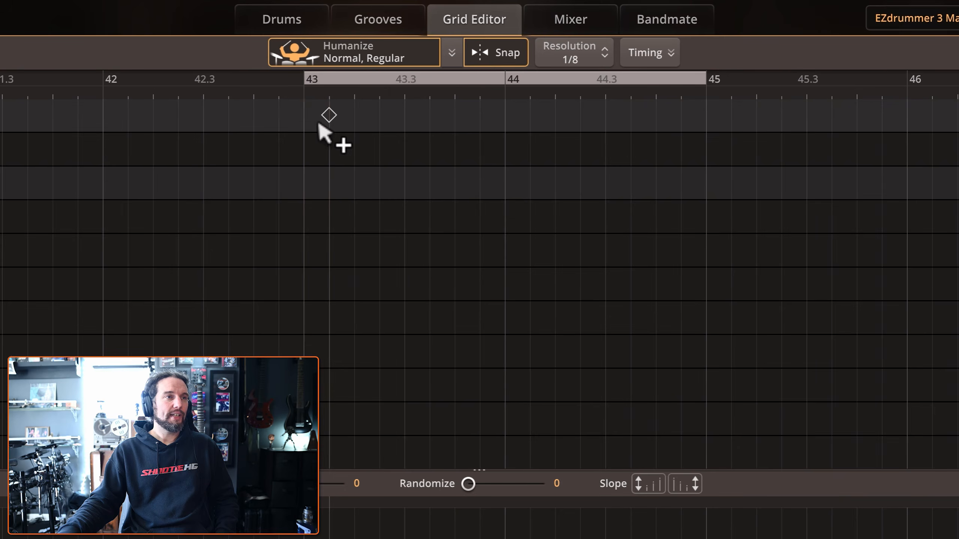
{"action": "left_click", "coordinate": [304, 127]}
{"action": "left_click", "coordinate": [401, 119]}
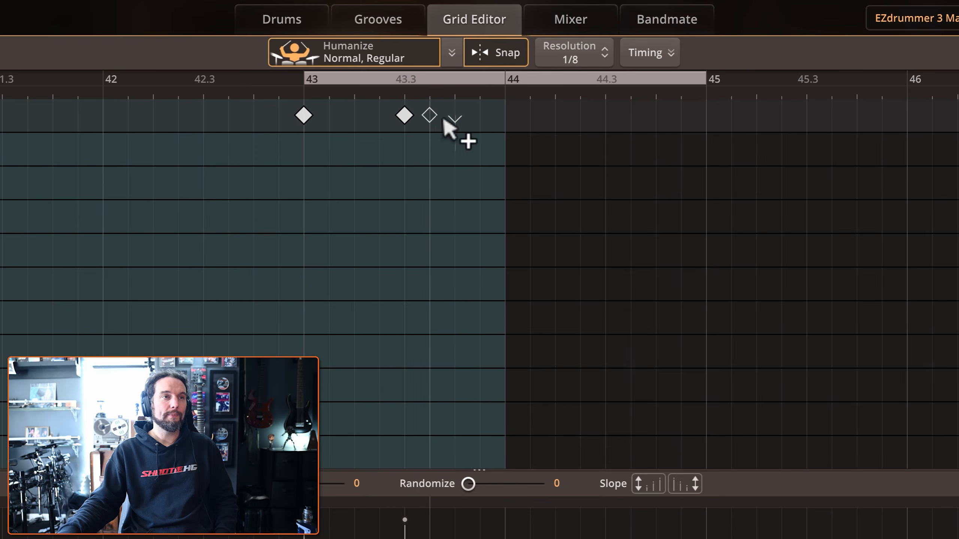
{"action": "left_click", "coordinate": [503, 115]}
{"action": "left_click", "coordinate": [606, 116]}
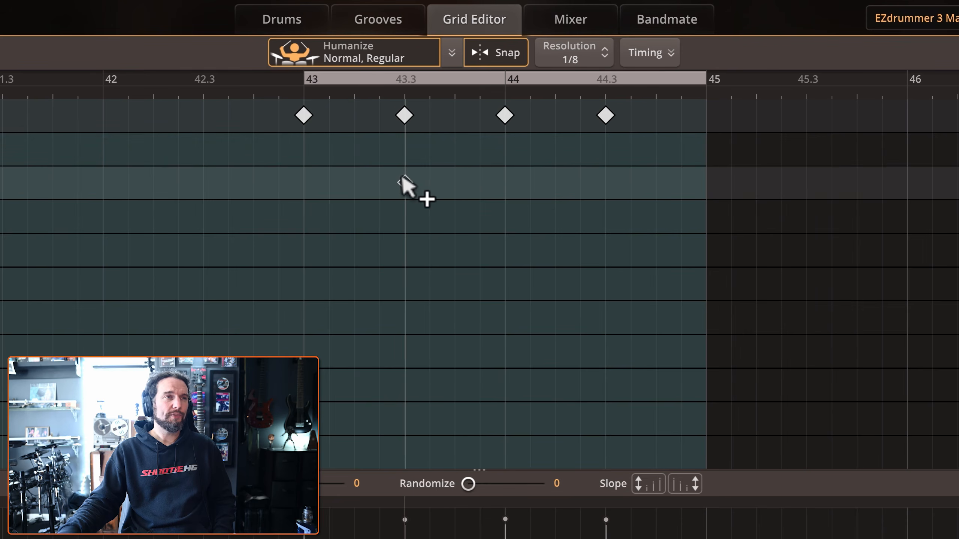
Step: Draw snare notes at 43.2, 43.4, 44.2 and 44.4
{"action": "scroll", "coordinate": [406, 185], "scroll_direction": "up", "scroll_amount": 3}
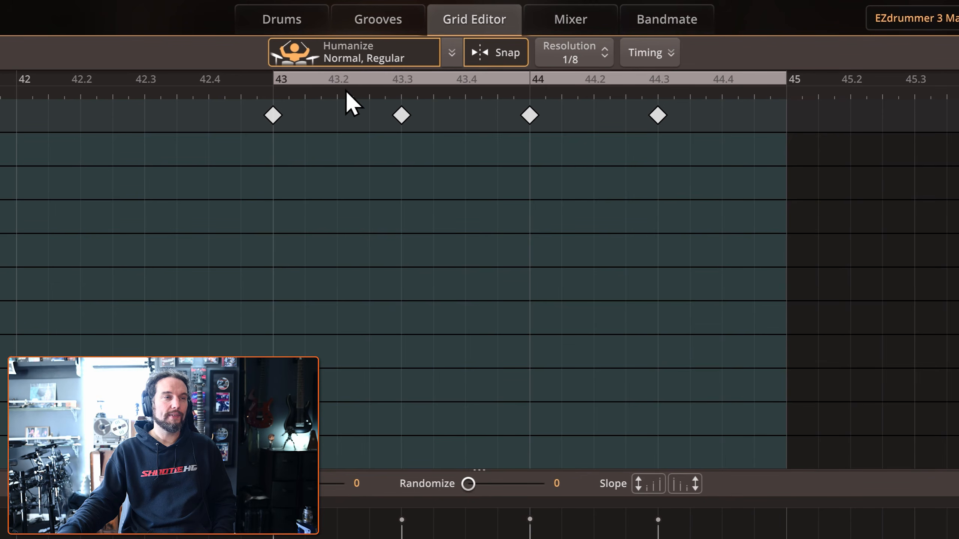
{"action": "left_click", "coordinate": [336, 150]}
{"action": "left_click", "coordinate": [464, 151]}
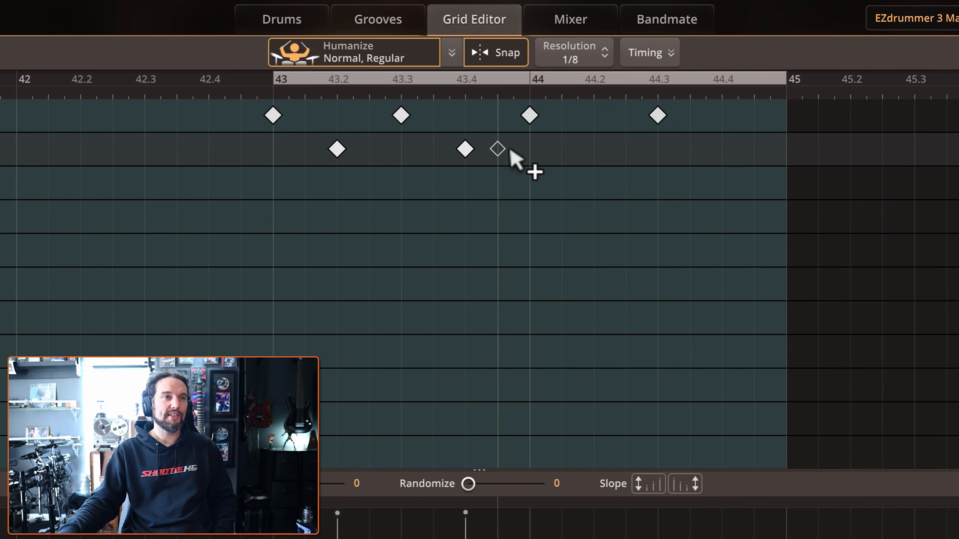
{"action": "left_click", "coordinate": [592, 151]}
{"action": "left_click", "coordinate": [712, 159]}
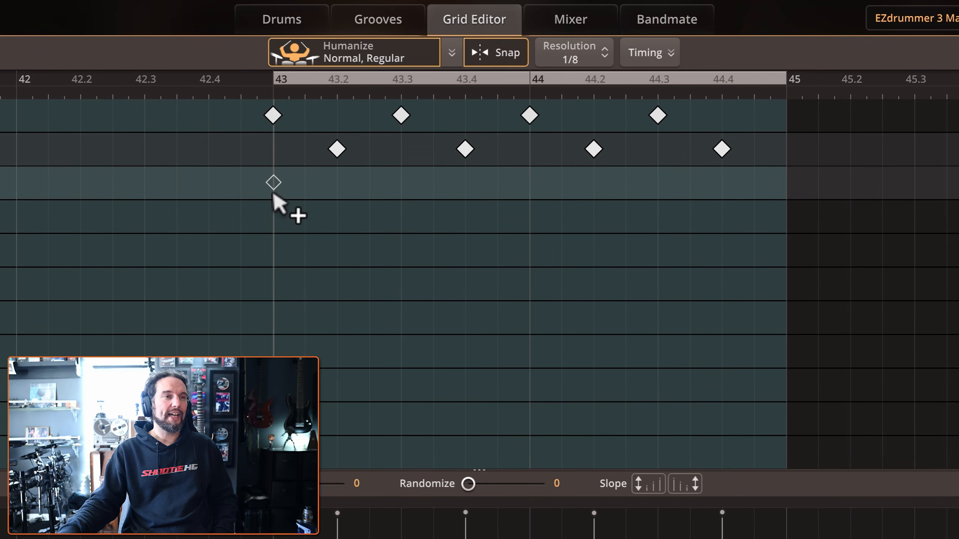
Step: Paint eighth-note hi-hat hits across bars 43 and 44, and play the new beat from bar 43
{"action": "left_click_drag", "start_coordinate": [275, 195], "coordinate": [753, 194]}
{"action": "left_click", "coordinate": [278, 93]}
{"action": "key", "text": "space"}
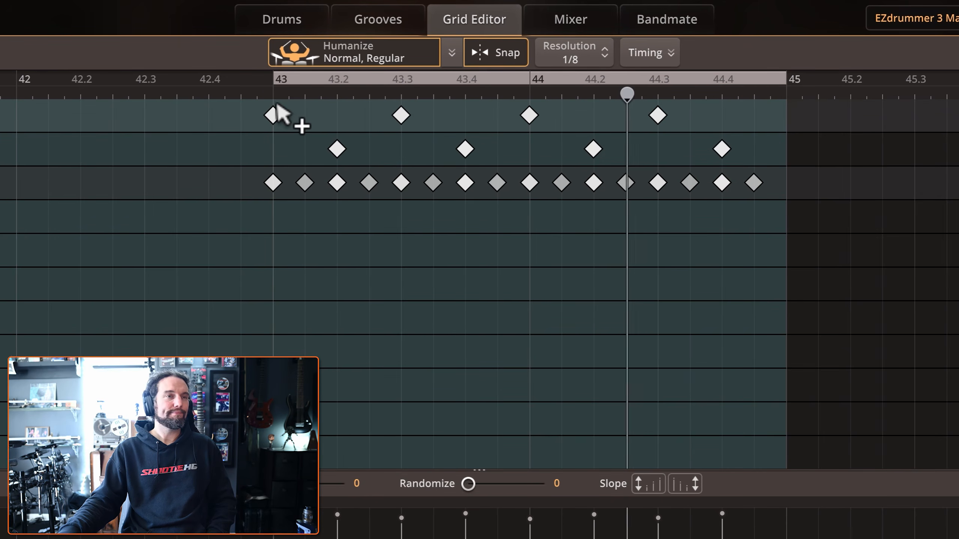
{"action": "key", "text": "space"}
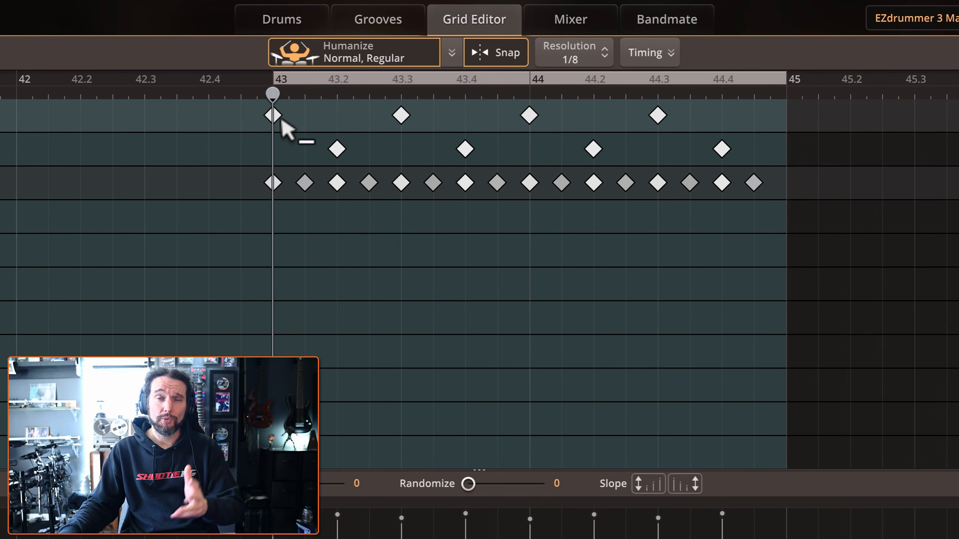
Step: Import Thrash_167BPM.wav from the Bandmate Audio Files folder into Bandmate as an Other source at 167 BPM in 4/4, and play the suggested groove
{"action": "left_click", "coordinate": [281, 22]}
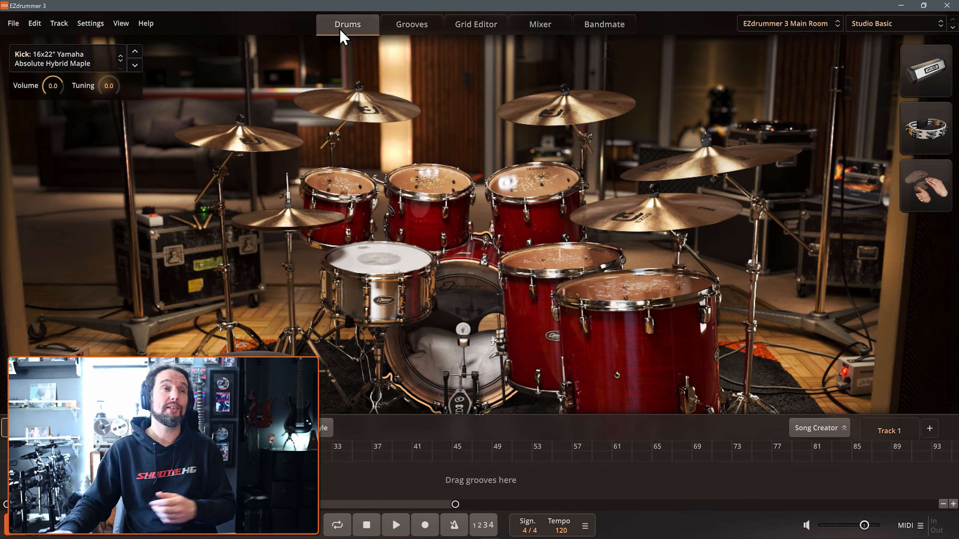
{"action": "left_click", "coordinate": [601, 23]}
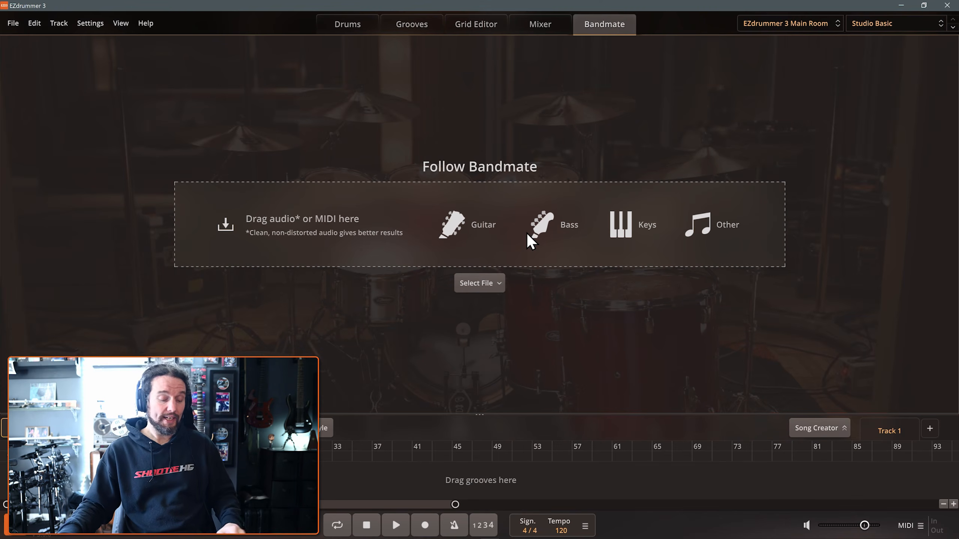
{"action": "key", "text": "alt+Tab"}
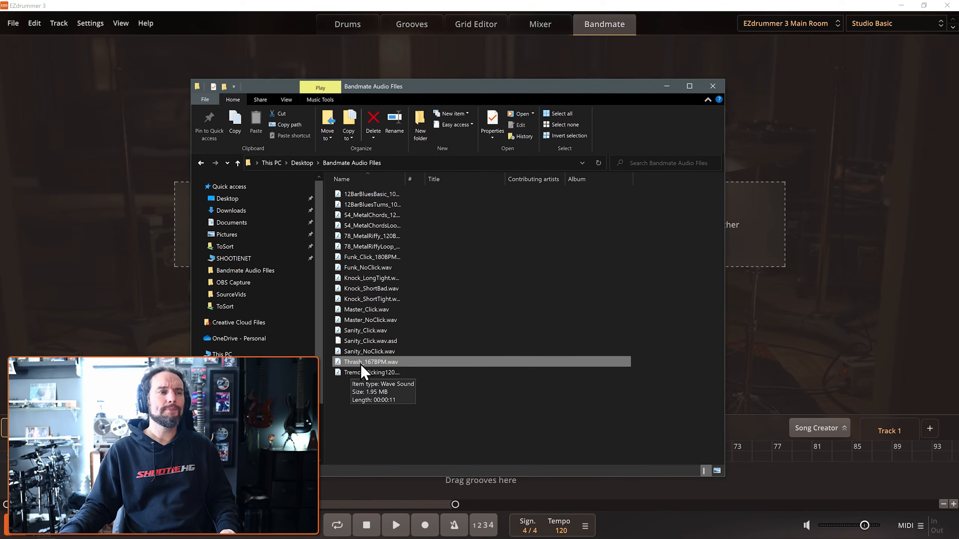
{"action": "left_click_drag", "start_coordinate": [361, 363], "coordinate": [749, 224]}
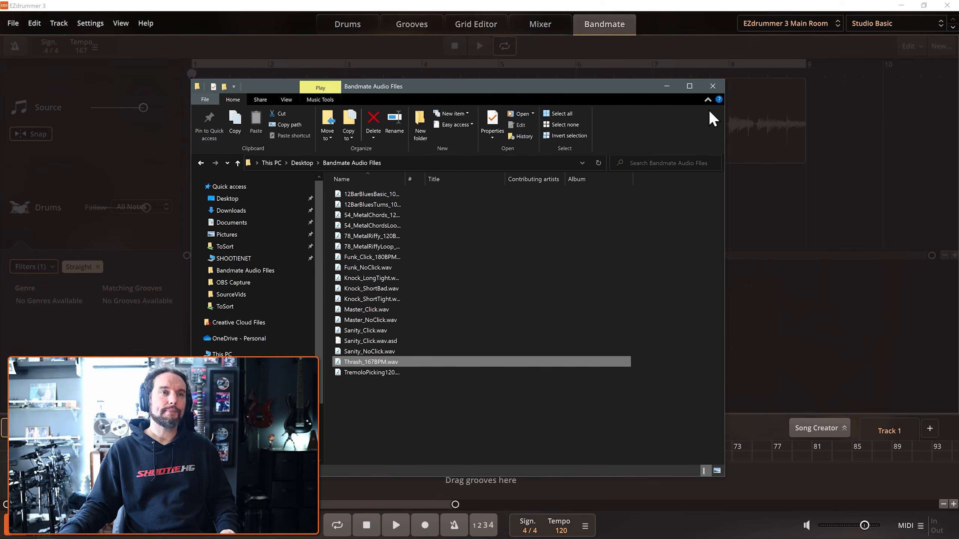
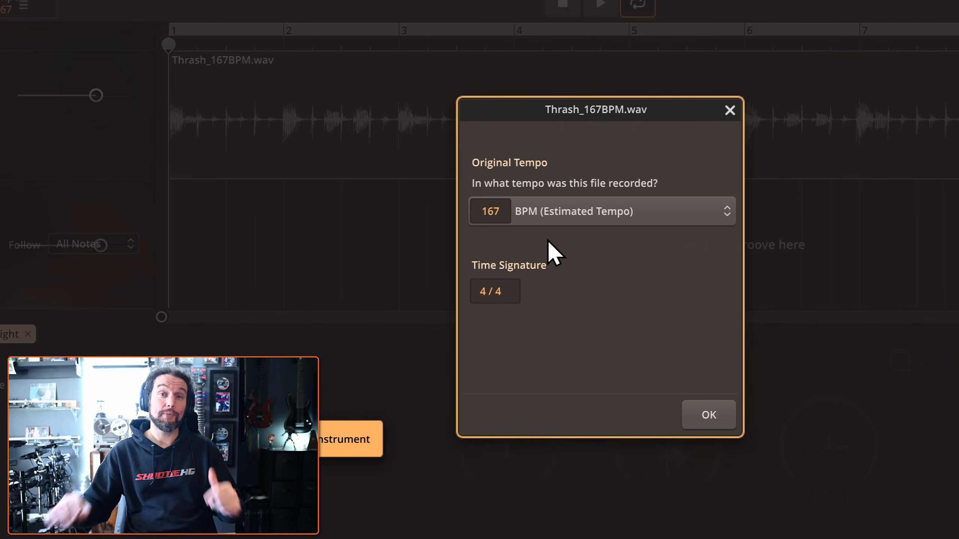
{"action": "left_click", "coordinate": [719, 417]}
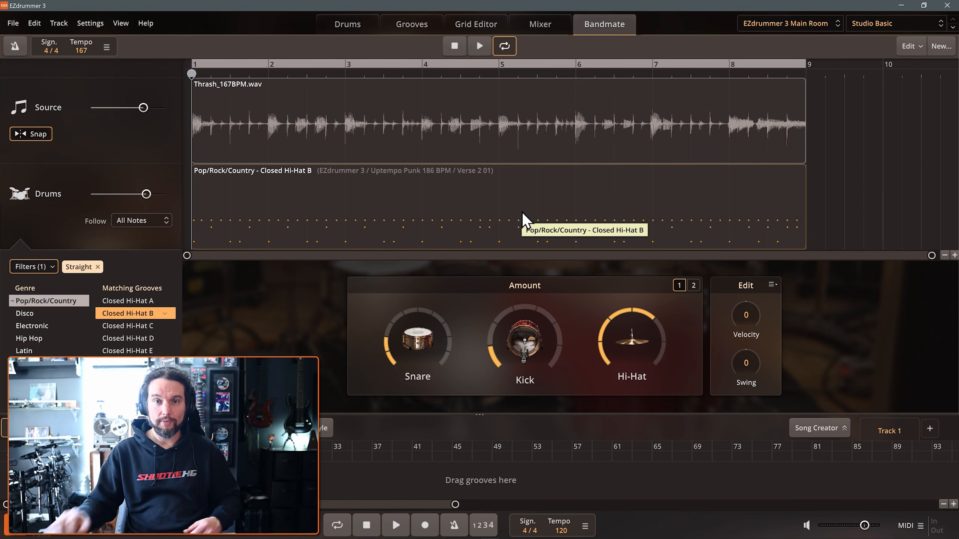
{"action": "left_click", "coordinate": [484, 48]}
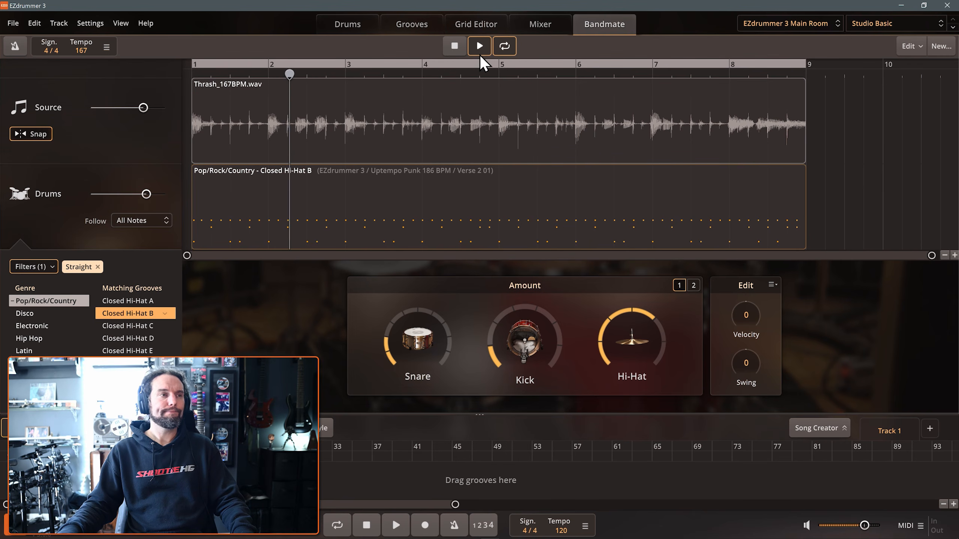
{"action": "left_click", "coordinate": [454, 48]}
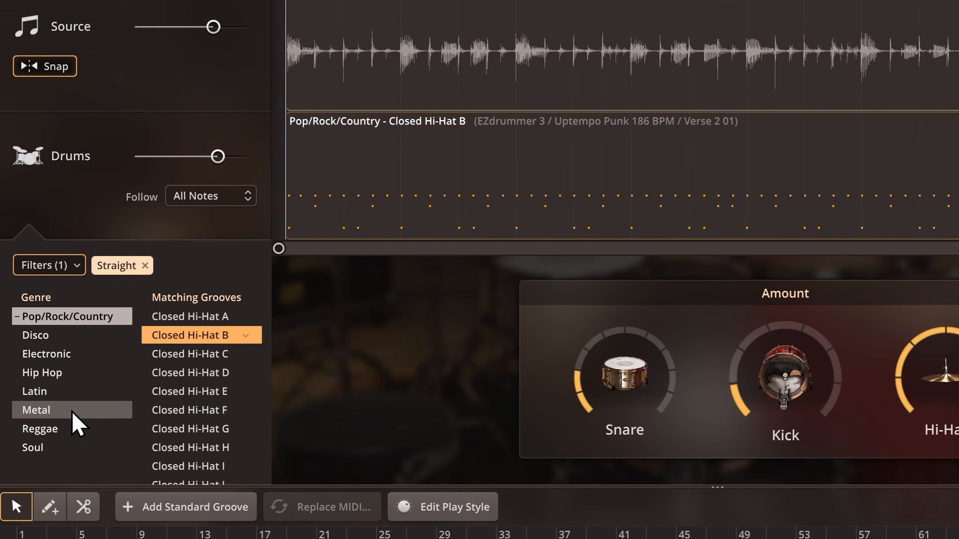
Step: Browse the matching Metal grooves, switch the Bandmate drums to Open Hi-Hat B, and play it against the source audio
{"action": "left_click", "coordinate": [61, 412]}
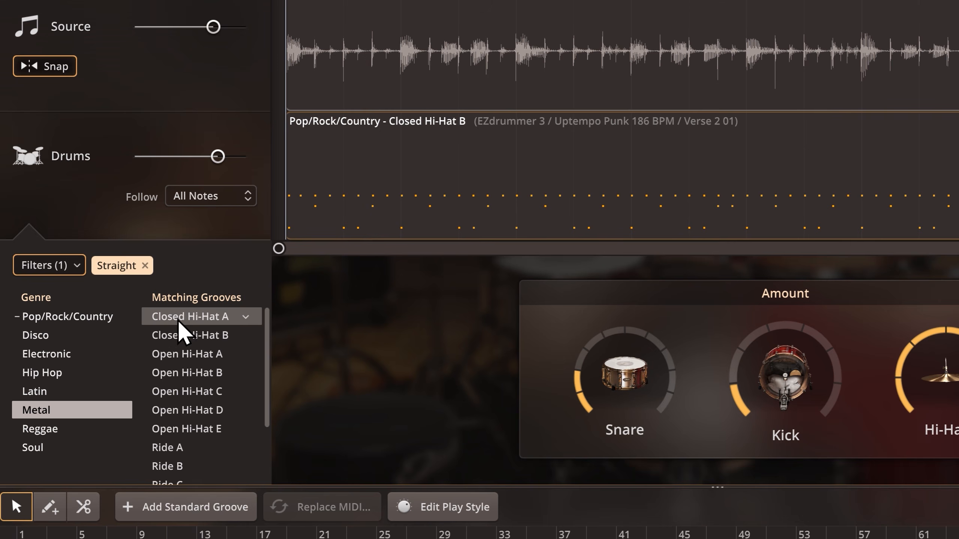
{"action": "scroll", "coordinate": [184, 415], "scroll_direction": "down", "scroll_amount": 4}
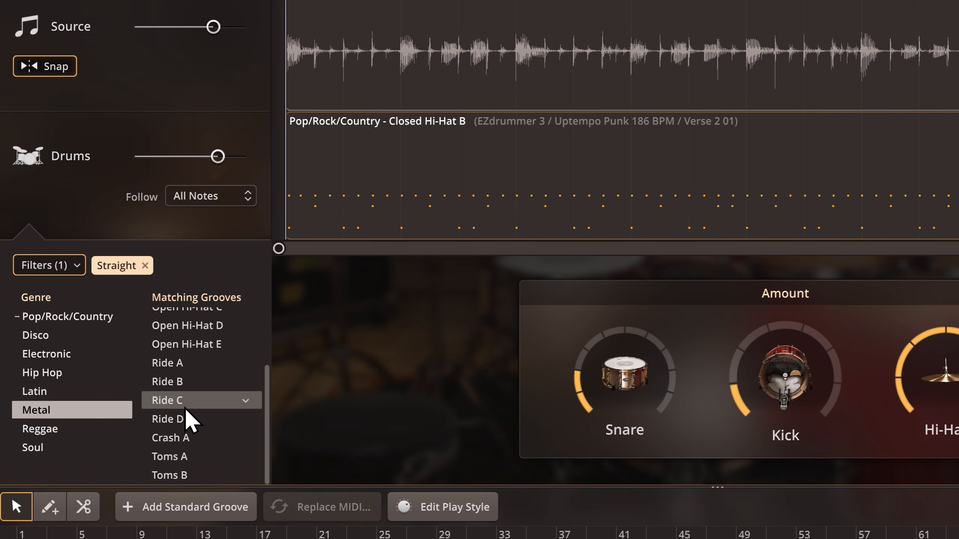
{"action": "scroll", "coordinate": [184, 420], "scroll_direction": "up", "scroll_amount": 3}
{"action": "scroll", "coordinate": [187, 416], "scroll_direction": "up", "scroll_amount": 2}
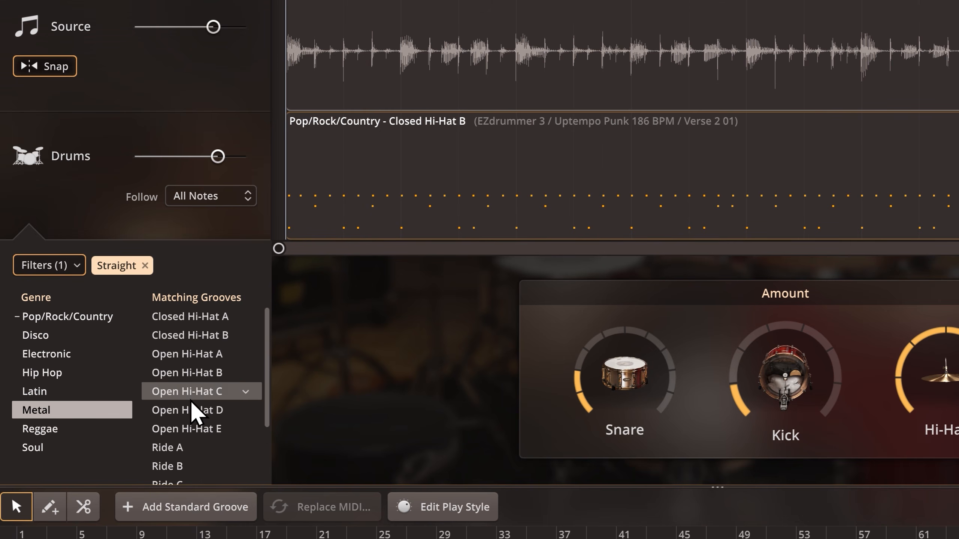
{"action": "left_click", "coordinate": [199, 357]}
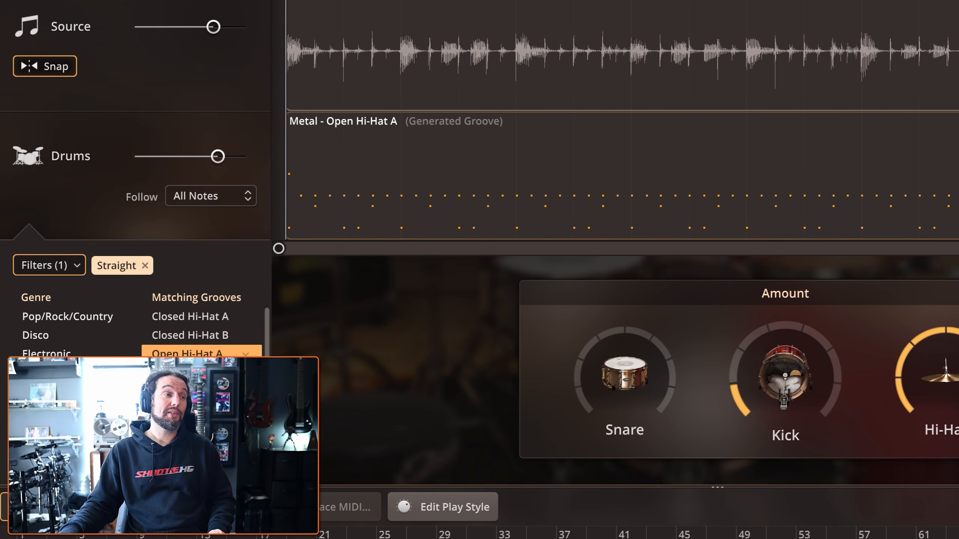
{"action": "left_click", "coordinate": [247, 373]}
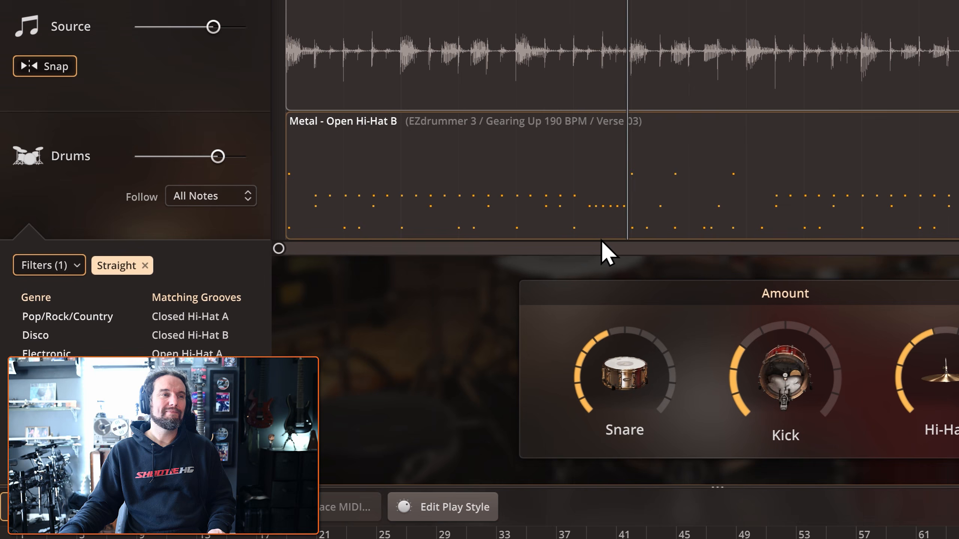
{"action": "key", "text": "space"}
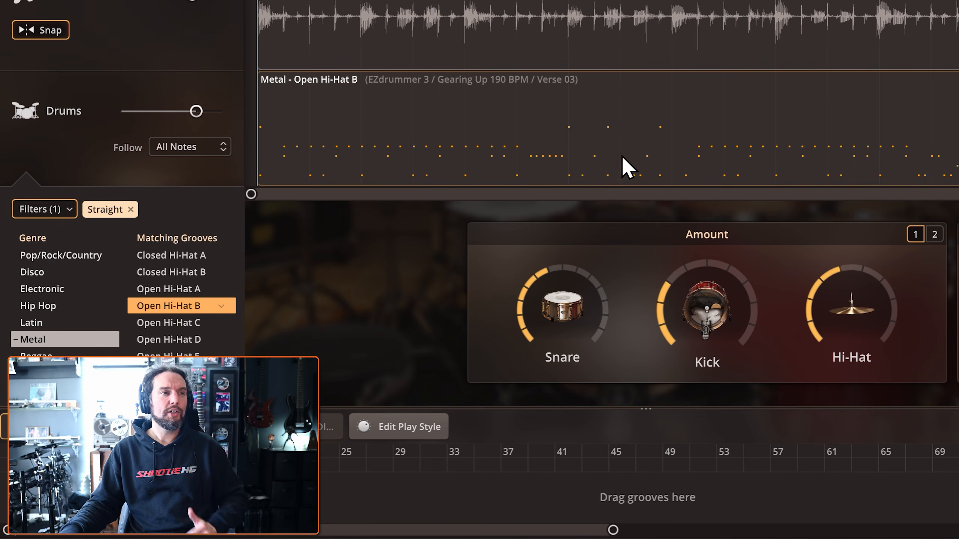
{"action": "left_click", "coordinate": [587, 137]}
{"action": "left_click_drag", "start_coordinate": [587, 137], "coordinate": [560, 477]}
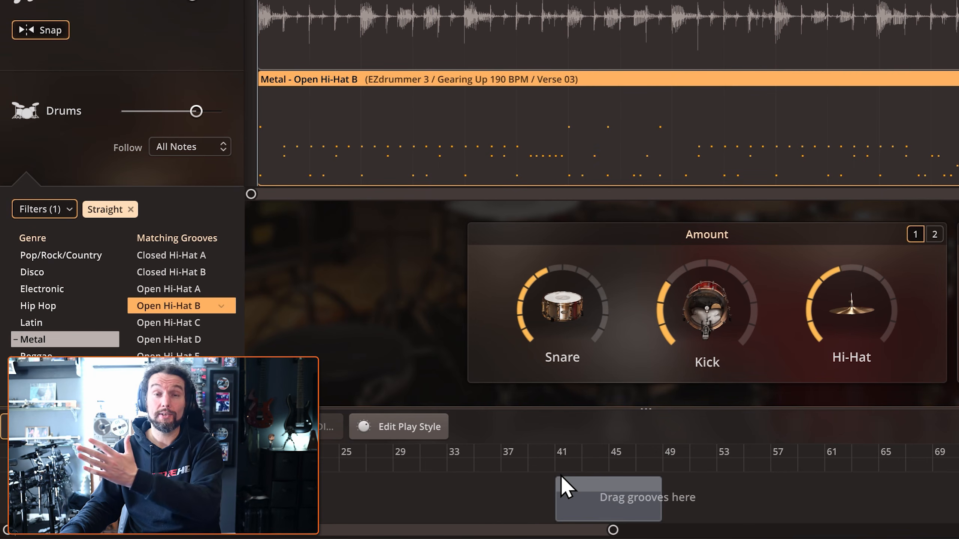
{"action": "left_click_drag", "start_coordinate": [561, 477], "coordinate": [570, 136]}
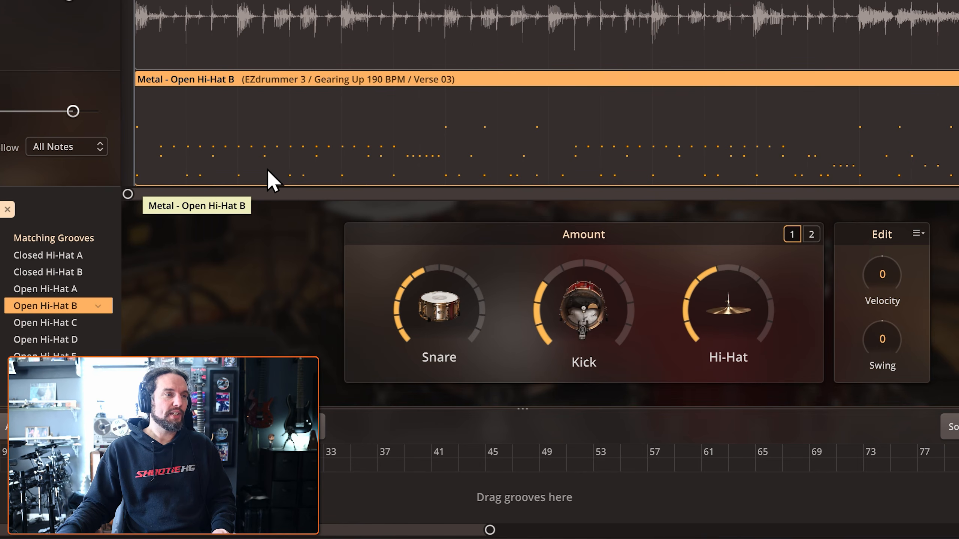
Step: Raise the Bandmate groove's Kick amount to maximum and set its Velocity to -50, playing the groove to check the changes
{"action": "left_click_drag", "start_coordinate": [579, 304], "coordinate": [577, 249]}
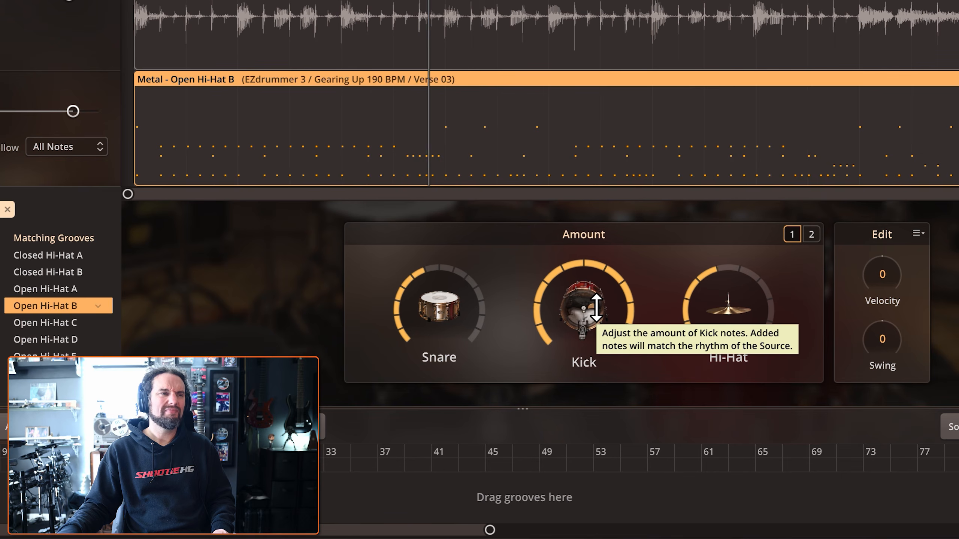
{"action": "key", "text": "space"}
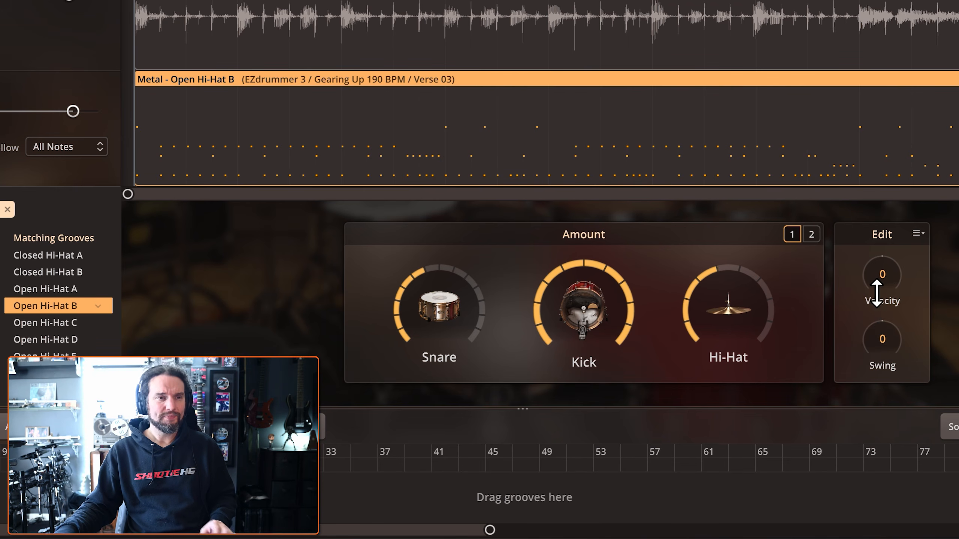
{"action": "left_click_drag", "start_coordinate": [882, 277], "coordinate": [882, 278]}
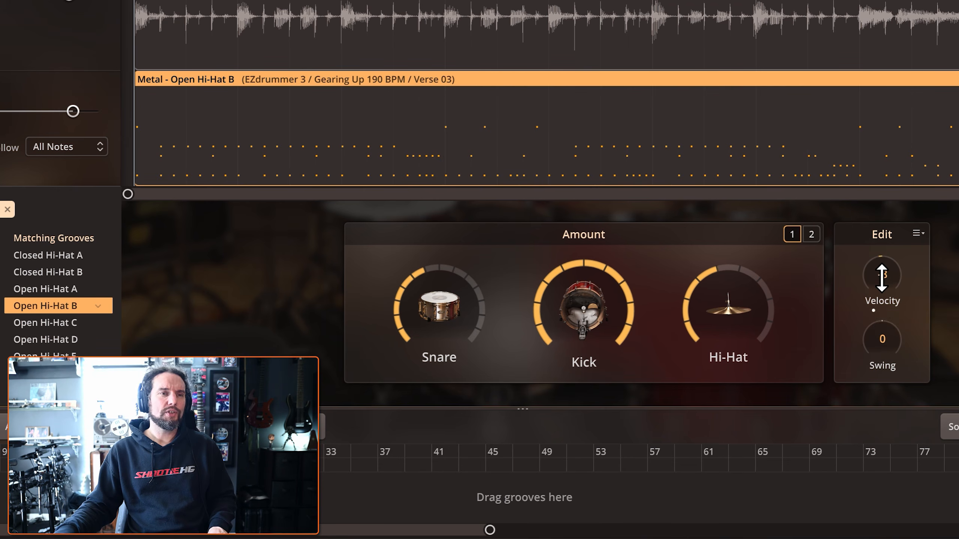
{"action": "key", "text": "space"}
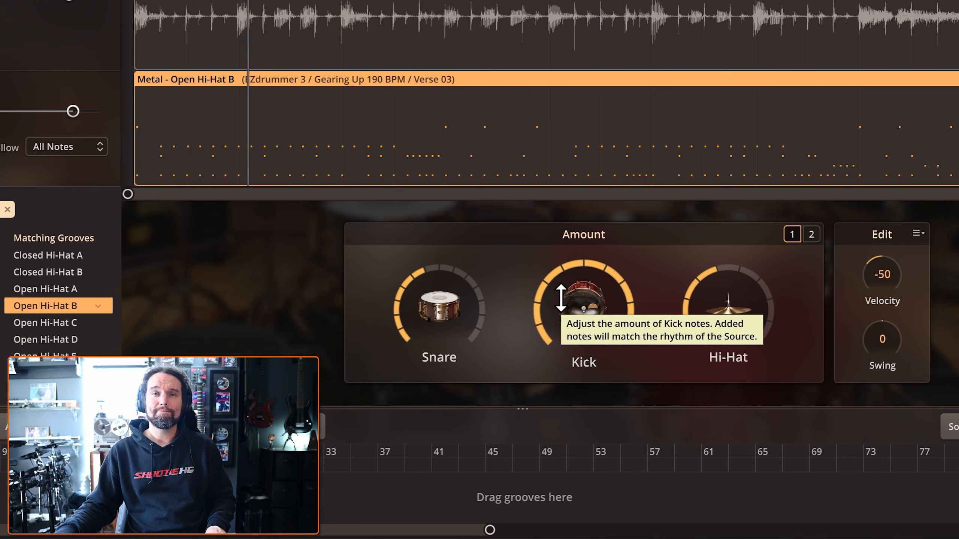
Step: Place the adjusted Metal - Open Hi-Hat B groove on the song track at bar 41
{"action": "left_click_drag", "start_coordinate": [379, 178], "coordinate": [436, 481]}
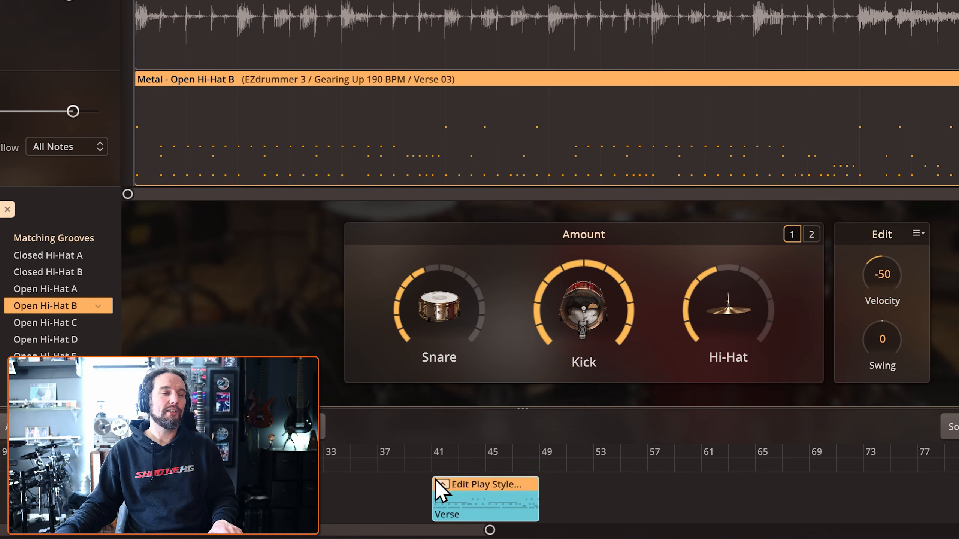